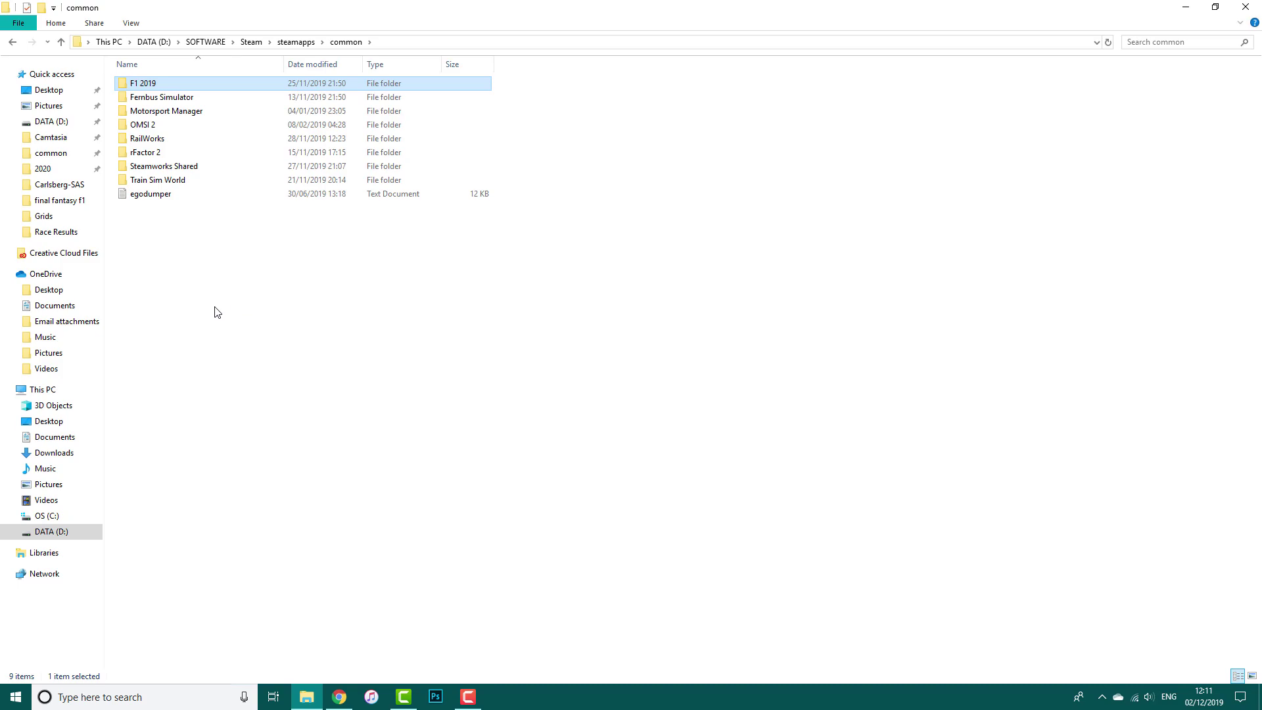
# Check the contents of the F1 2019 game folder, return to common and duplicate the F1 2019 folder there
pyautogui.doubleClick(170, 80)
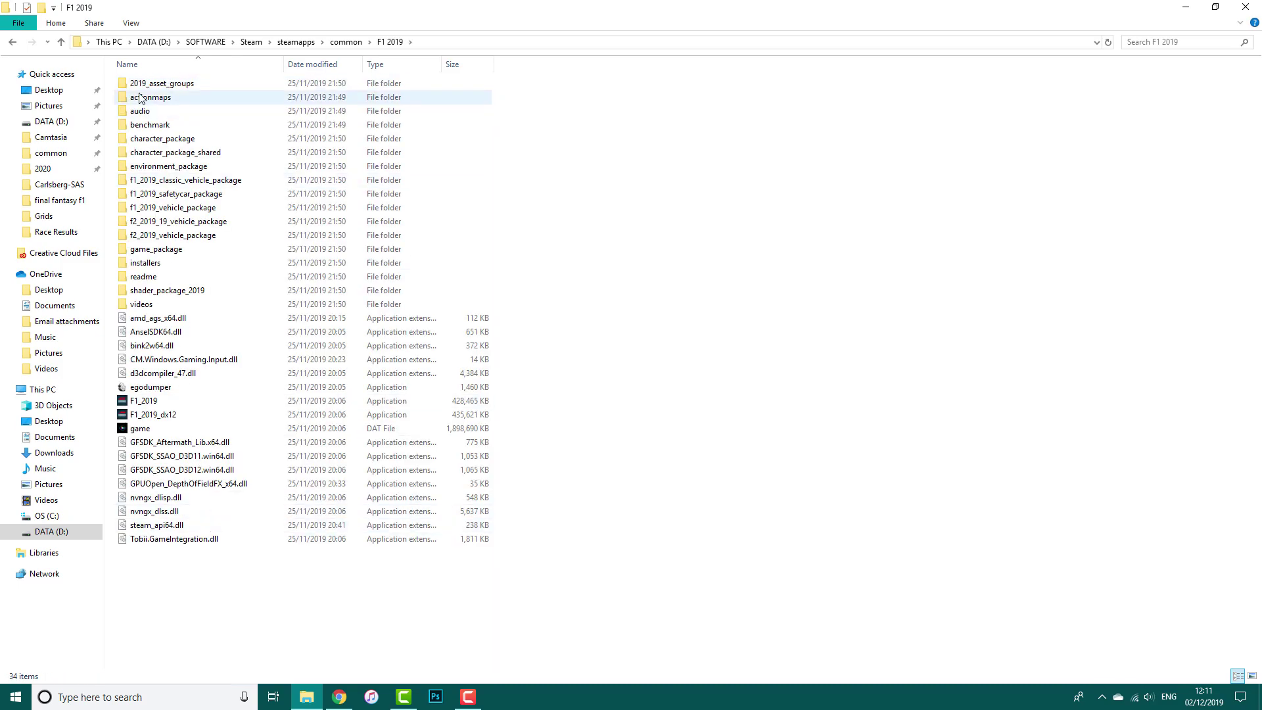
pyautogui.click(346, 42)
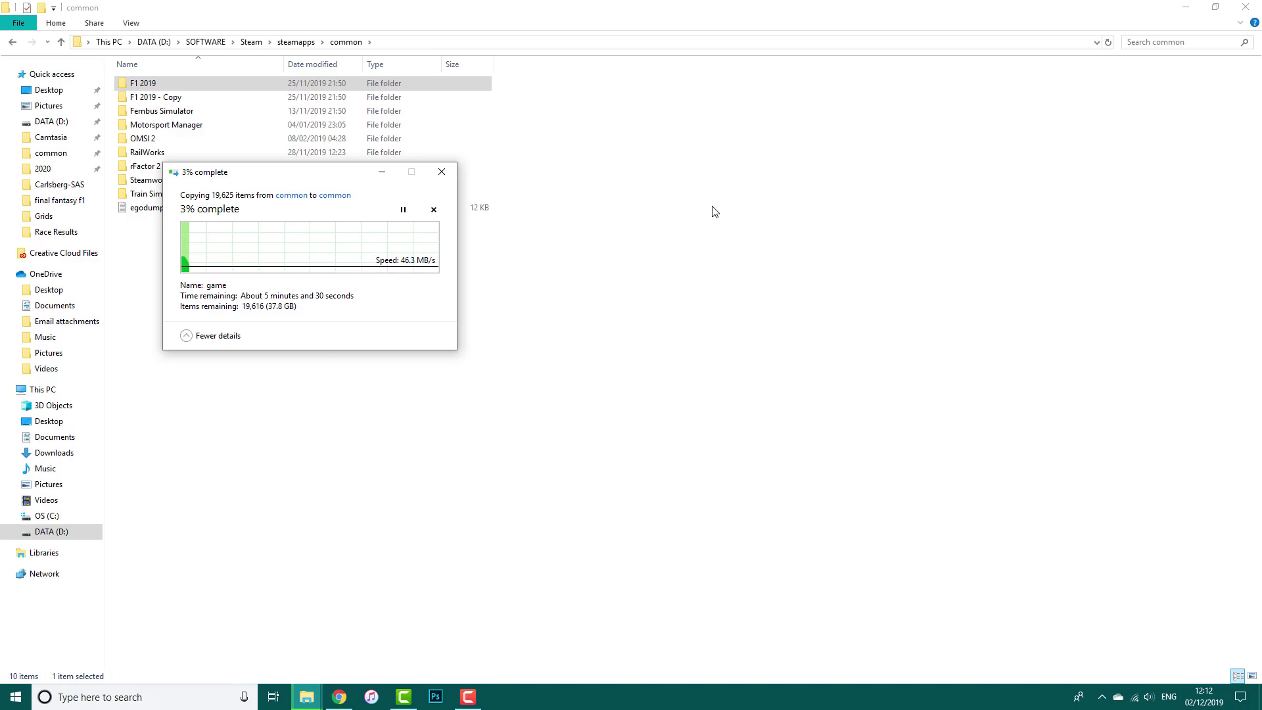
pyautogui.click(468, 696)
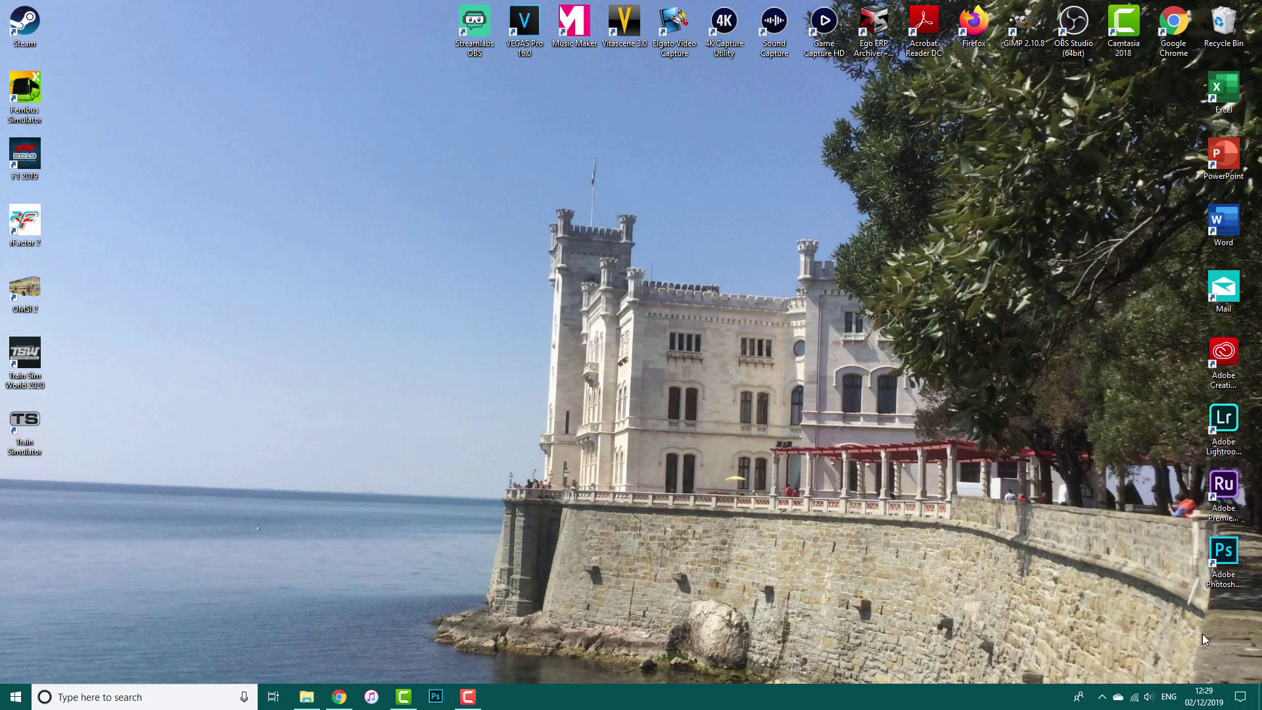
# Rename the copied game folder to "F1 2019 [1.18]" and open the original F1 2019 folder
pyautogui.click(327, 699)
pyautogui.click(326, 702)
pyautogui.click(307, 697)
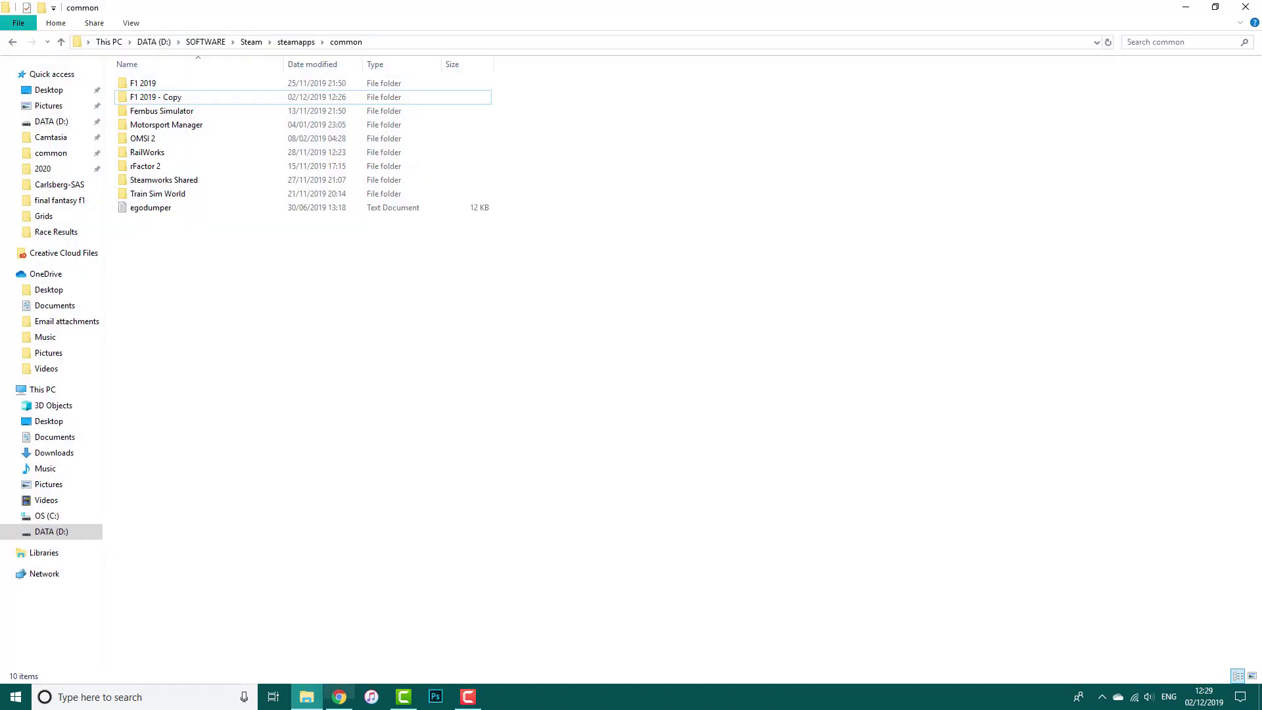
pyautogui.click(170, 96)
pyautogui.rightClick(170, 94)
pyautogui.click(188, 375)
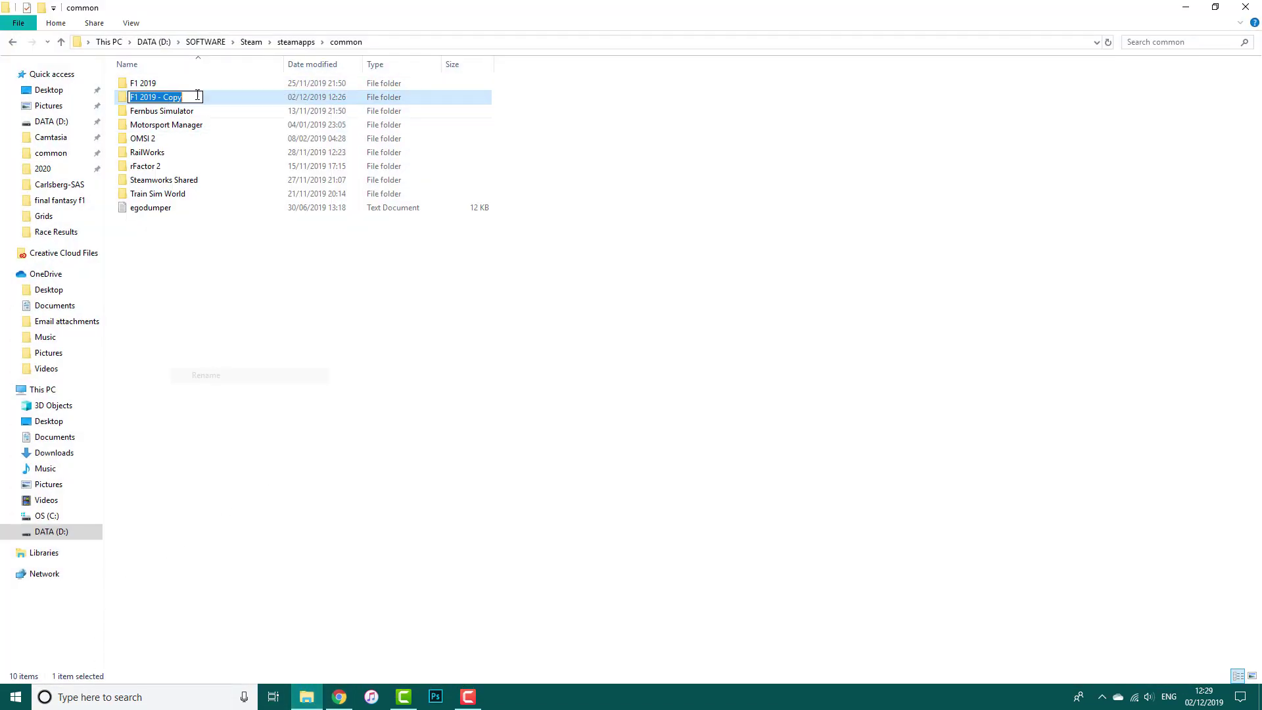
pyautogui.moveTo(158, 96); pyautogui.dragTo(190, 97)
pyautogui.press('BackSpace')
pyautogui.write('[1.18')
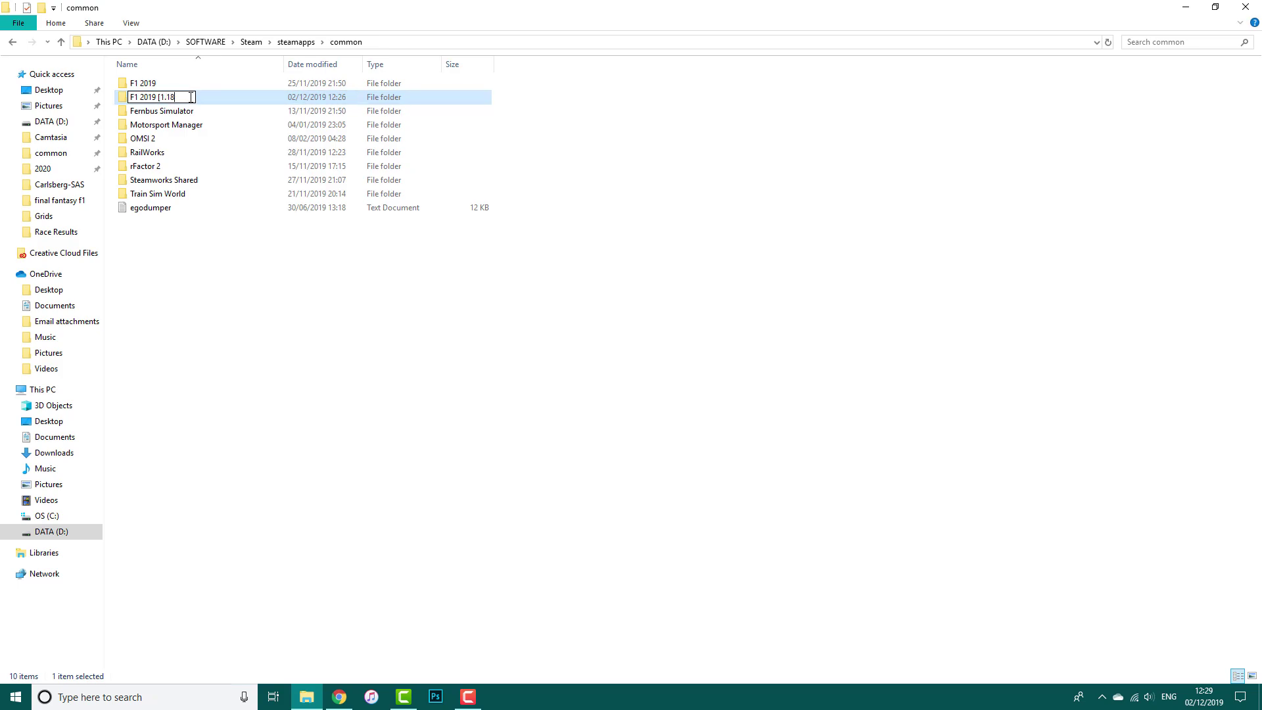
pyautogui.write(']')
pyautogui.click(277, 319)
pyautogui.doubleClick(142, 83)
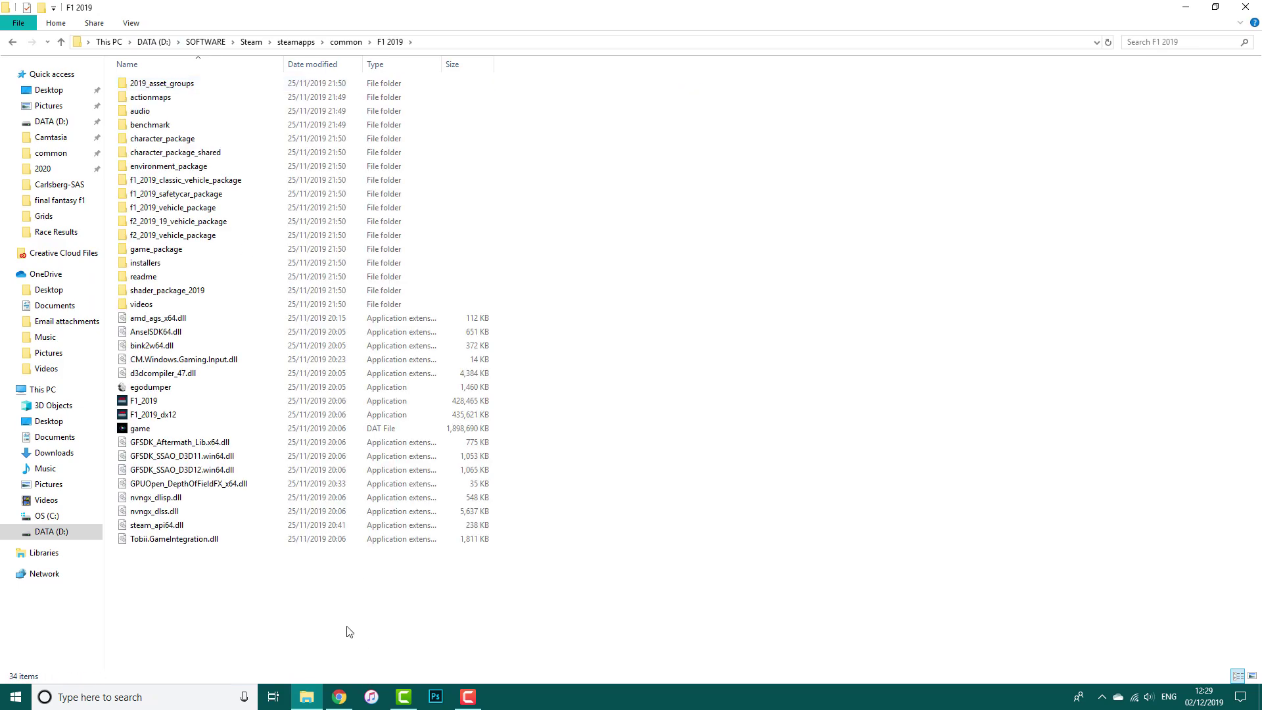
# Open a new Chrome window, search for "ego erp archiver download" and open the Ego ERP Archiver page on itch.io
pyautogui.rightClick(338, 695)
pyautogui.click(336, 622)
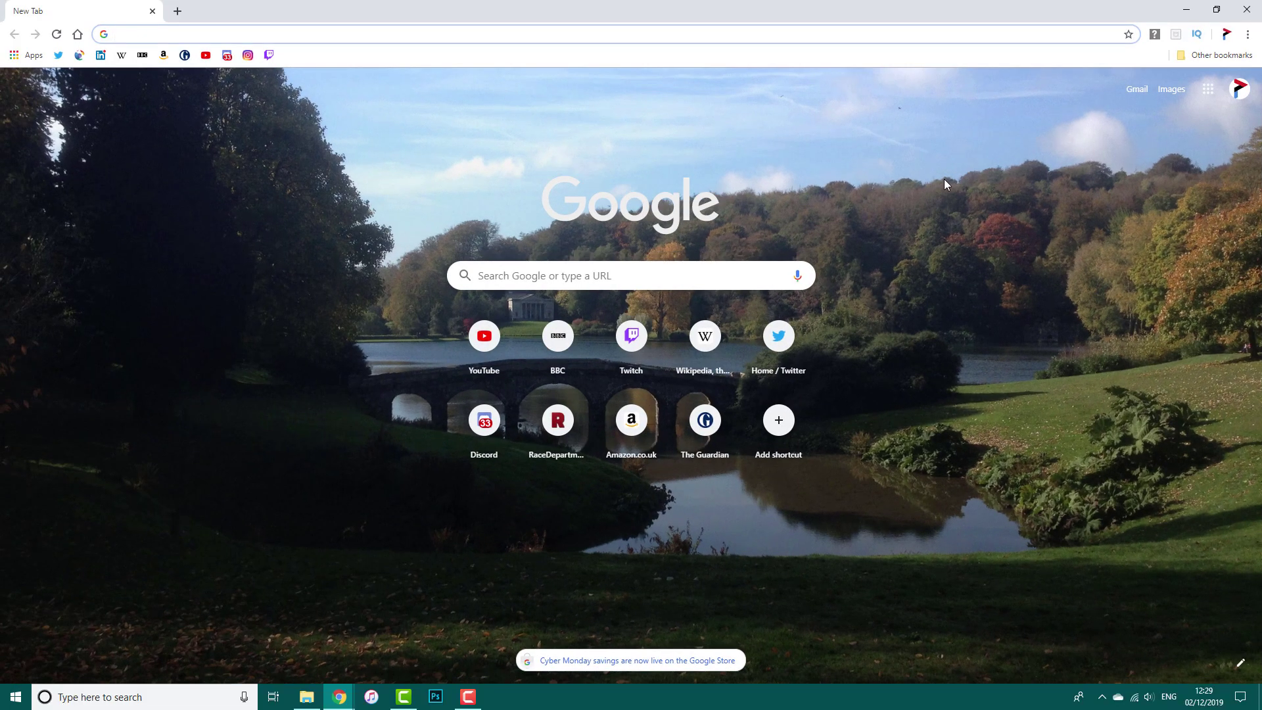
pyautogui.write('ego erp down')
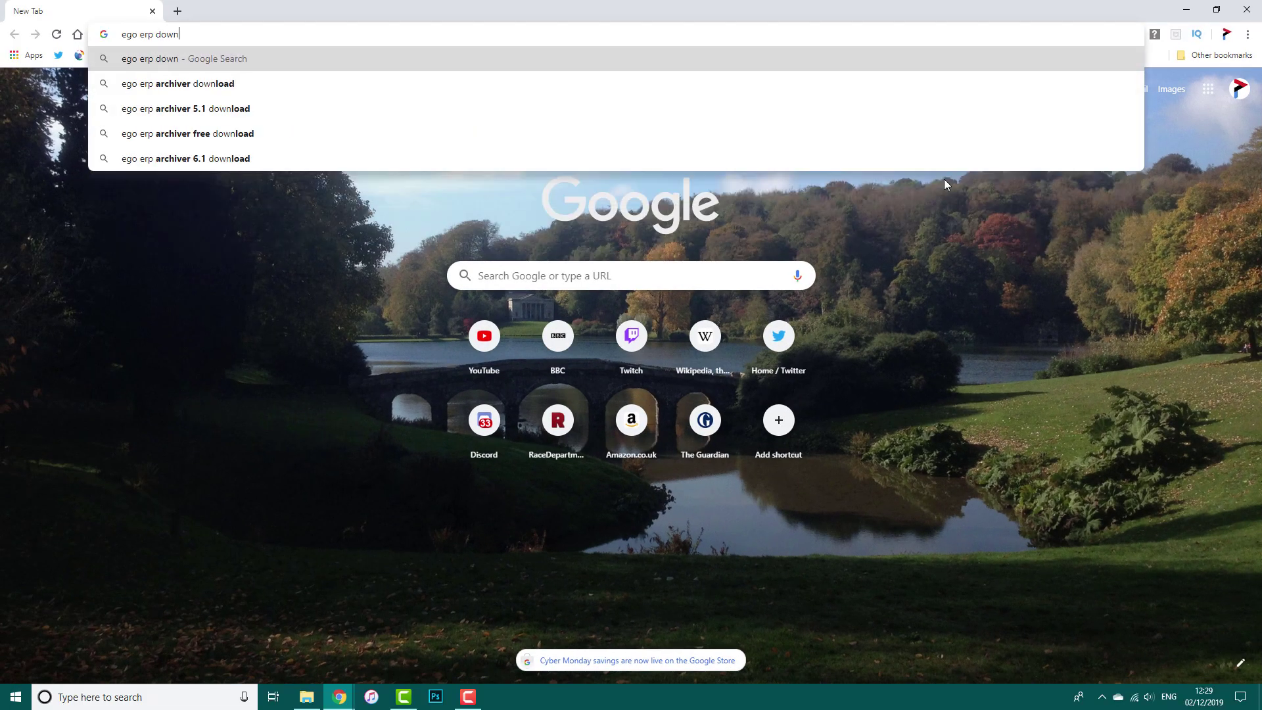
pyautogui.press('Down')
pyautogui.press('Return')
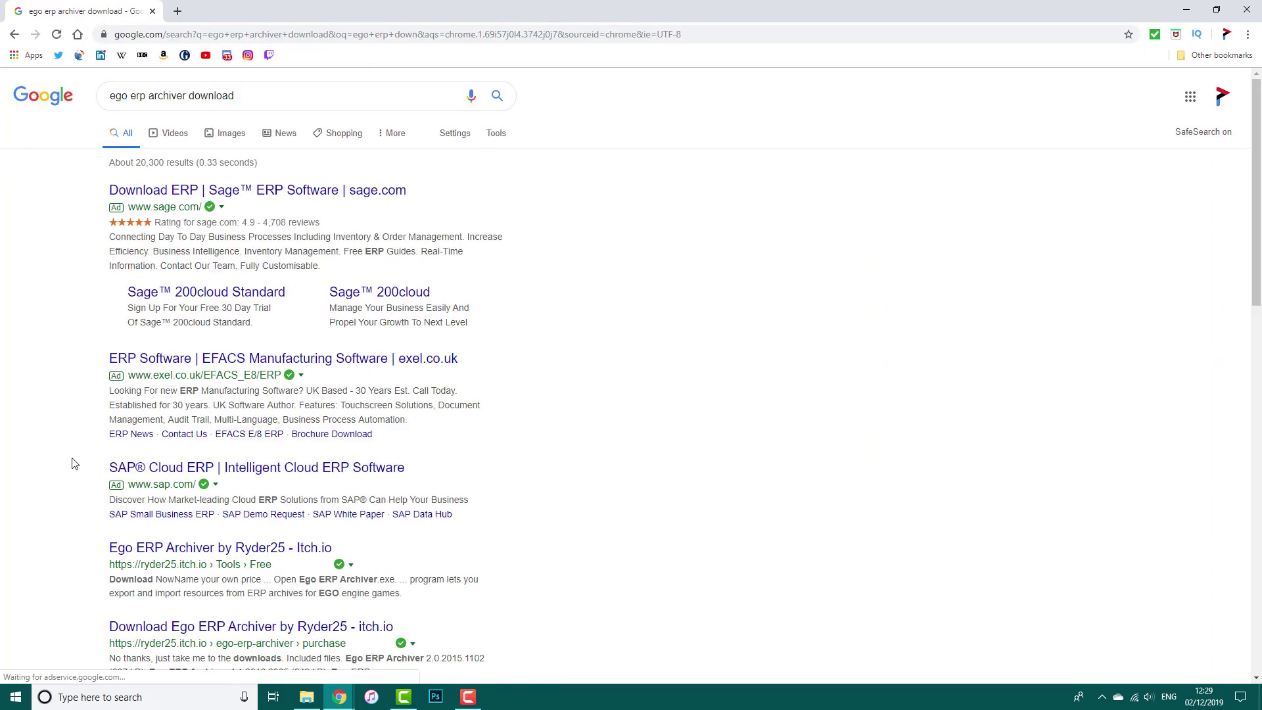
pyautogui.scroll(-1, 59, 473)
pyautogui.click(234, 484)
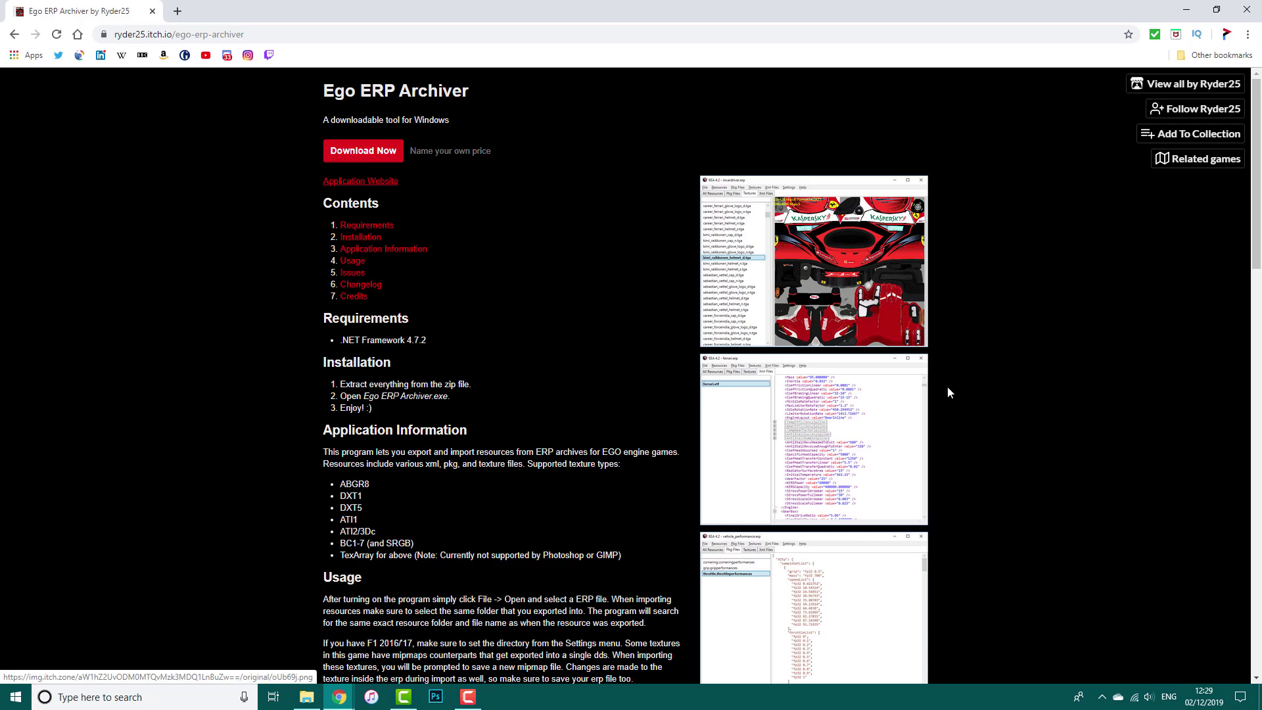
# Open the Ego ERP Archiver download list without paying and review the available versions
pyautogui.scroll(-5, 948, 393)
pyautogui.scroll(1, 944, 393)
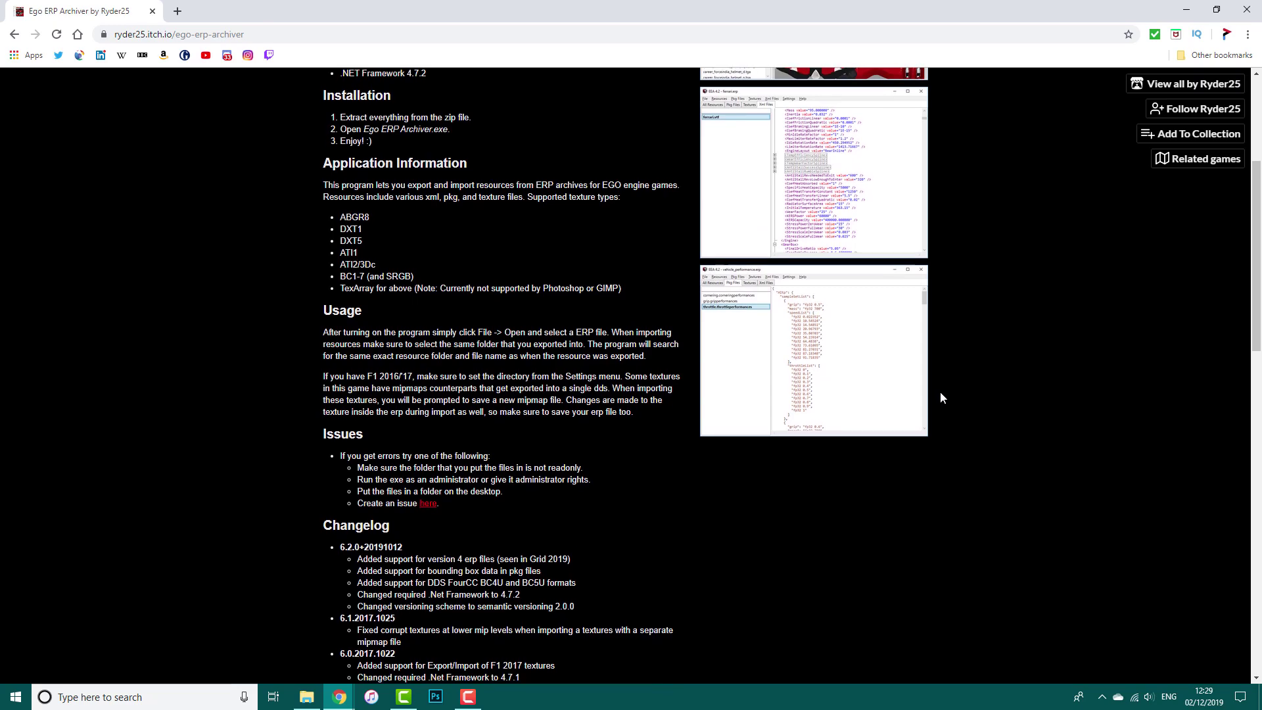
pyautogui.scroll(-2, 941, 394)
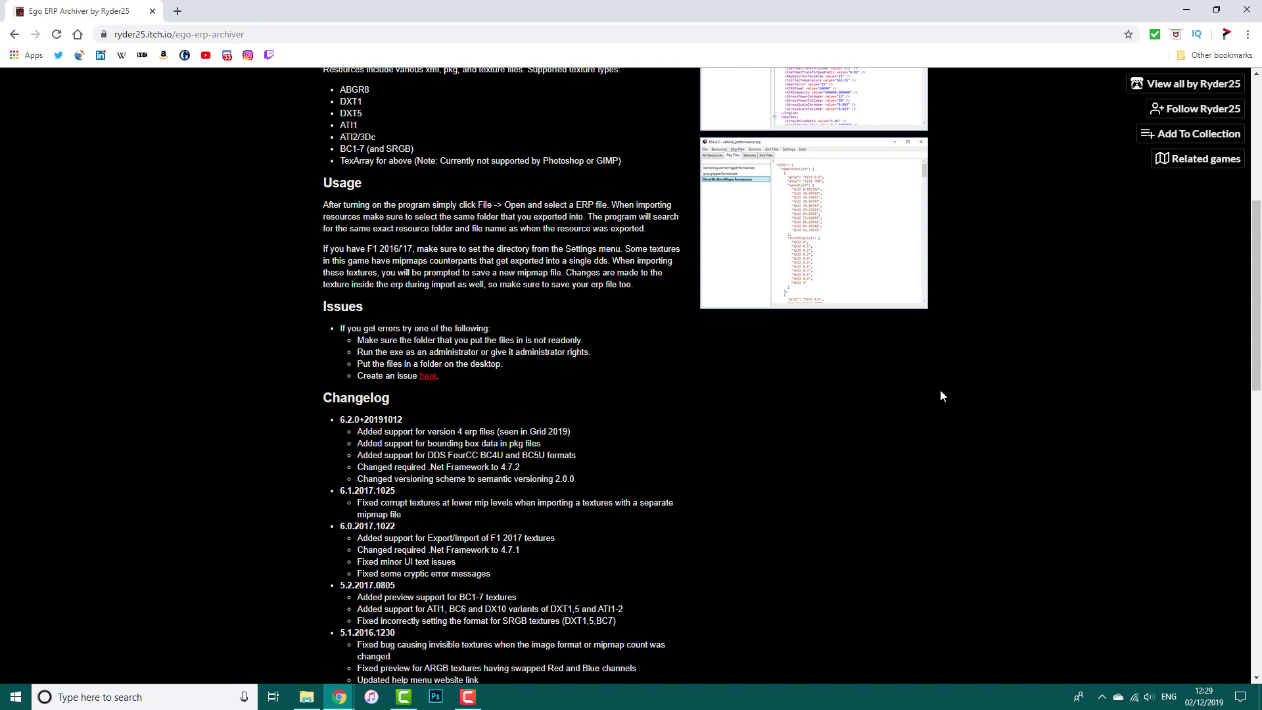
pyautogui.scroll(6, 687, 421)
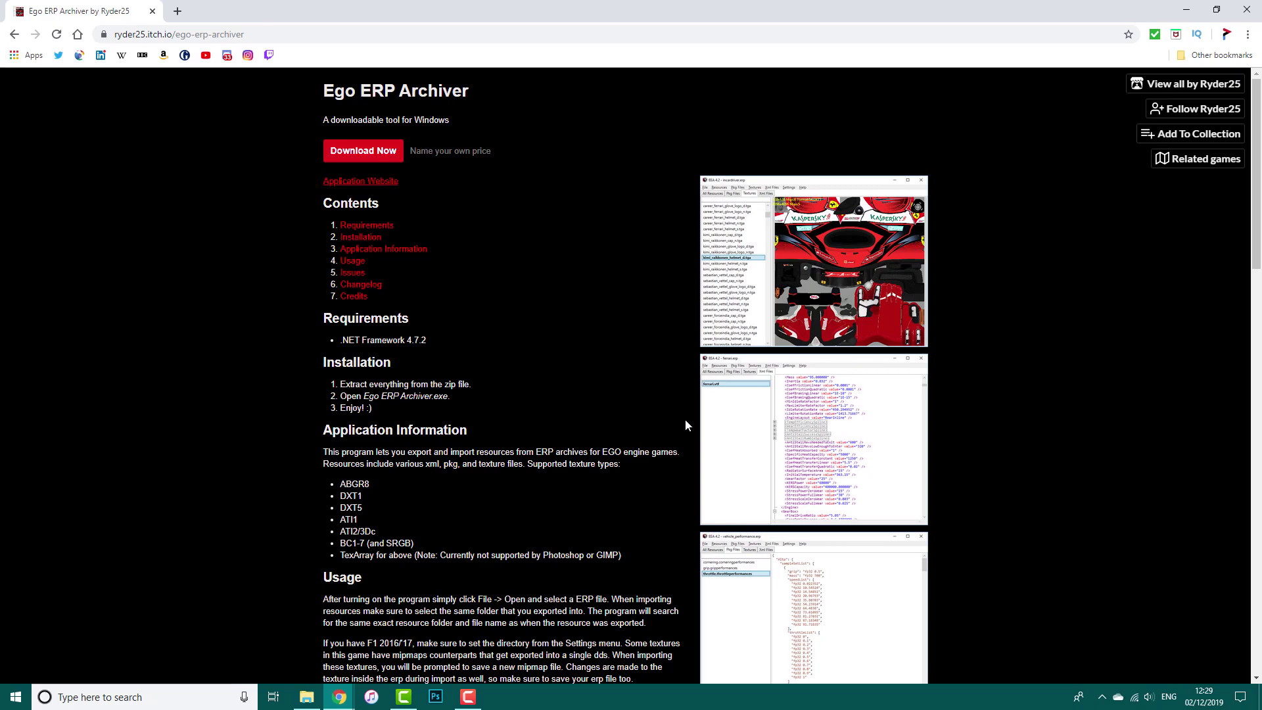
pyautogui.click(354, 156)
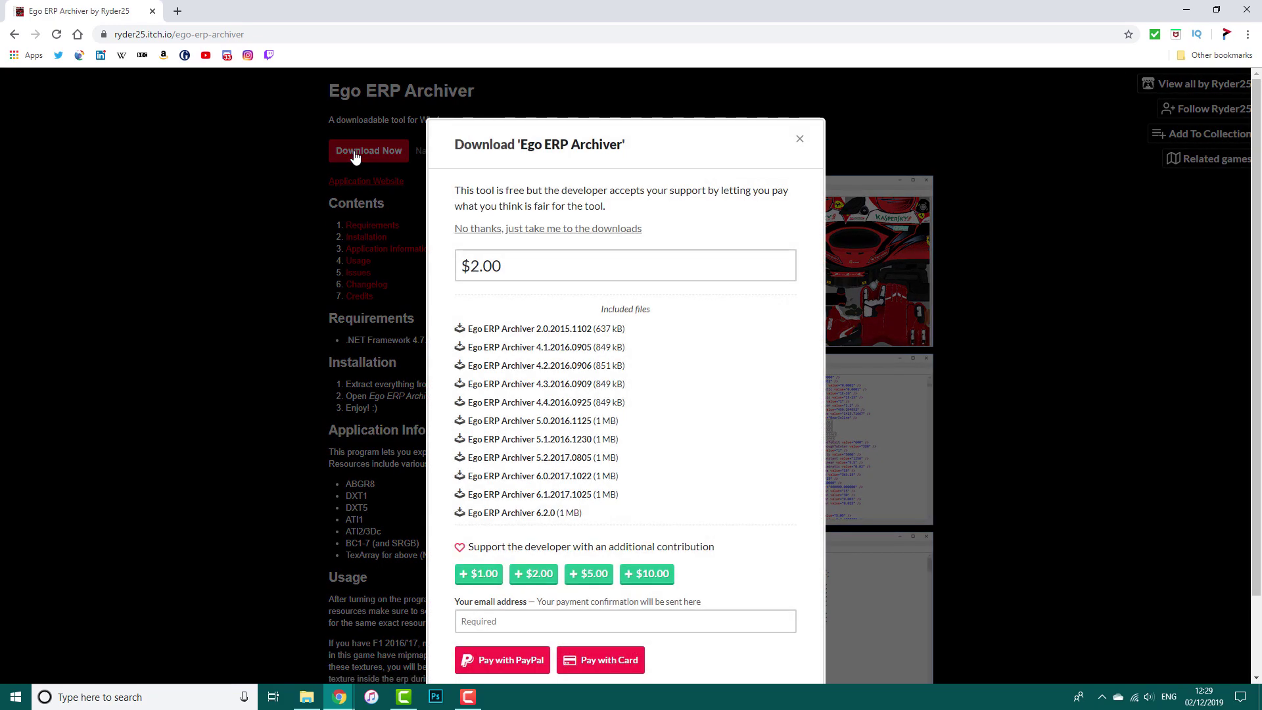
pyautogui.scroll(-2, 642, 333)
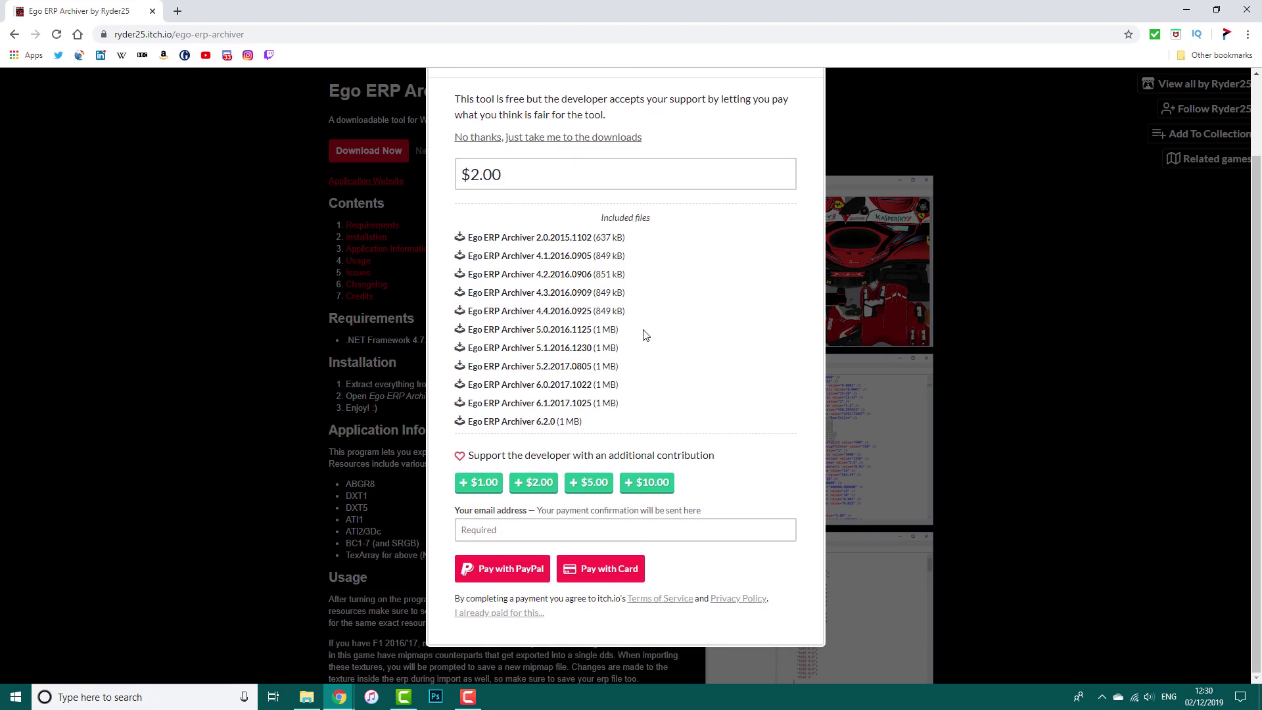
pyautogui.scroll(1, 643, 334)
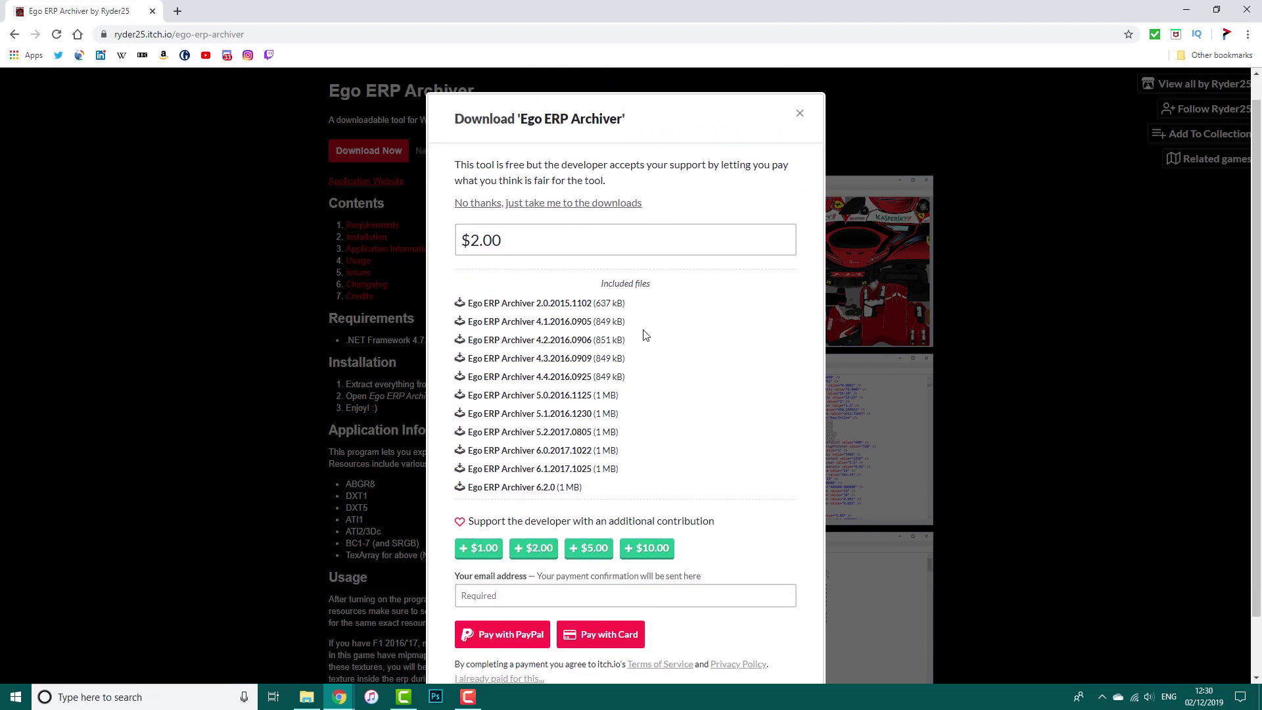
pyautogui.click(541, 205)
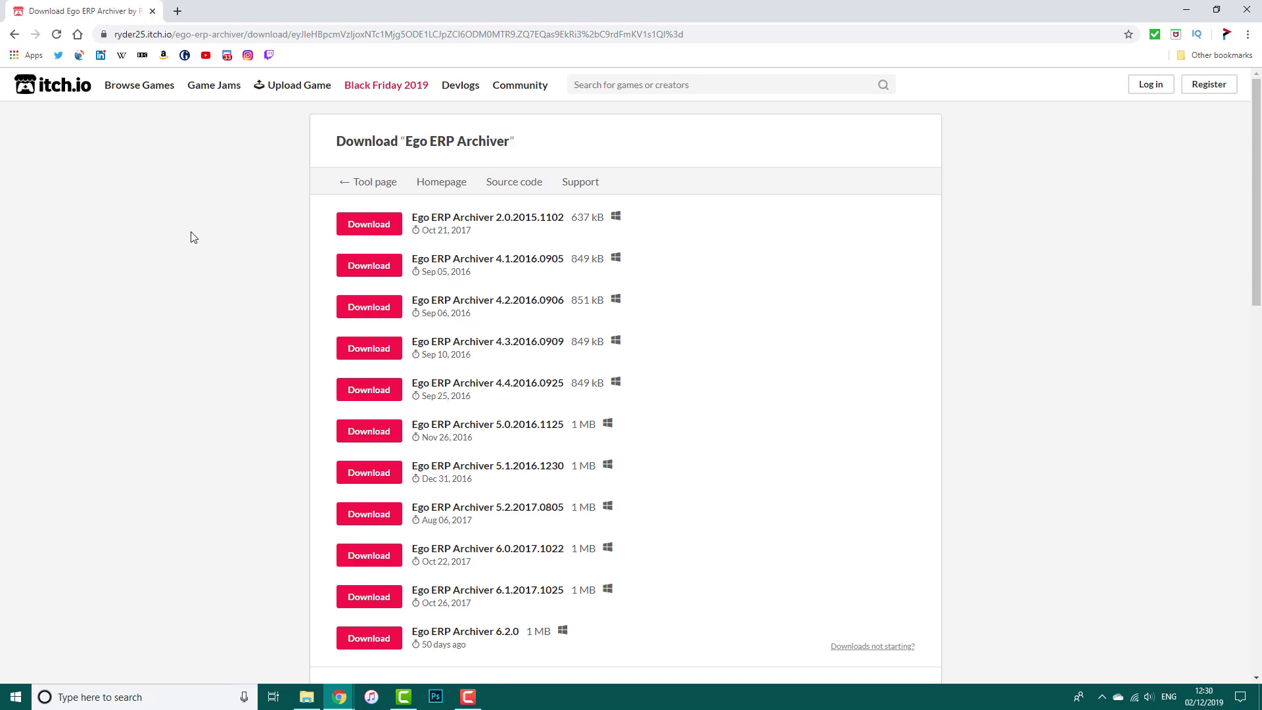
pyautogui.scroll(-1, 194, 237)
pyautogui.scroll(-2, 195, 263)
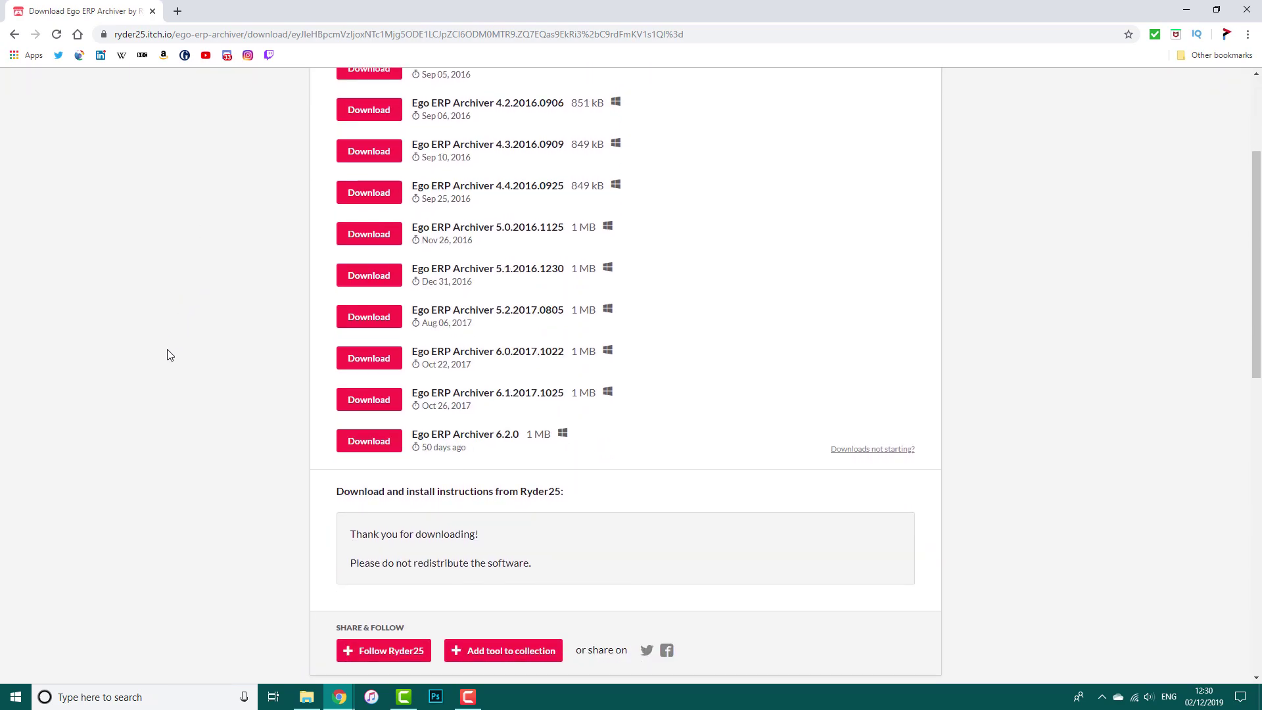
pyautogui.scroll(-1, 158, 324)
pyautogui.scroll(4, 158, 324)
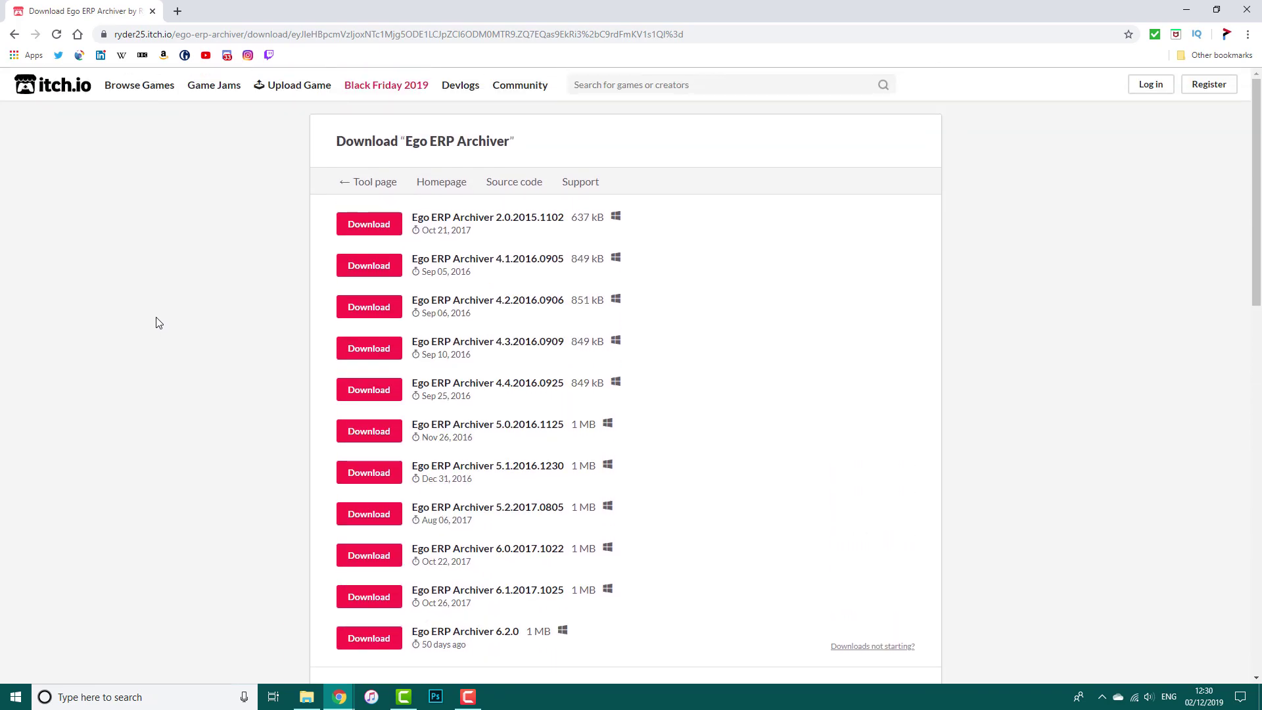
# Return to the Ego ERP Archiver page, highlight the 6.2.0+20191012 changelog entry and minimize the browser
pyautogui.hotkey('alt', 'Left')
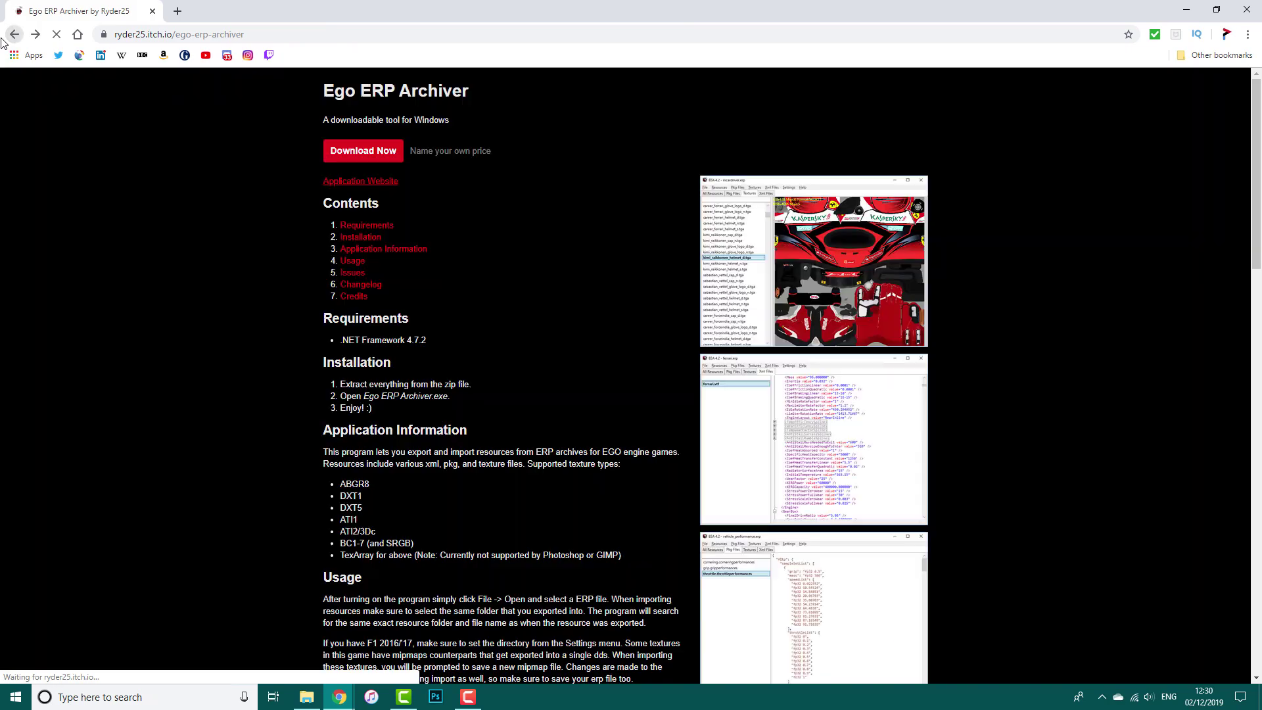
pyautogui.scroll(-2, 238, 326)
pyautogui.click(13, 35)
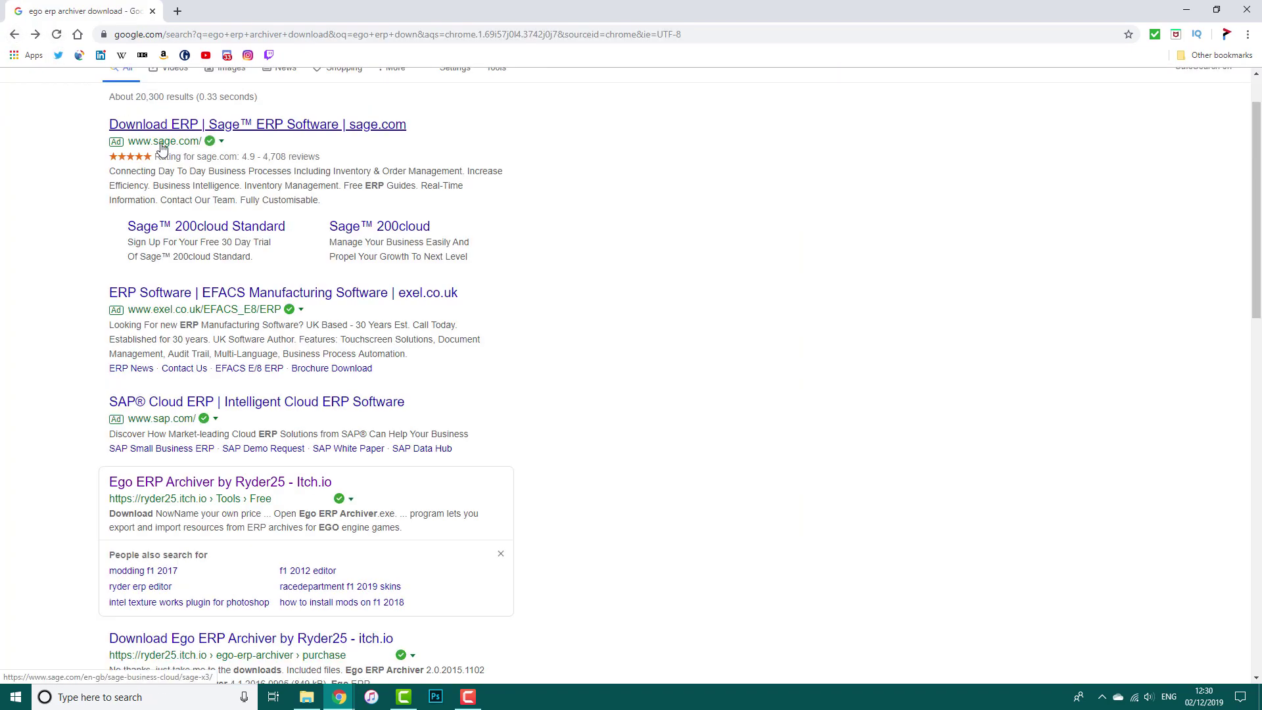
pyautogui.click(35, 35)
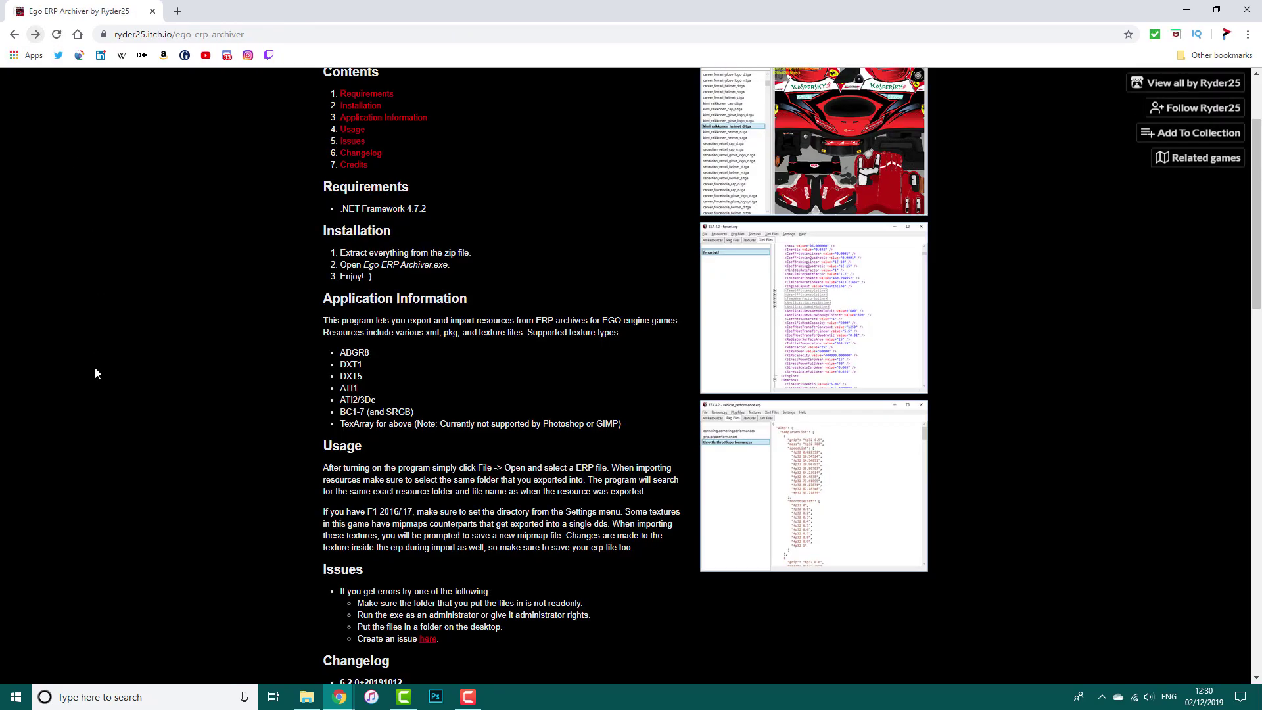
pyautogui.scroll(-5, 95, 365)
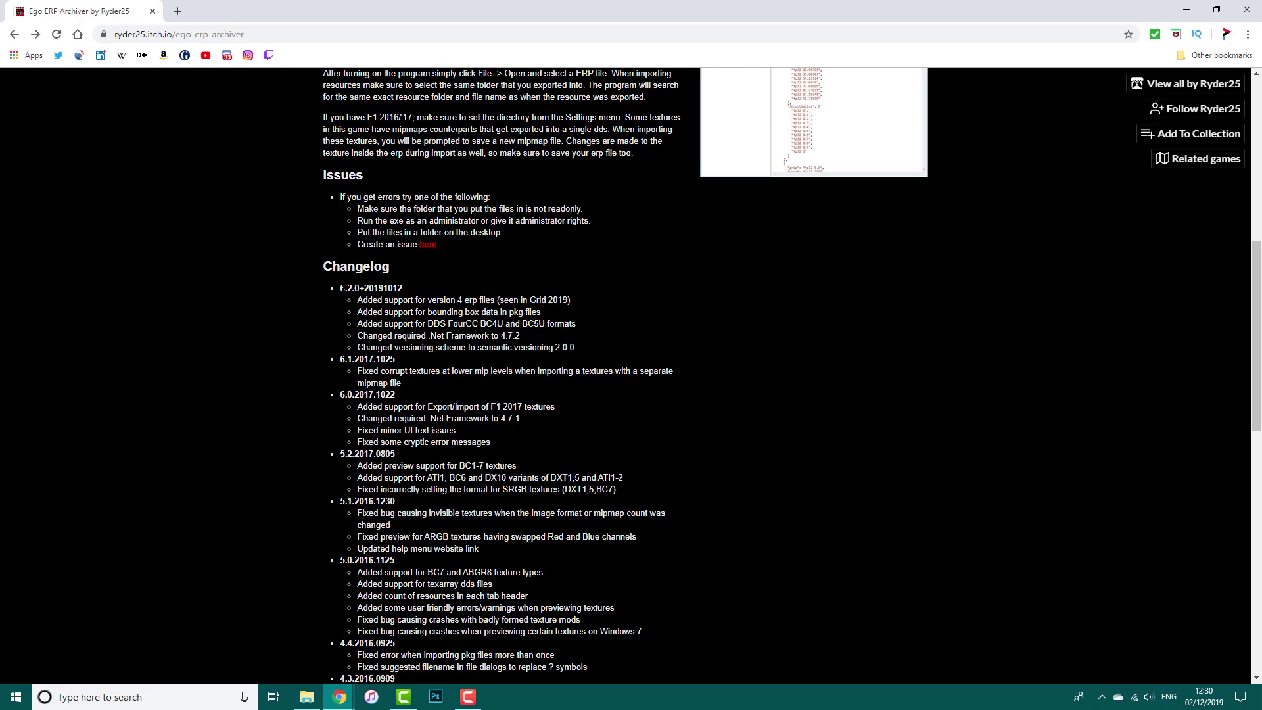
pyautogui.moveTo(342, 289); pyautogui.dragTo(400, 289)
pyautogui.click(402, 290)
pyautogui.click(1193, 6)
pyautogui.click(1193, 5)
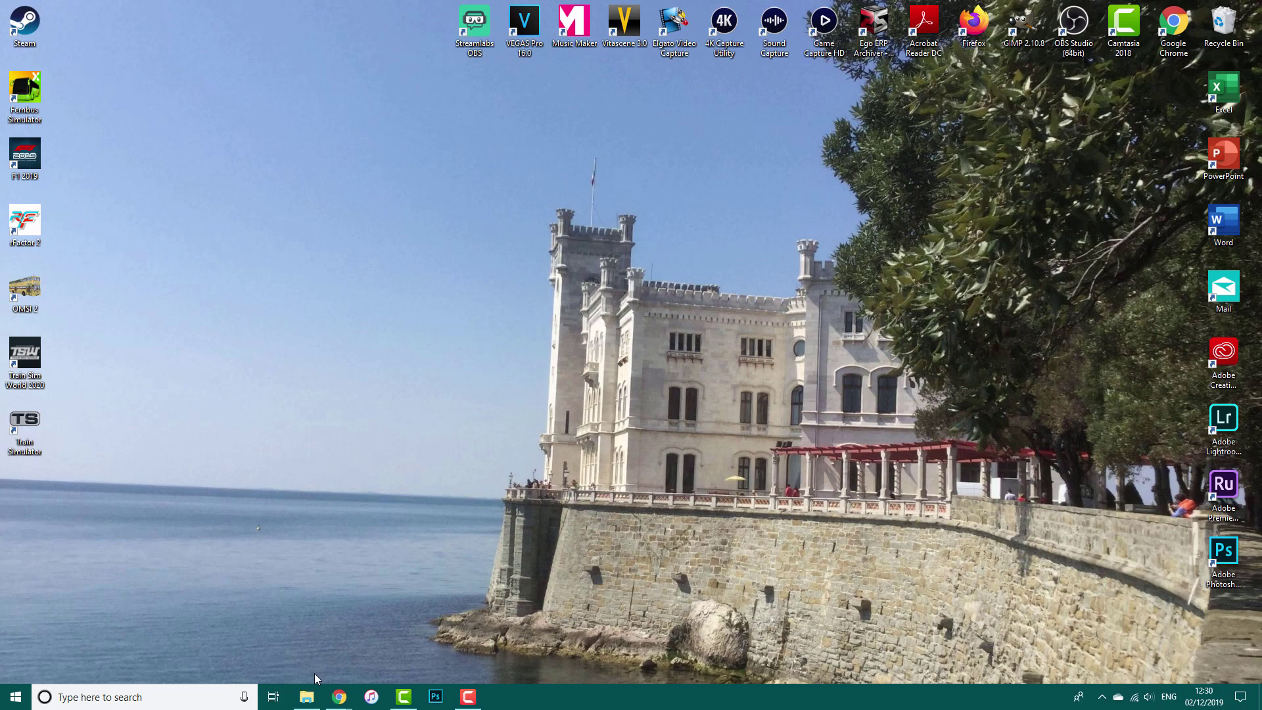
# Restore the browser window with the Ego ERP Archiver page and read through the rest of its changelog
pyautogui.moveTo(349, 673)
pyautogui.click(401, 642)
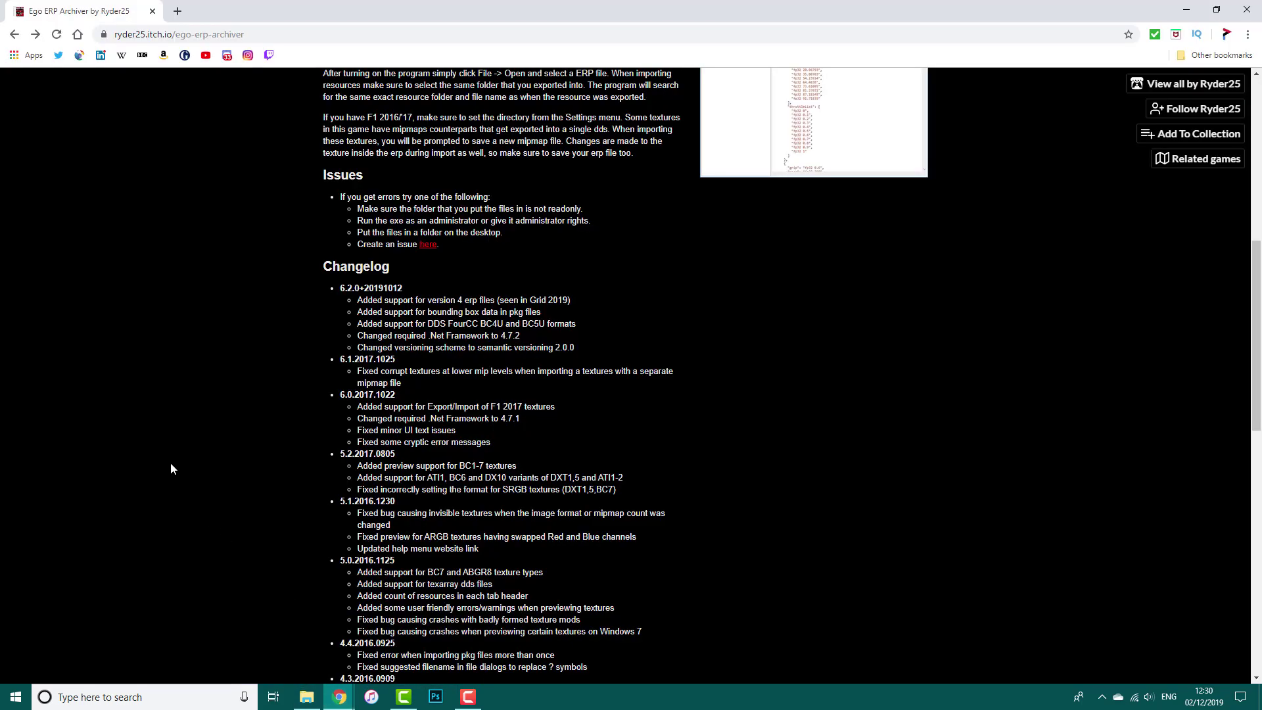
pyautogui.scroll(-1, 171, 469)
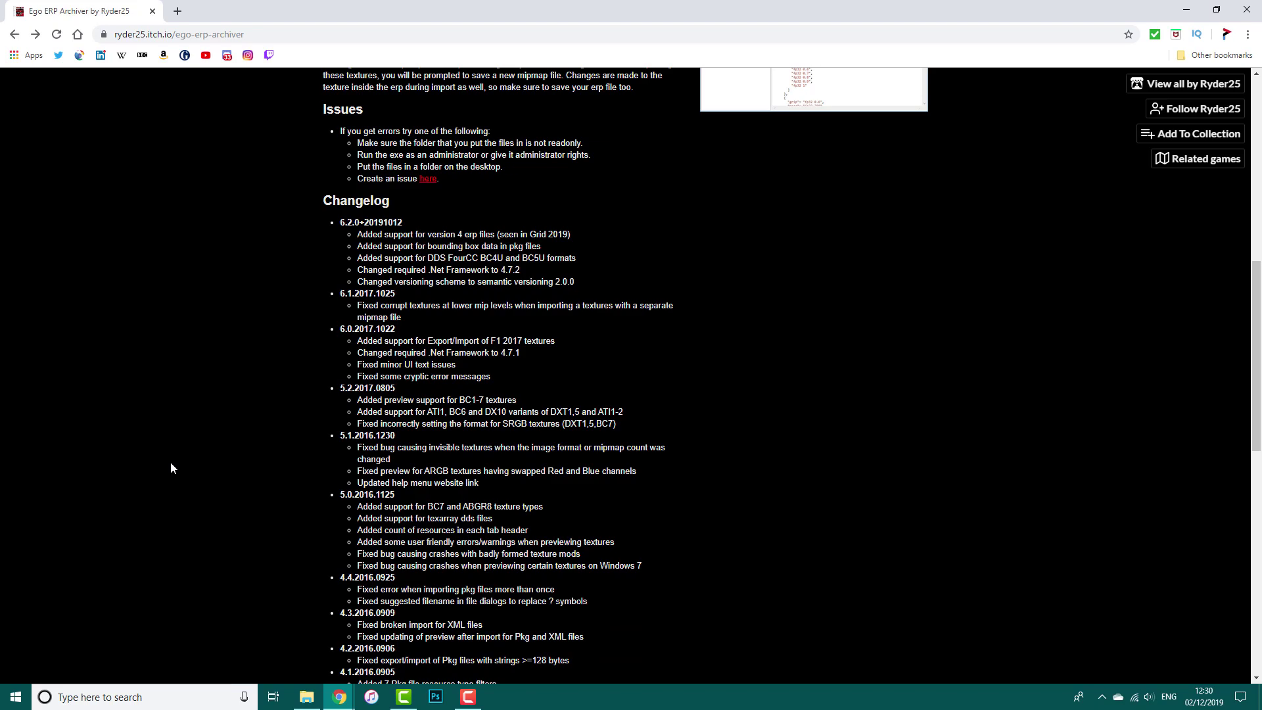
pyautogui.scroll(-1, 171, 468)
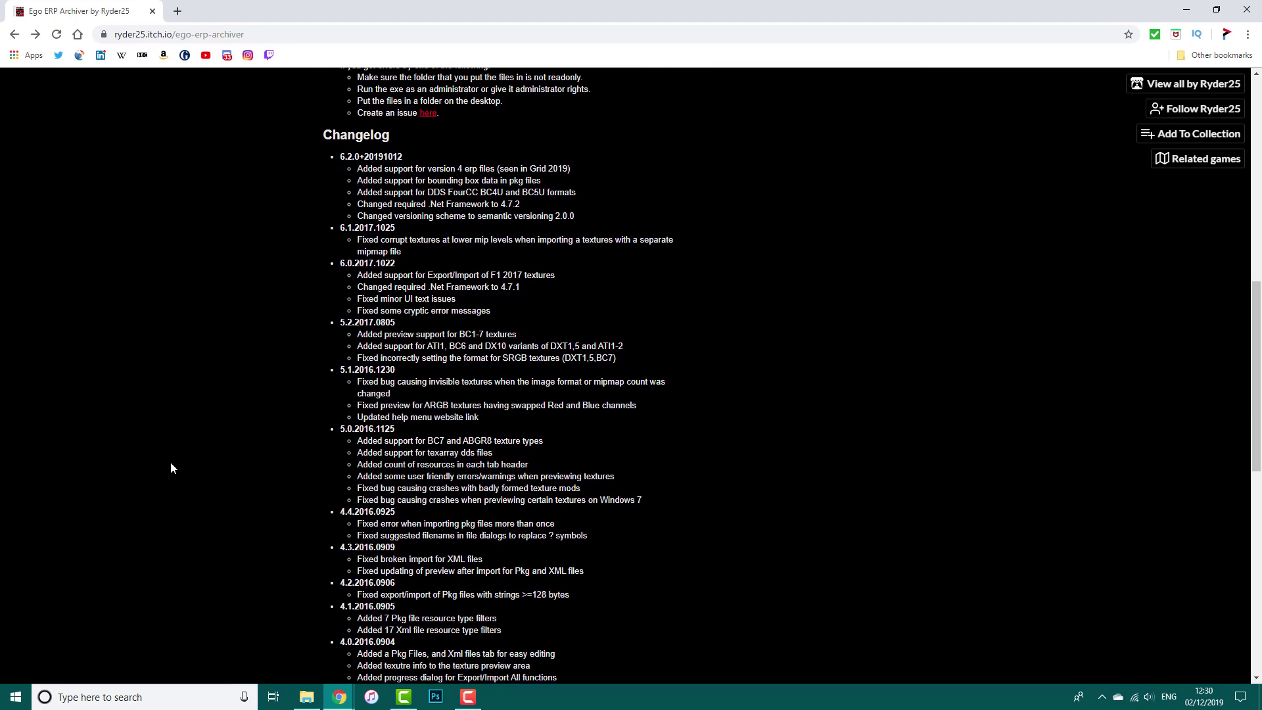
pyautogui.scroll(7, 173, 458)
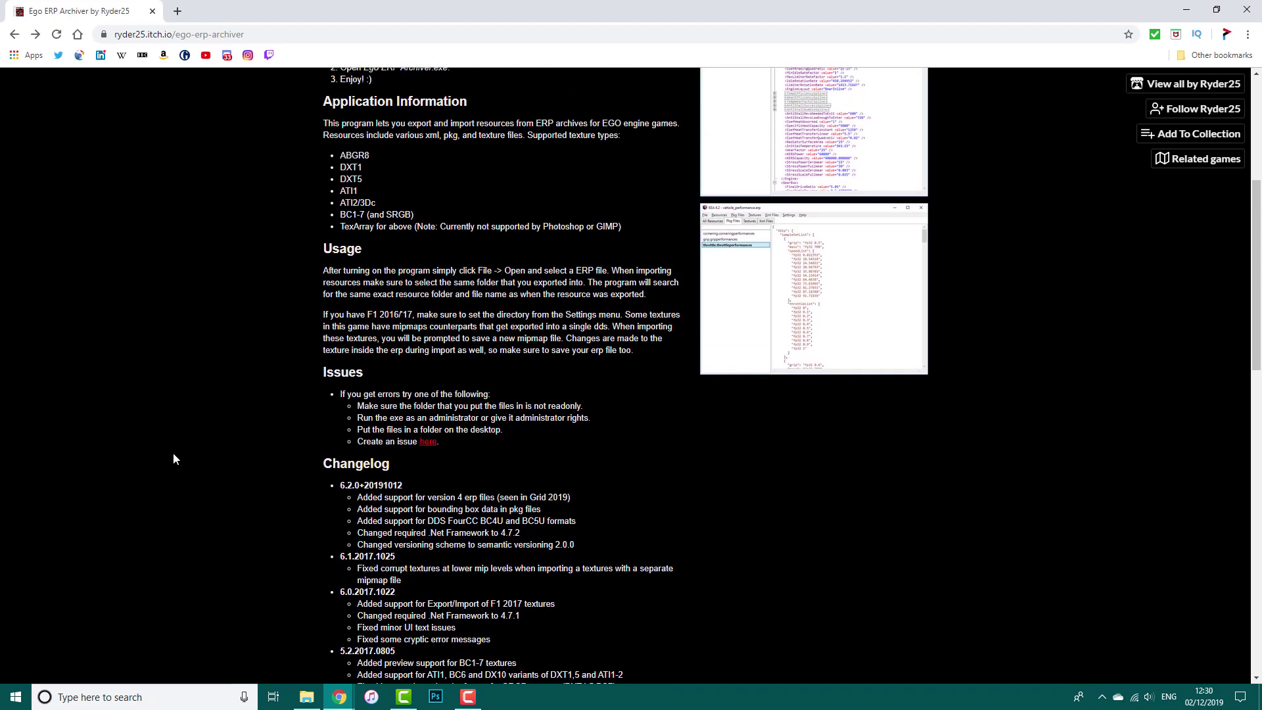
pyautogui.scroll(3, 174, 459)
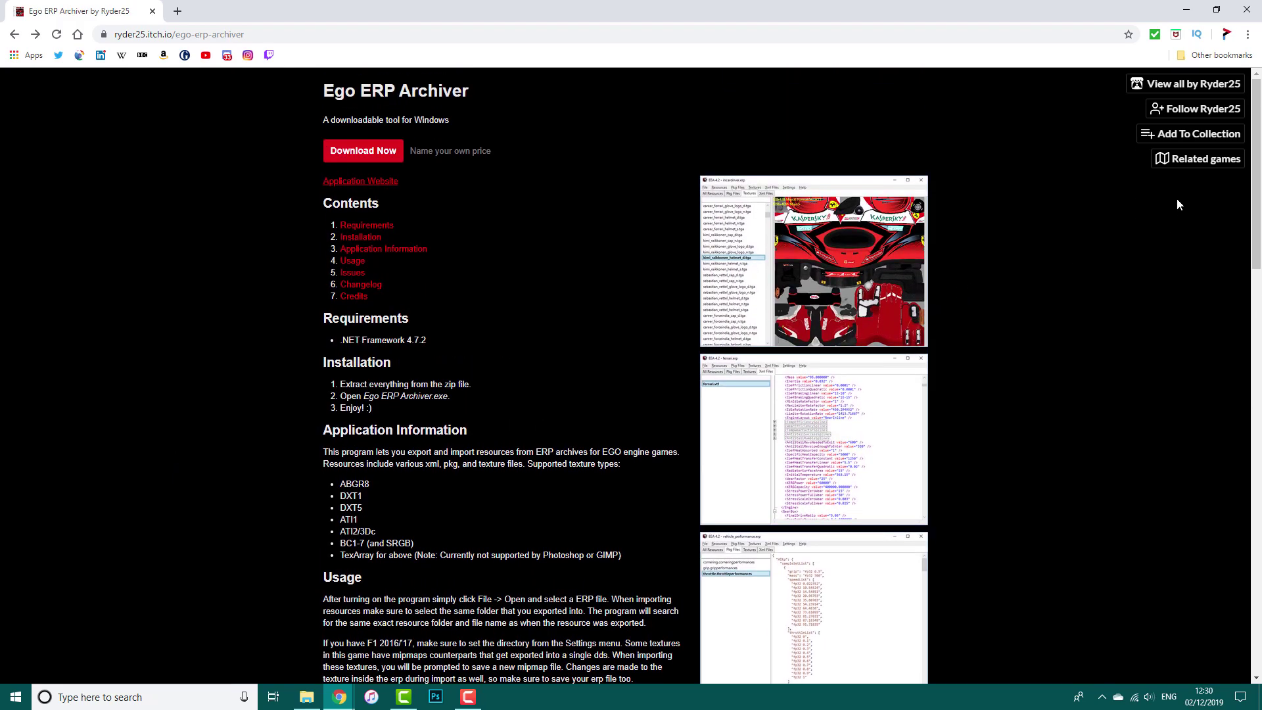
# Search for "ego language editor" in a new tab, open its itch.io page and review the notes and changelog
pyautogui.click(174, 14)
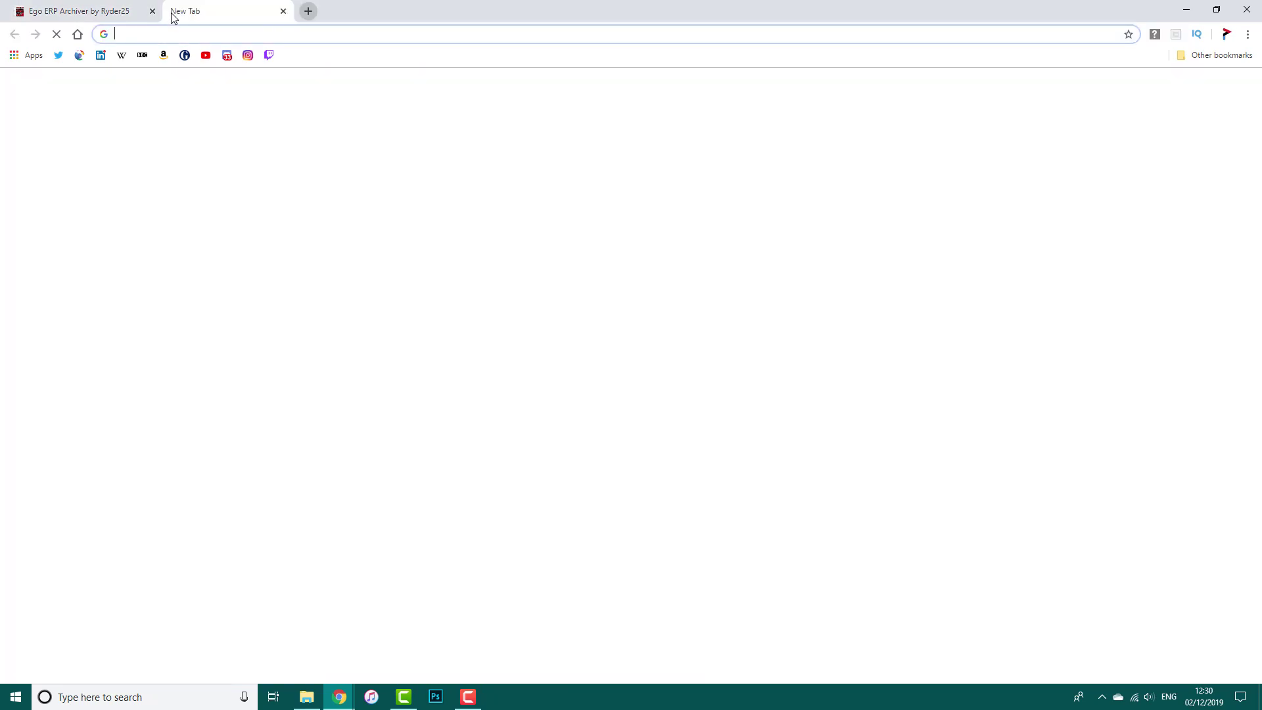
pyautogui.write('ego')
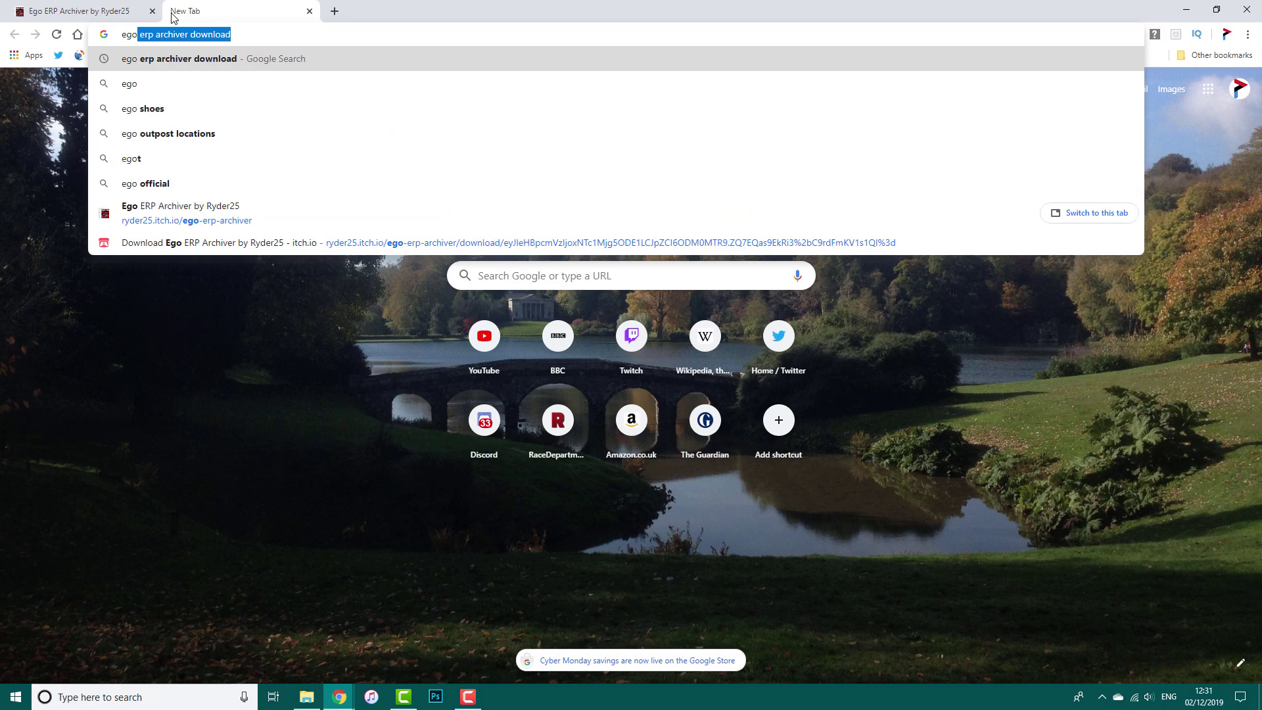
pyautogui.press('BackSpace')
pyautogui.write('o languag')
pyautogui.press('Return')
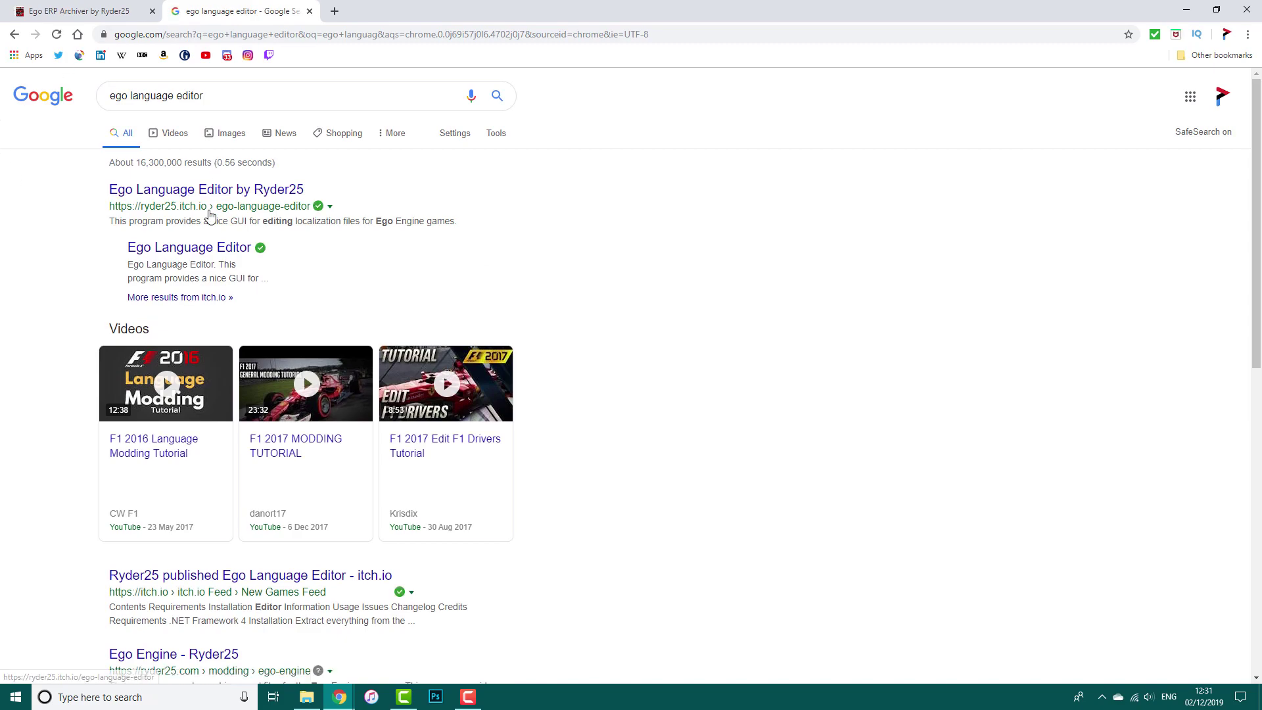
pyautogui.click(204, 195)
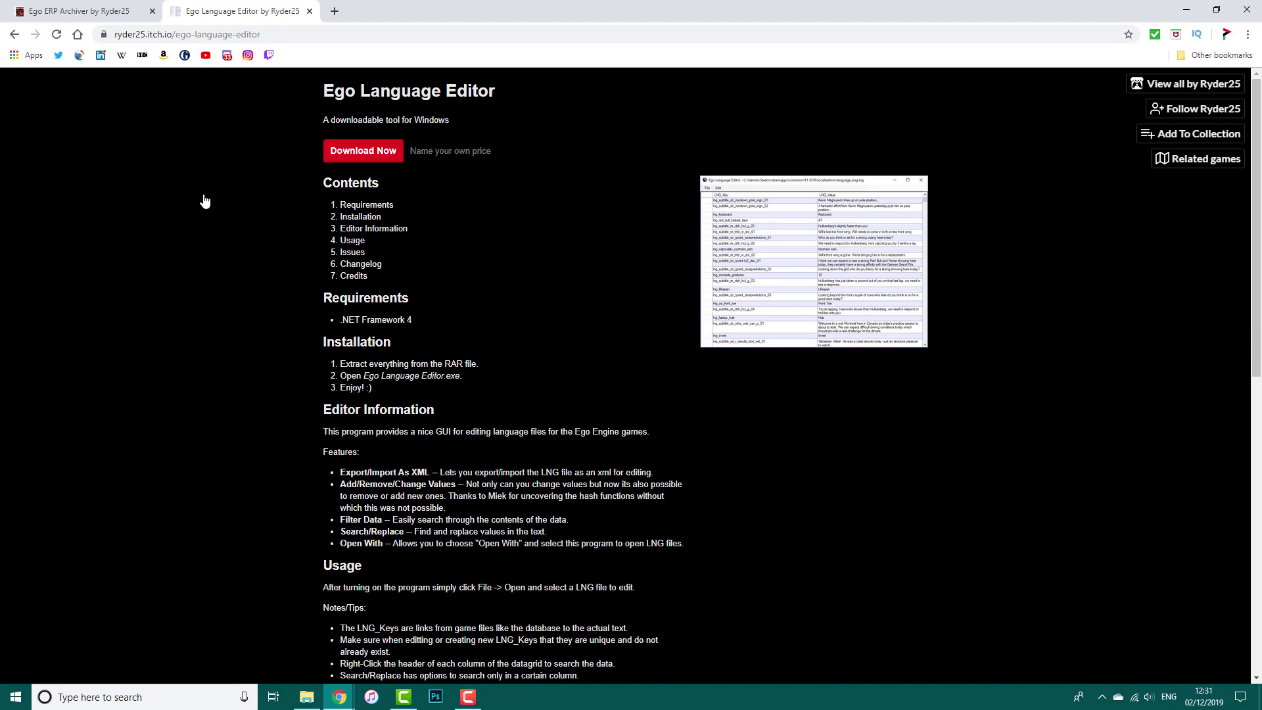
pyautogui.scroll(-6, 186, 292)
pyautogui.scroll(-2, 187, 293)
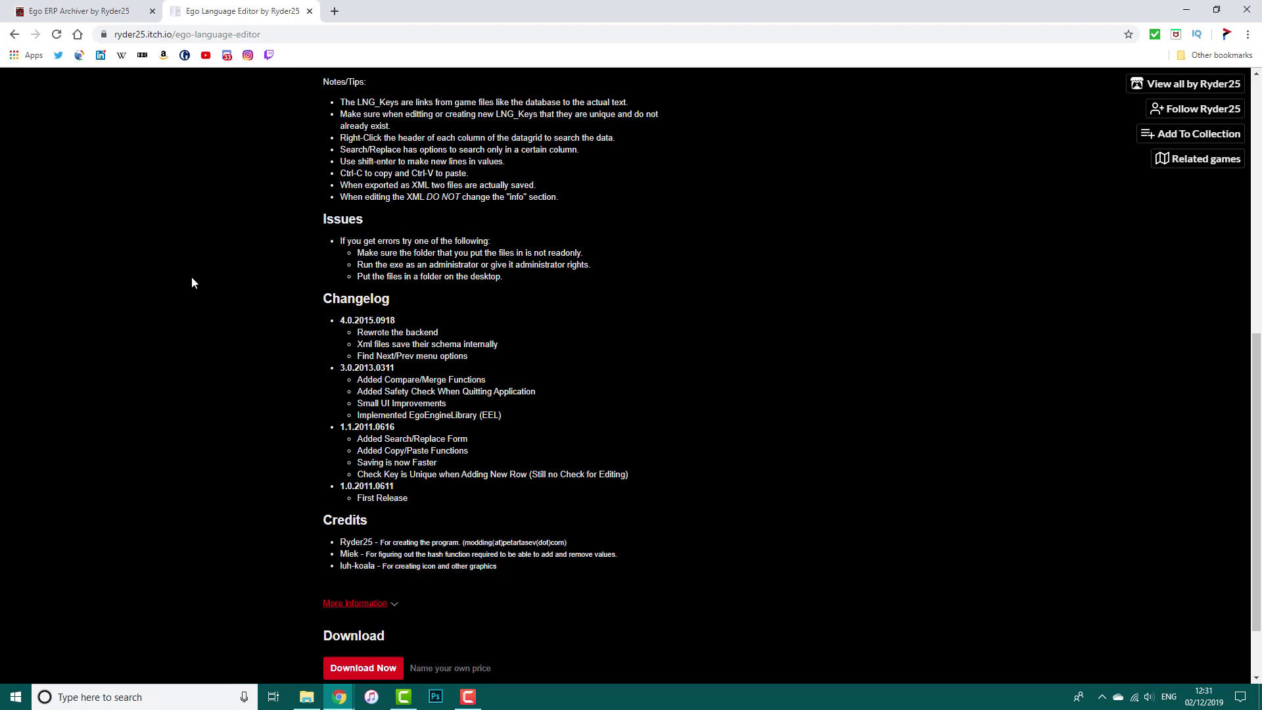
# Review the Ego Language Editor page's requirements, installation and feature sections, and close its tab
pyautogui.scroll(8, 204, 315)
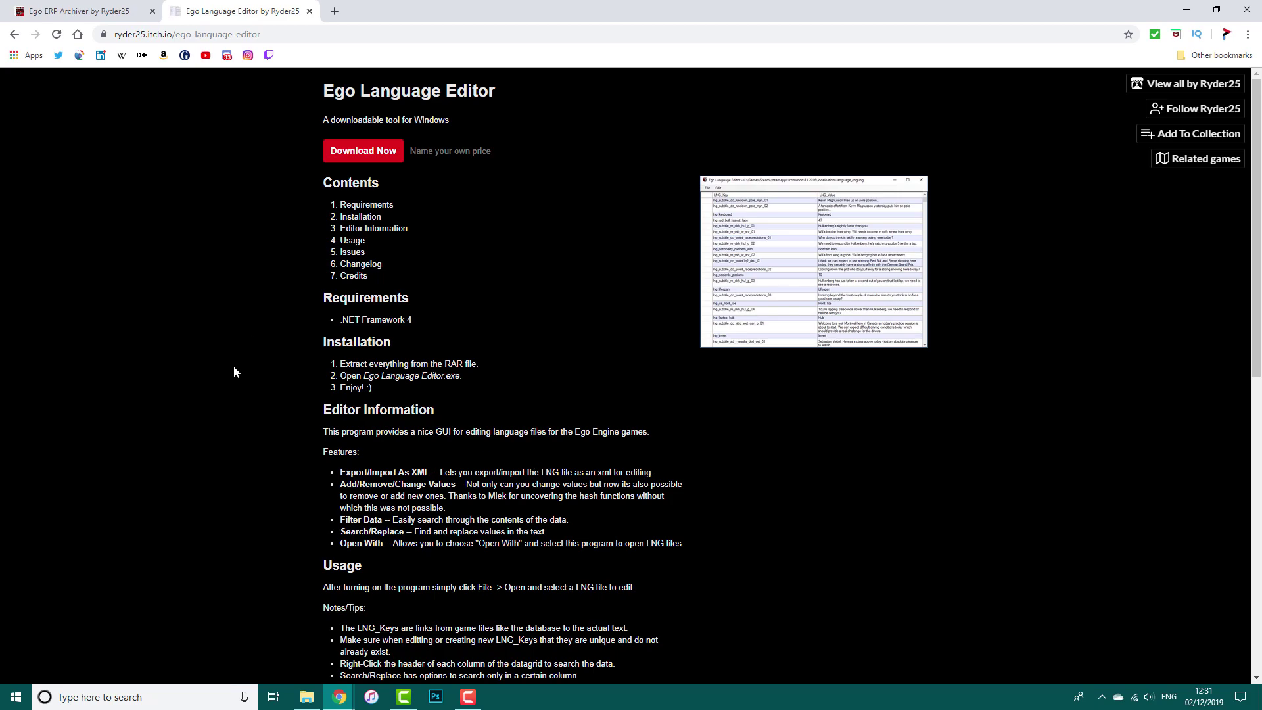
pyautogui.scroll(-1, 234, 367)
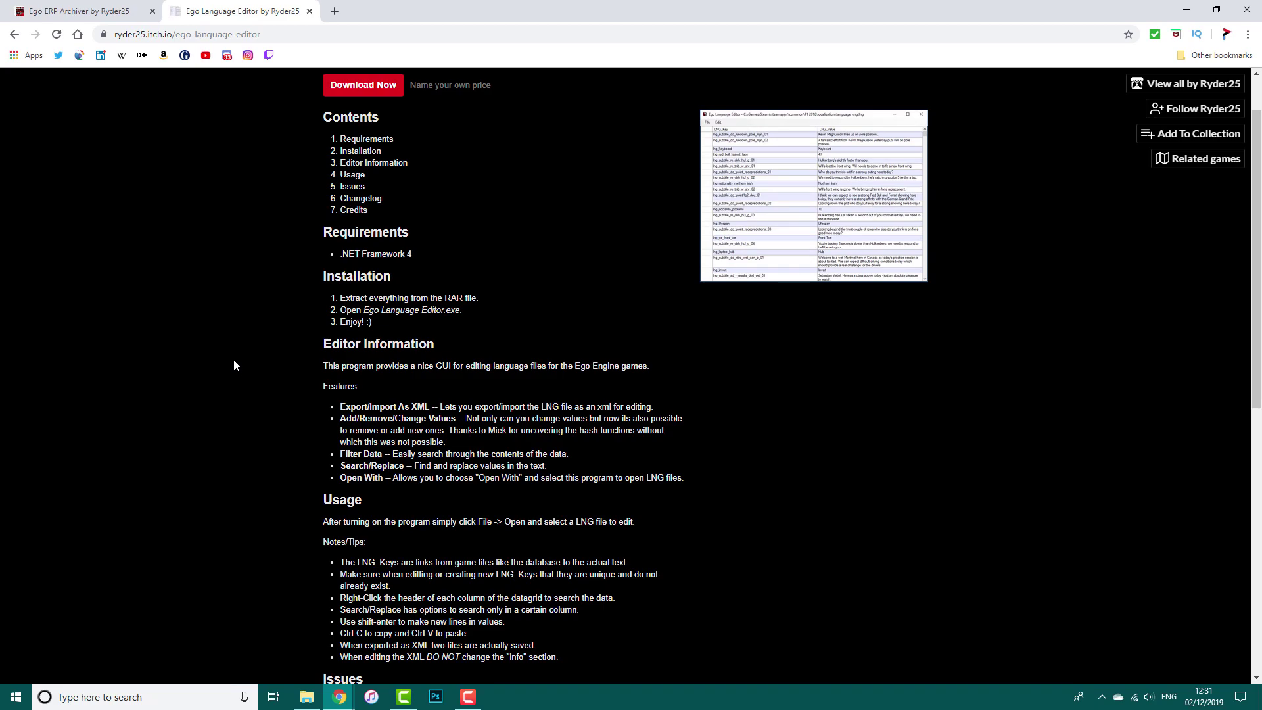
pyautogui.scroll(1, 234, 365)
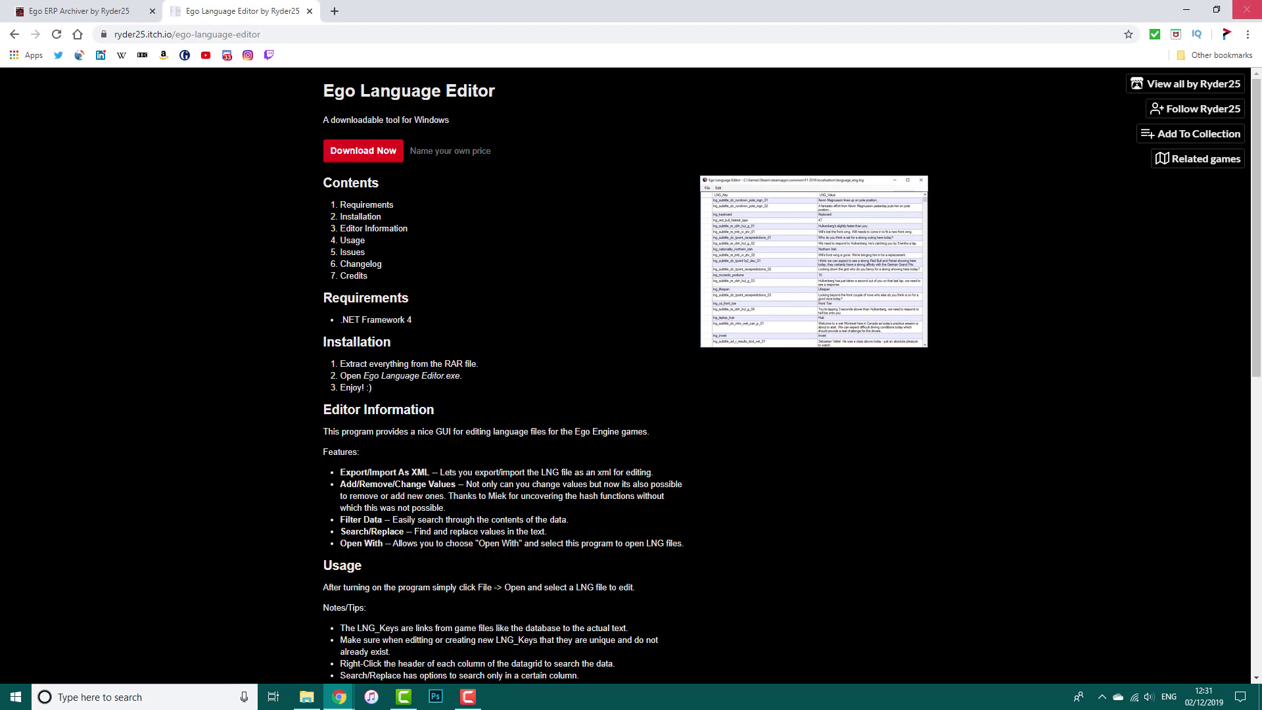
pyautogui.click(309, 11)
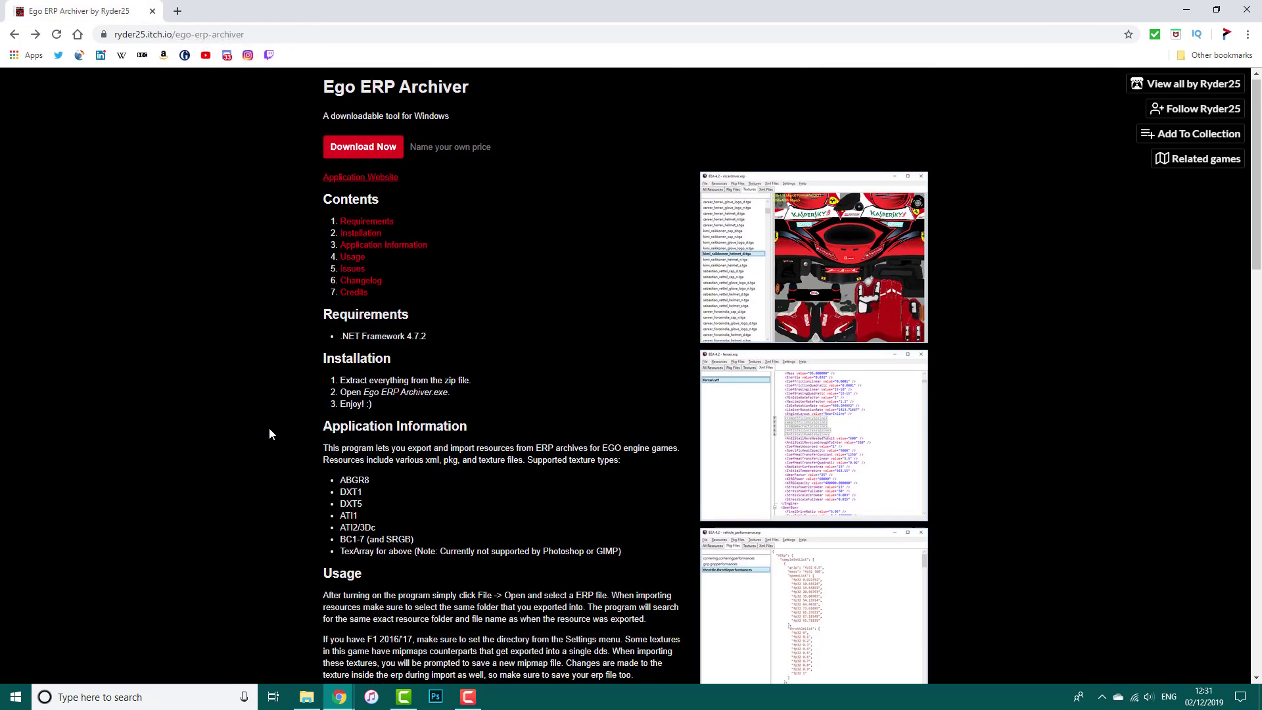
# Read the Ego ERP Archiver page through its issues, changelog and credits, and close the browser
pyautogui.scroll(-8, 269, 431)
pyautogui.scroll(1, 270, 426)
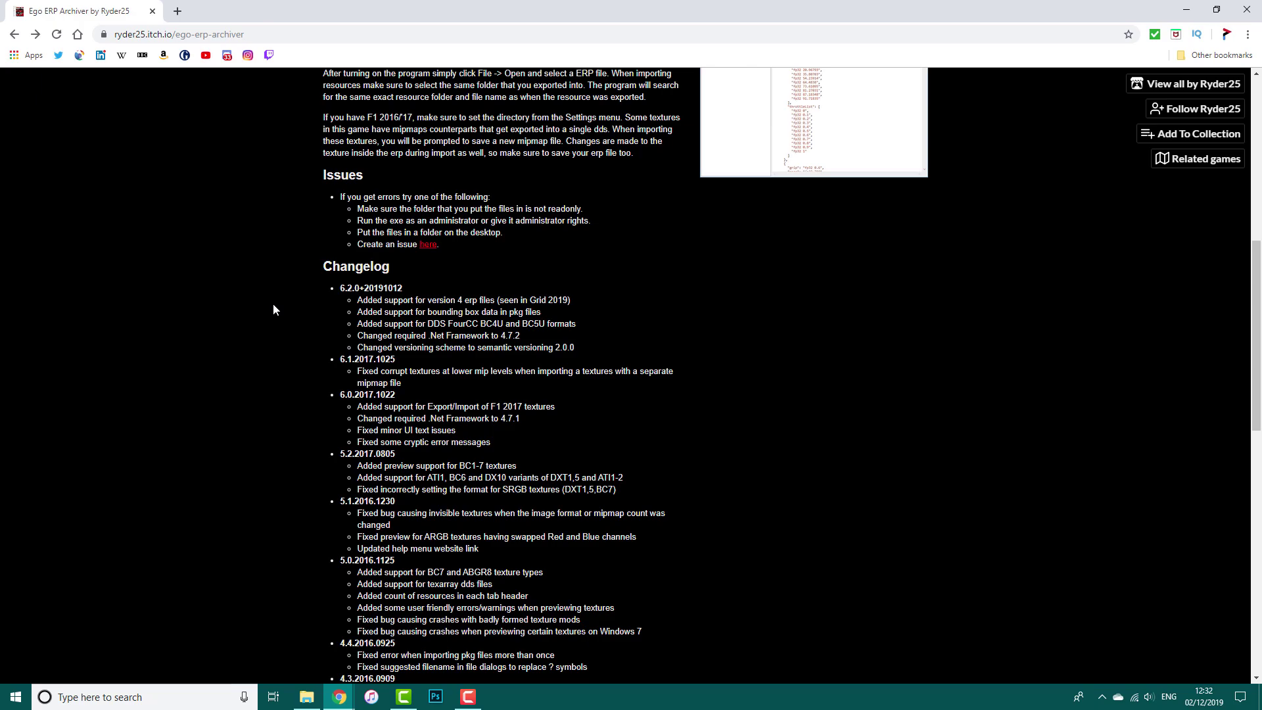
pyautogui.scroll(-8, 274, 309)
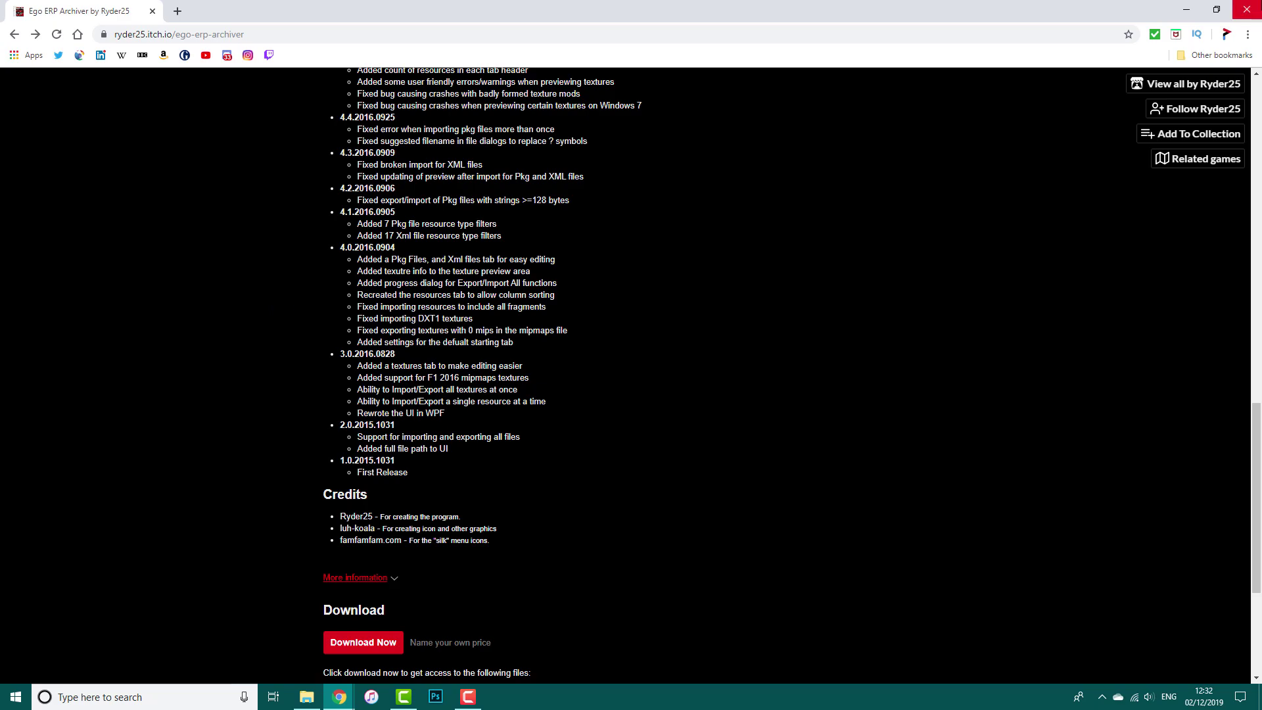
pyautogui.click(1247, 10)
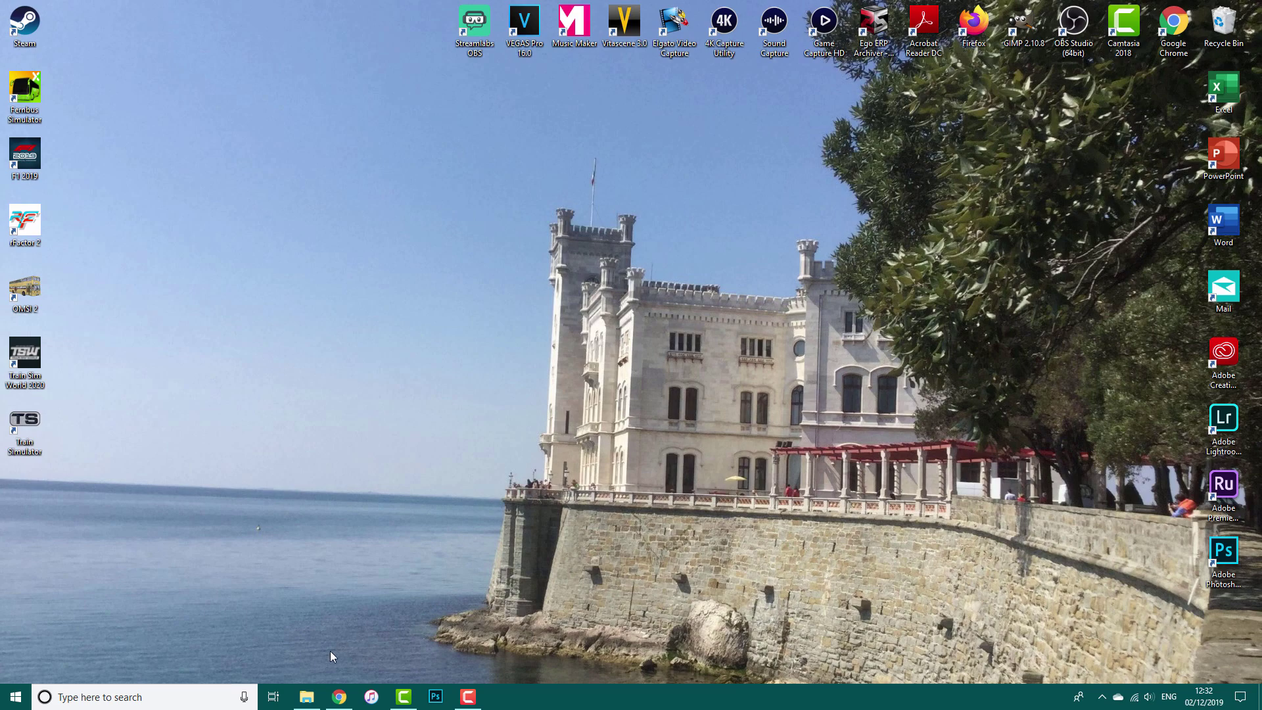
# Switch to File Explorer and open the 2019_asset_groups folder inside the F1 2019 game folder
pyautogui.click(306, 696)
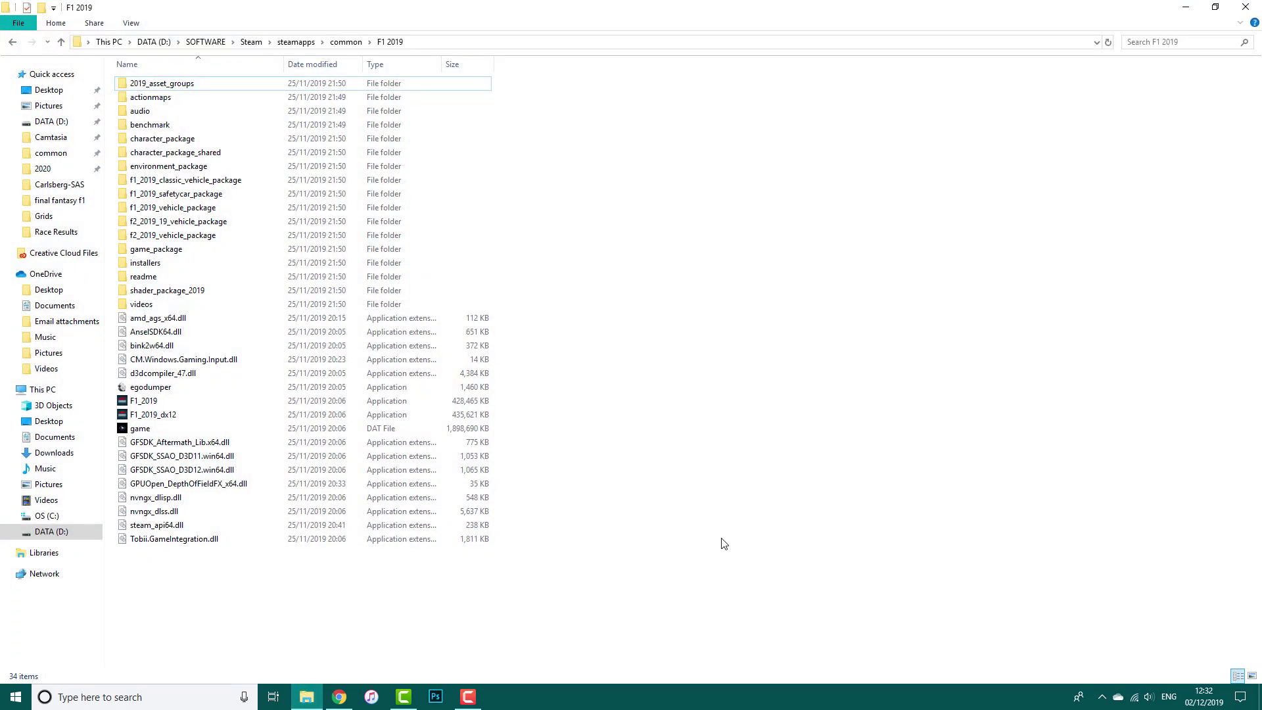
pyautogui.click(338, 42)
pyautogui.doubleClick(164, 85)
pyautogui.doubleClick(164, 86)
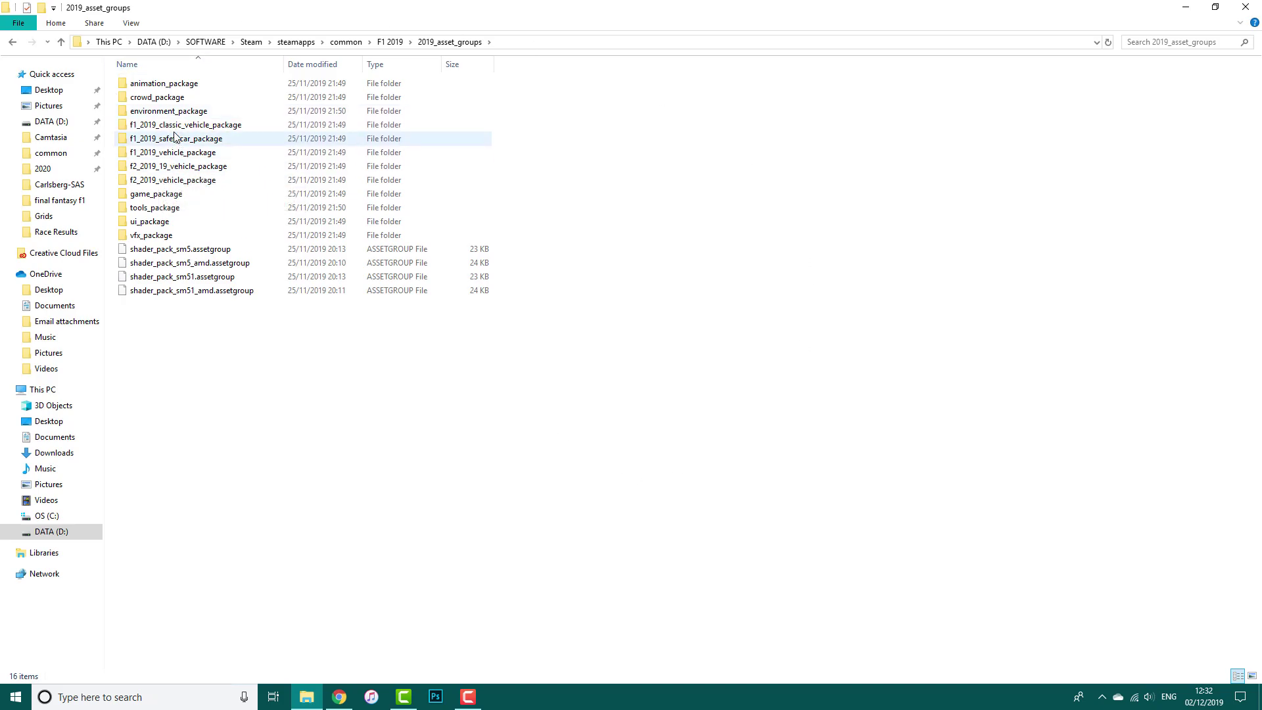
pyautogui.click(169, 127)
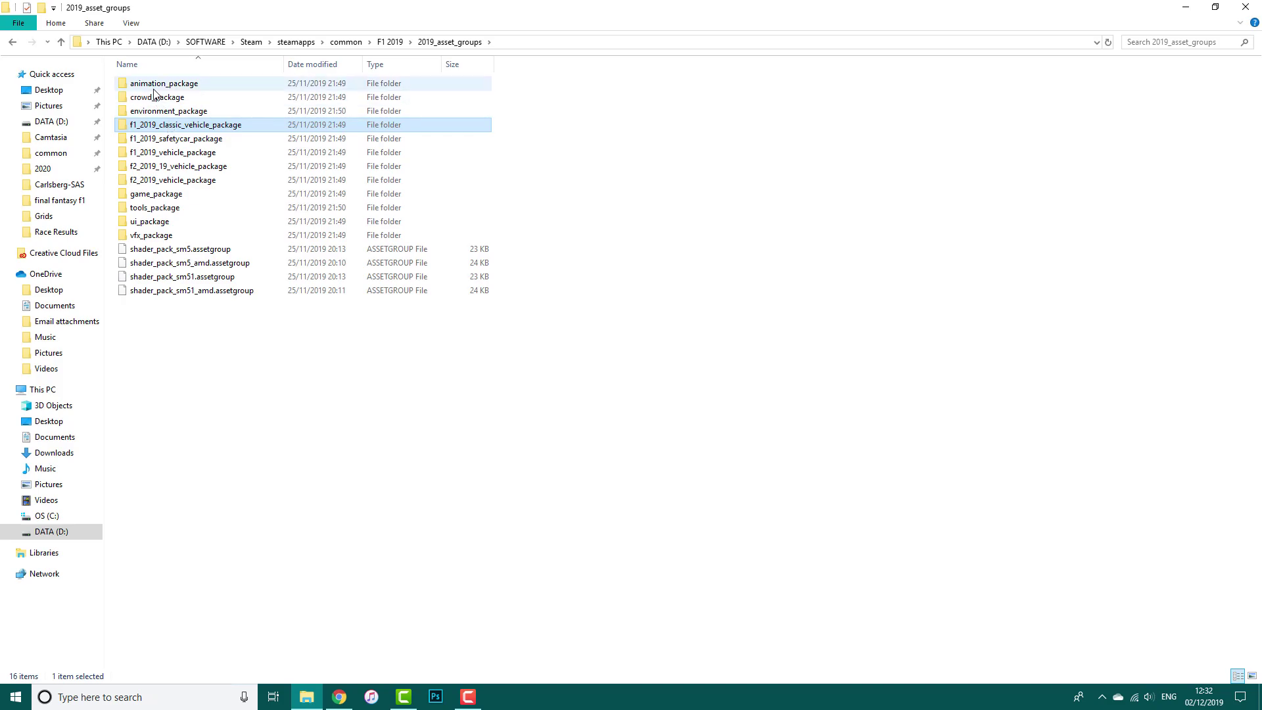
# Open animation_package > scenes > incardriver > 2019 to view the in-car driver files
pyautogui.doubleClick(151, 84)
pyautogui.doubleClick(151, 86)
pyautogui.doubleClick(151, 166)
pyautogui.doubleClick(157, 111)
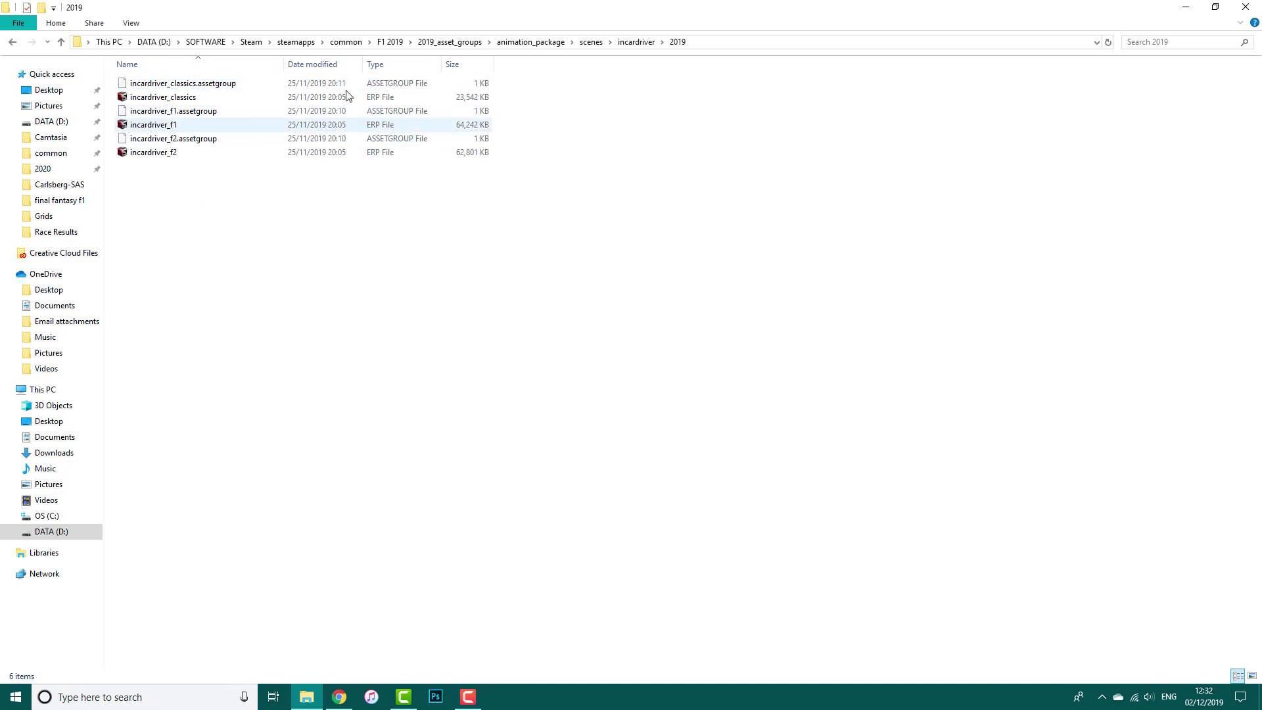
# Go back to the scenes folder, look inside pitstops and its 2019 subfolder, and return to scenes
pyautogui.click(591, 42)
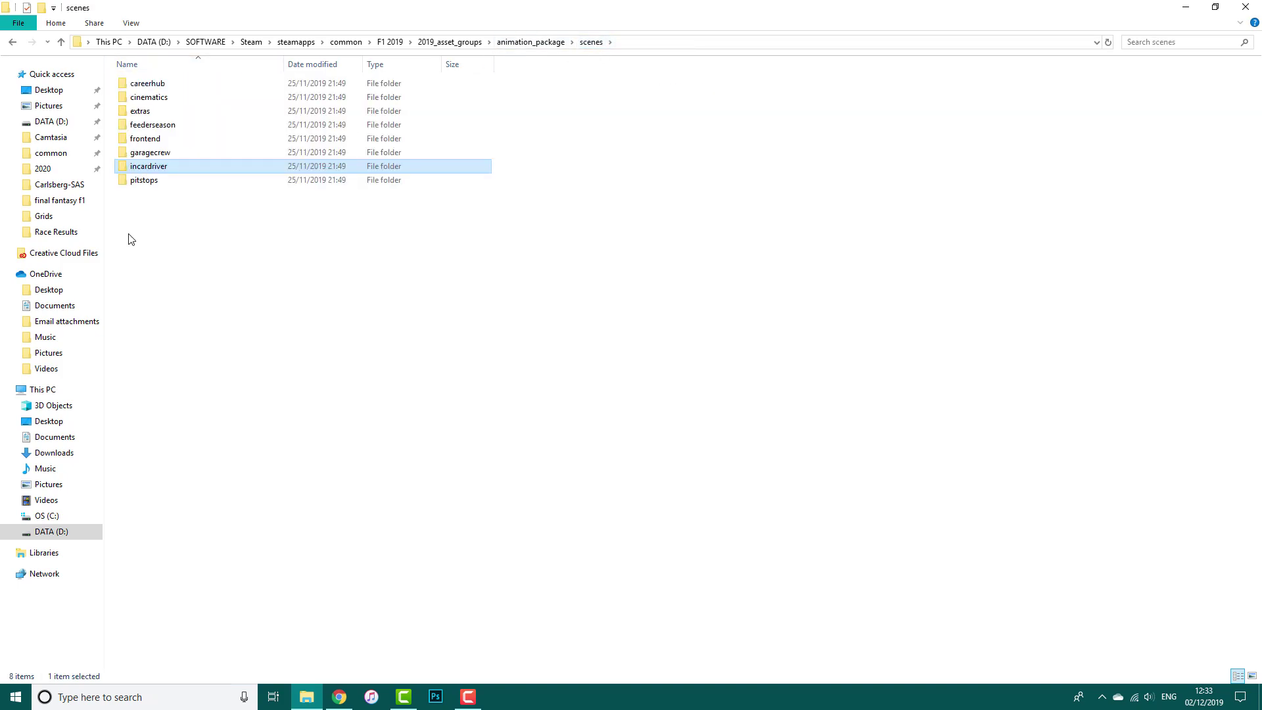
pyautogui.doubleClick(142, 181)
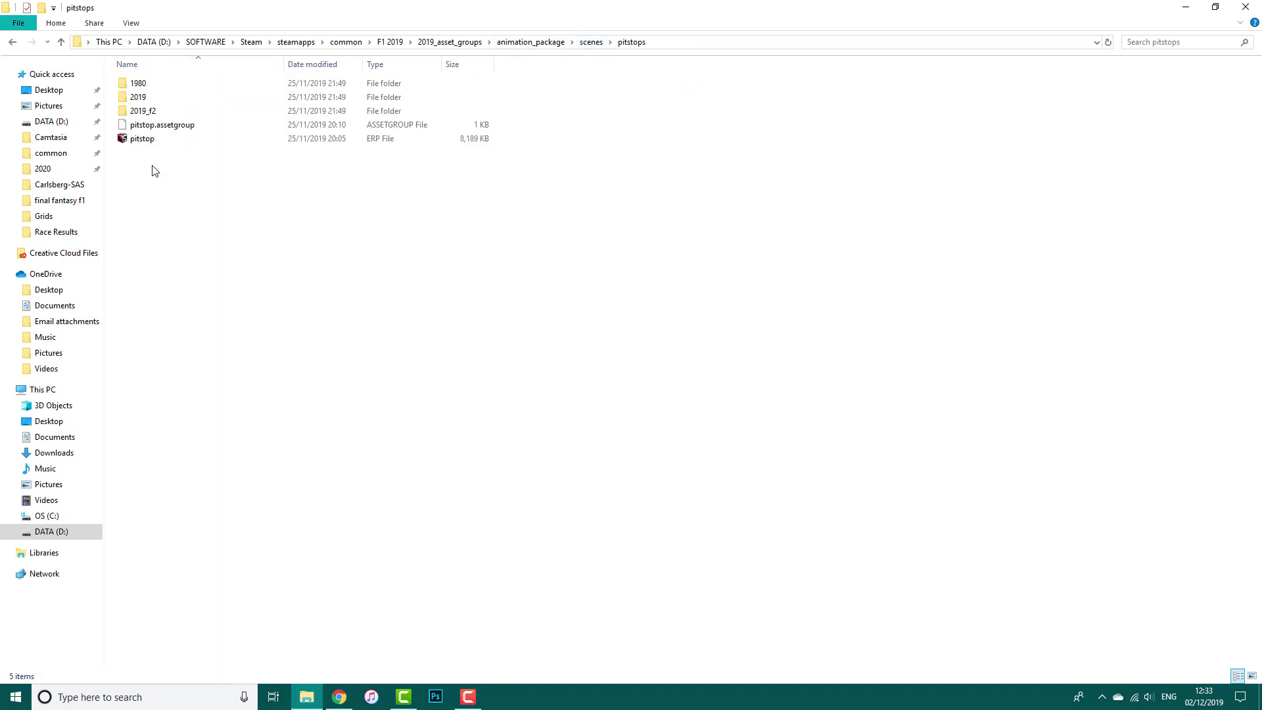
pyautogui.doubleClick(148, 98)
pyautogui.click(586, 46)
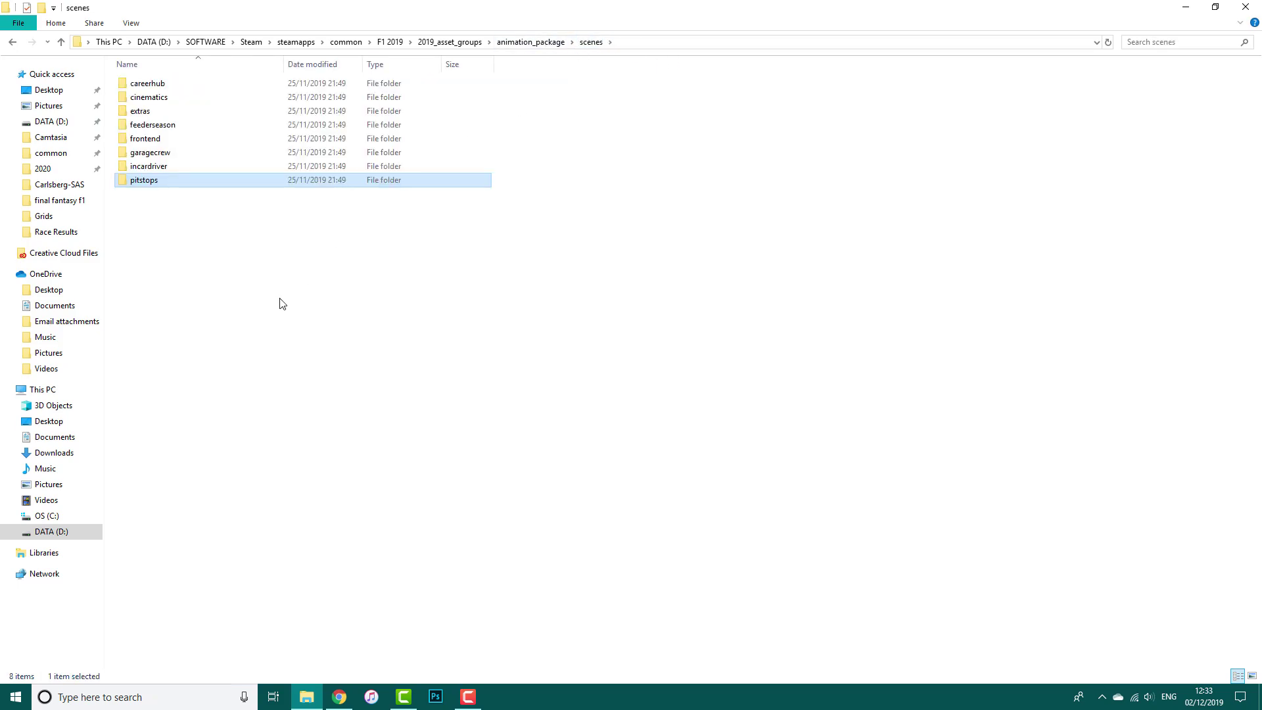
pyautogui.click(133, 167)
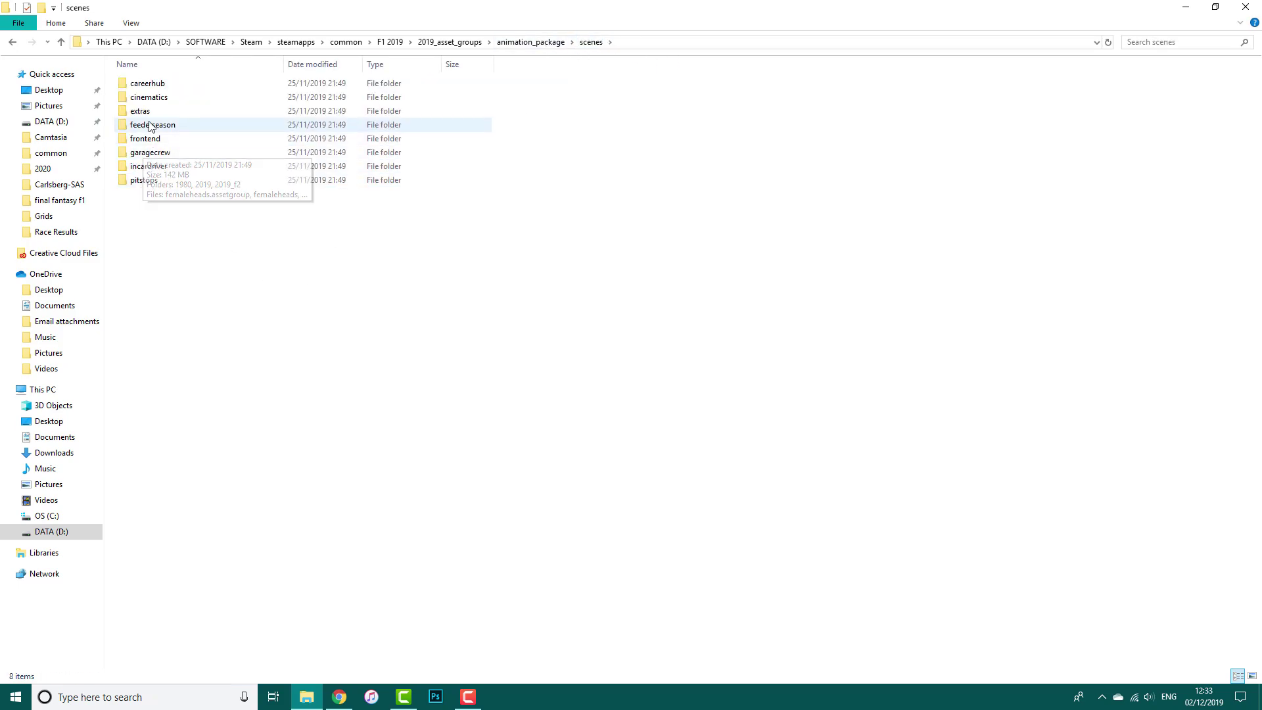
# Look through the careerhub folder and the cinematics folder's podium files, returning to scenes
pyautogui.doubleClick(146, 83)
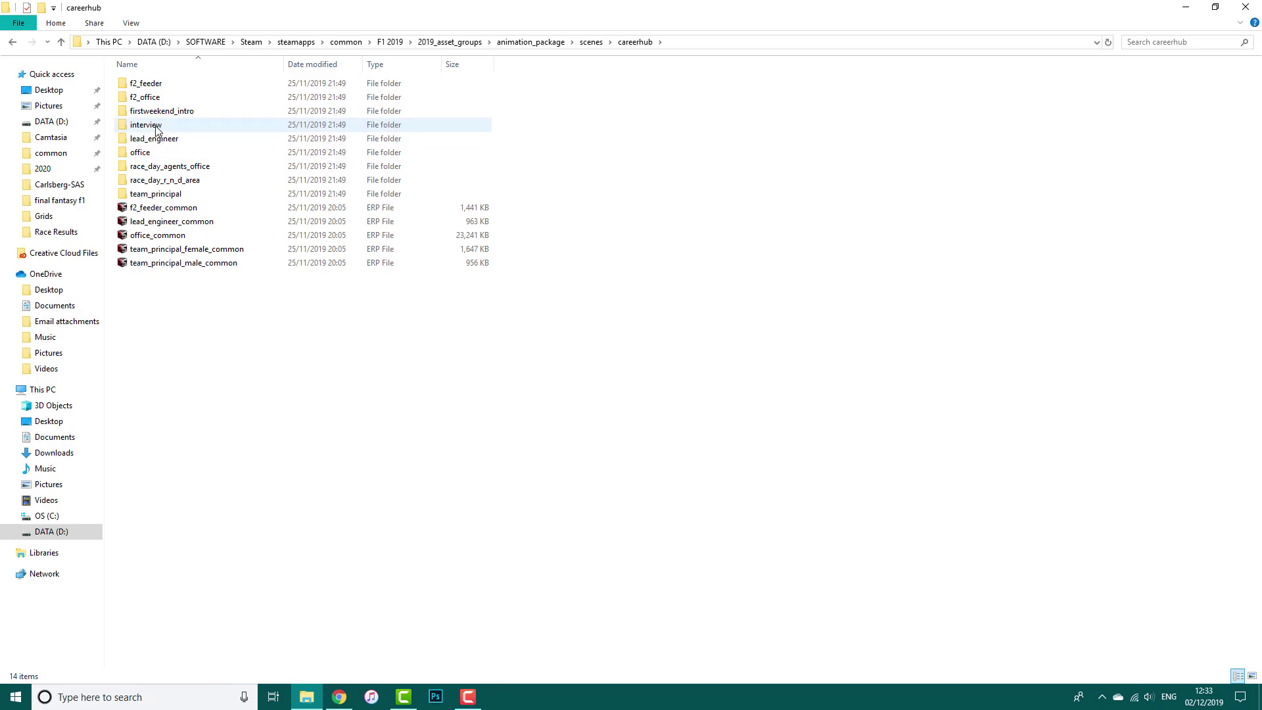
pyautogui.click(592, 41)
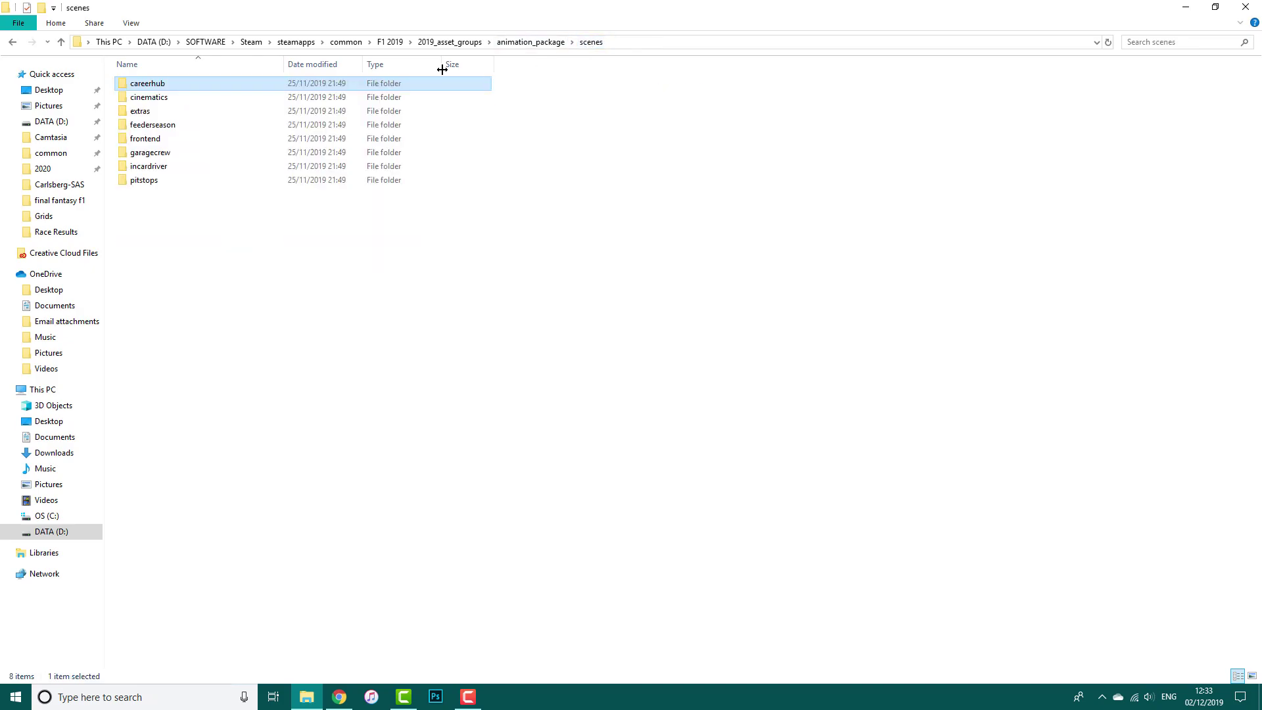
pyautogui.doubleClick(158, 99)
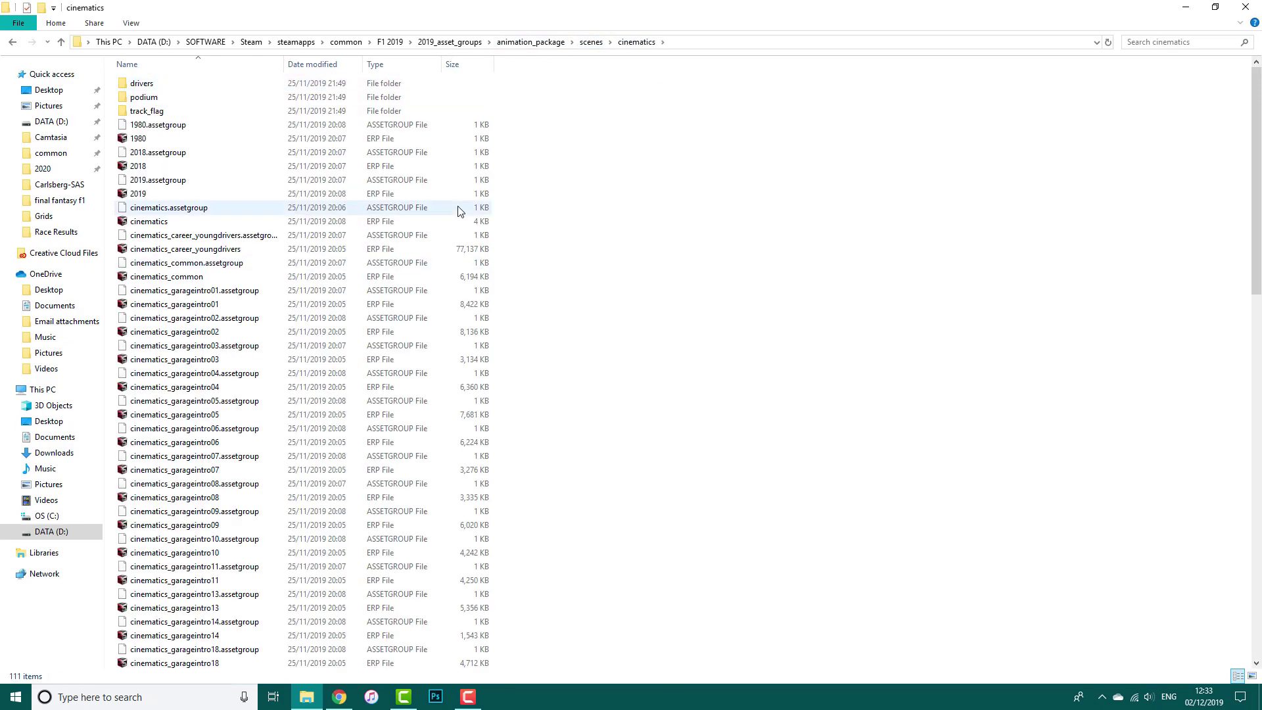
pyautogui.doubleClick(144, 97)
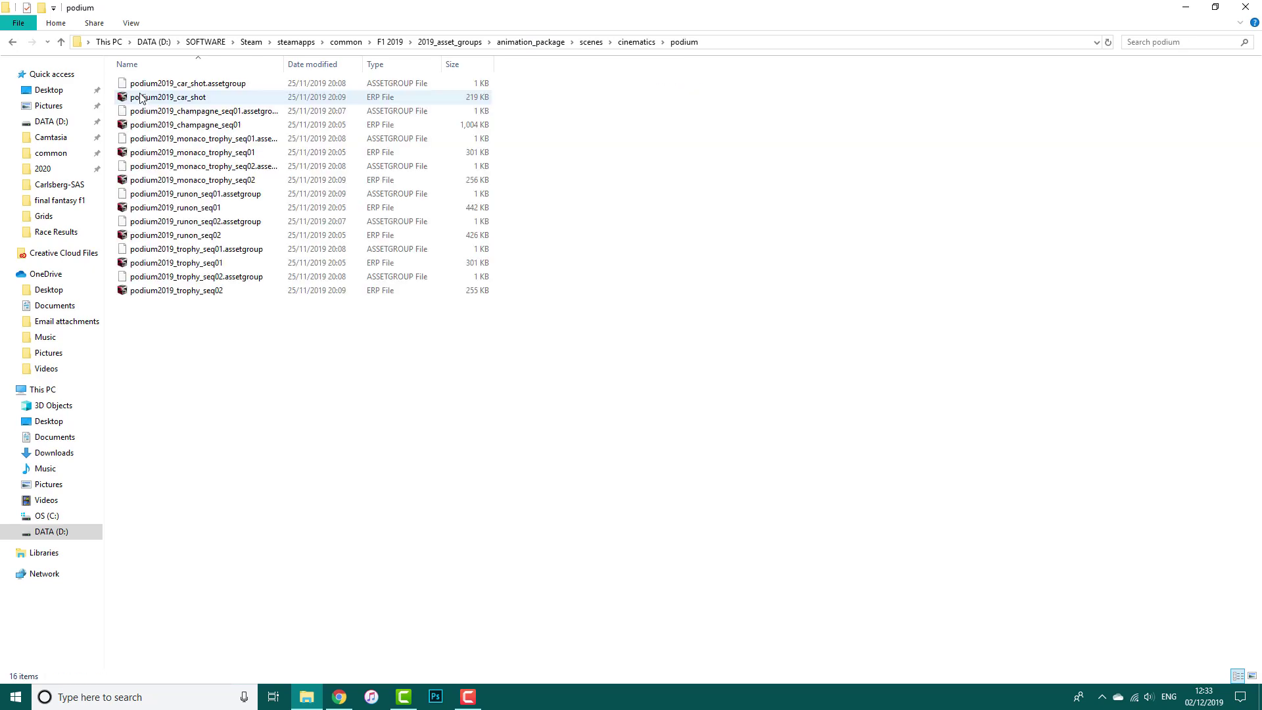
pyautogui.click(635, 42)
pyautogui.click(591, 43)
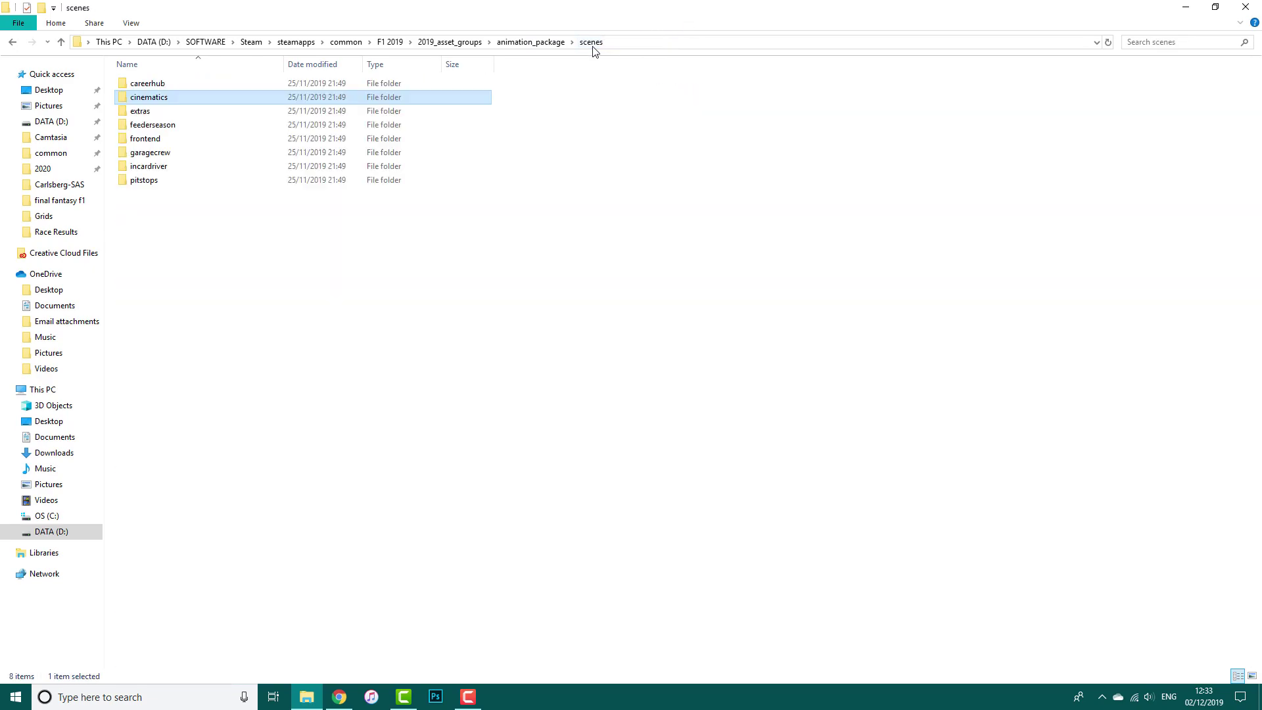
# Go back up to 2019_asset_groups, look inside crowd_package and return to 2019_asset_groups
pyautogui.click(513, 42)
pyautogui.click(450, 42)
pyautogui.click(155, 99)
pyautogui.doubleClick(155, 98)
pyautogui.click(460, 42)
pyautogui.click(749, 161)
# Open environment_package > tracks > melbourne, look inside its bake folder and return to melbourne
pyautogui.doubleClick(161, 111)
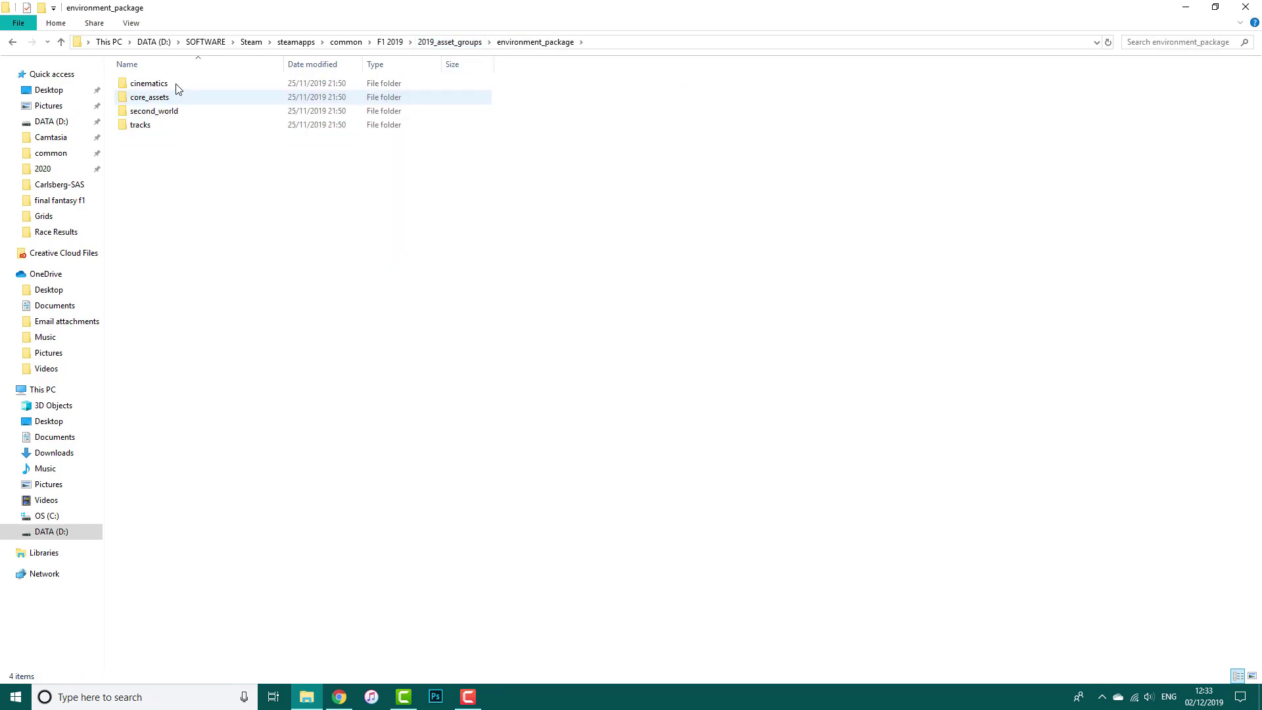
pyautogui.doubleClick(172, 127)
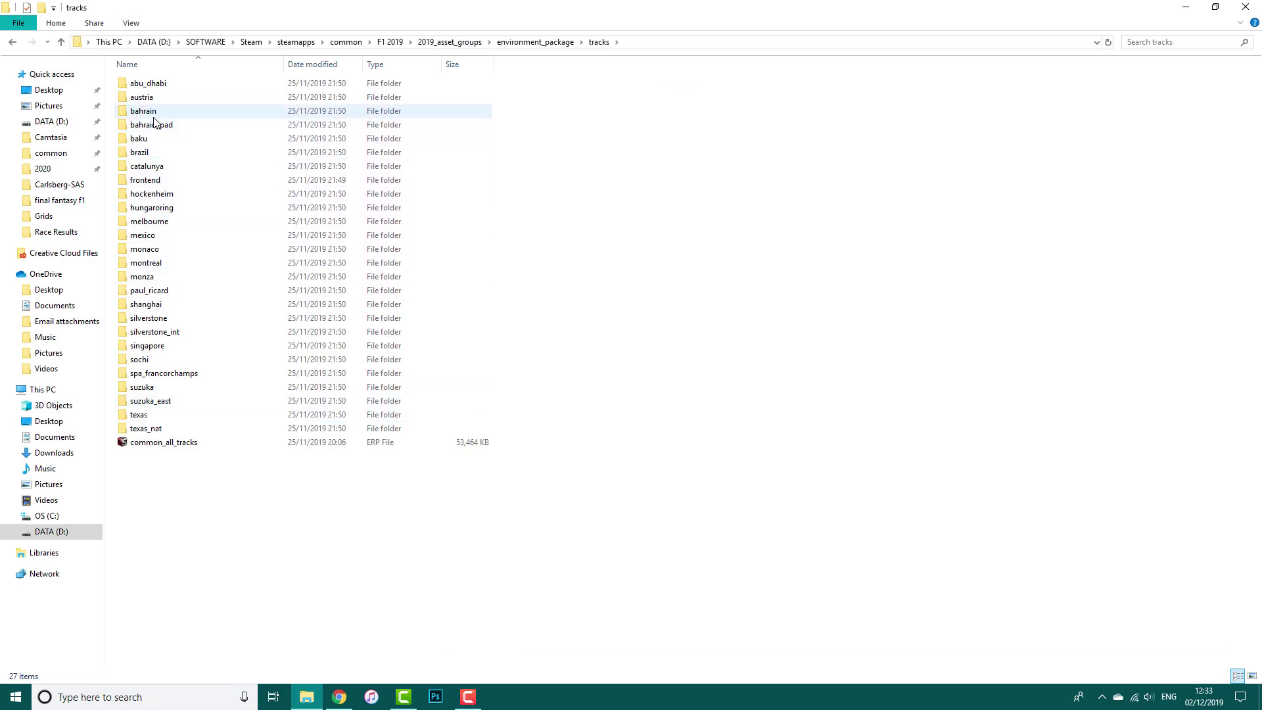
pyautogui.doubleClick(152, 224)
pyautogui.doubleClick(143, 85)
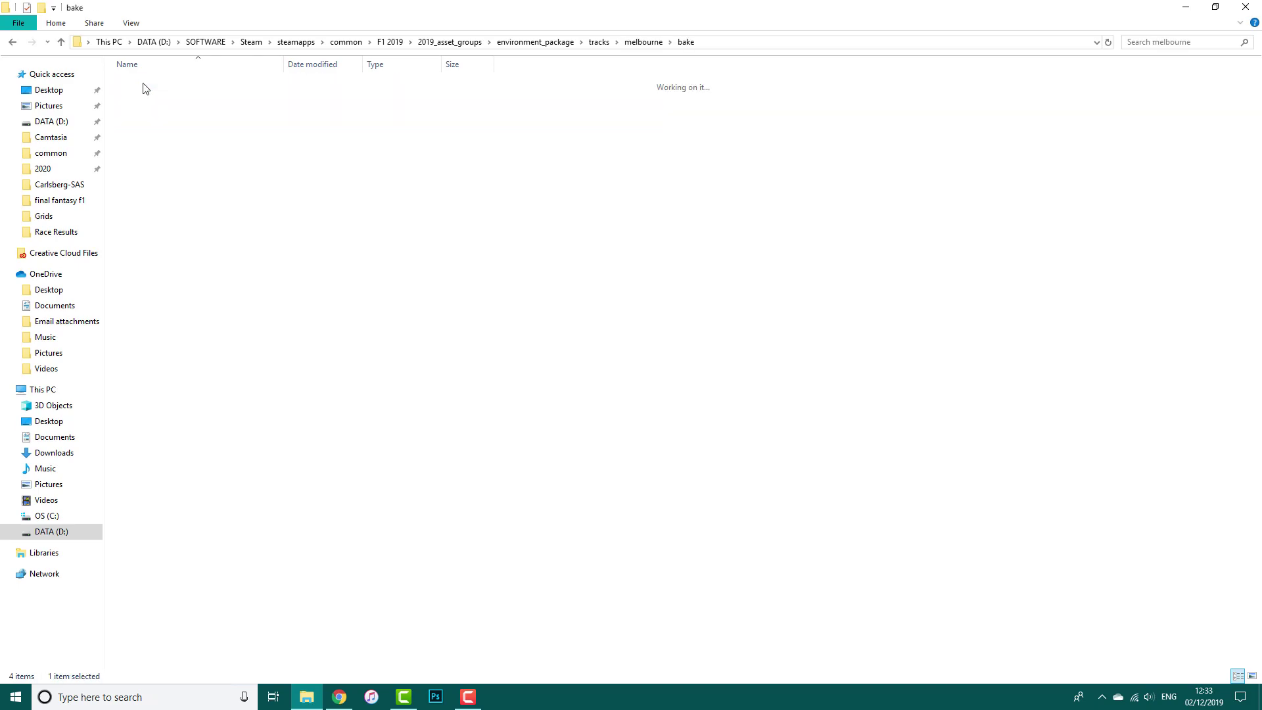
pyautogui.click(644, 41)
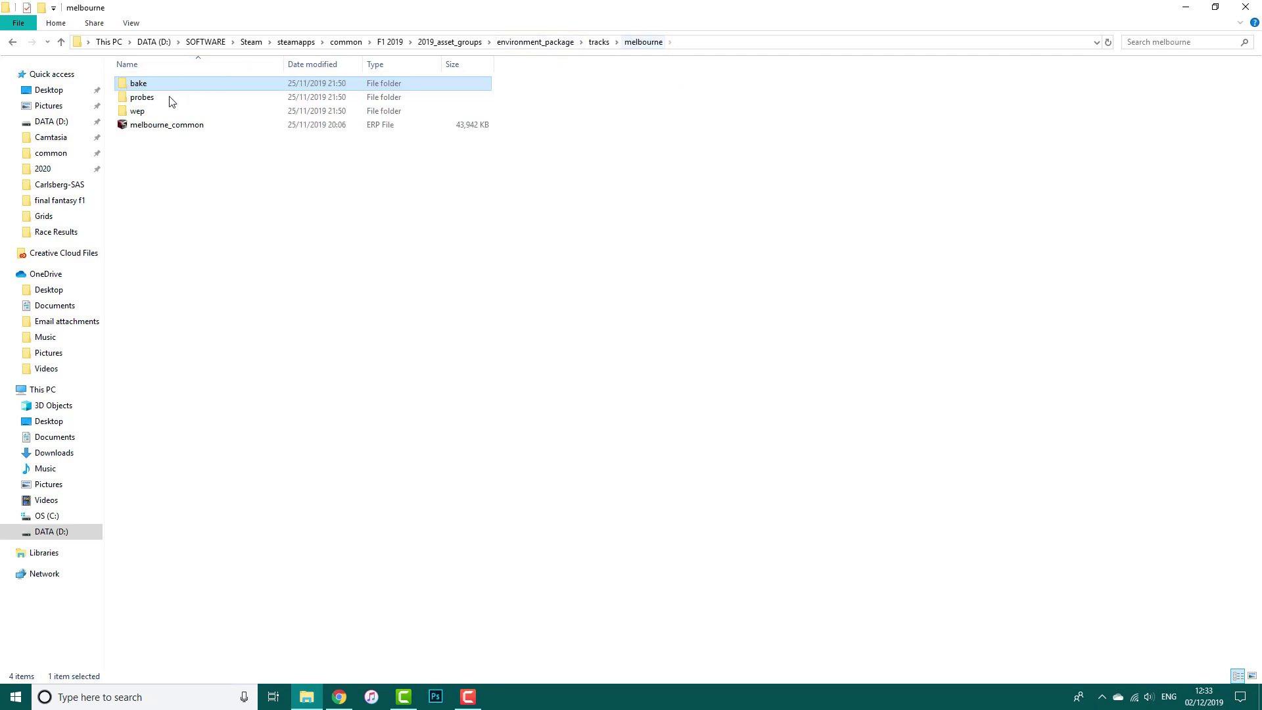
pyautogui.click(791, 115)
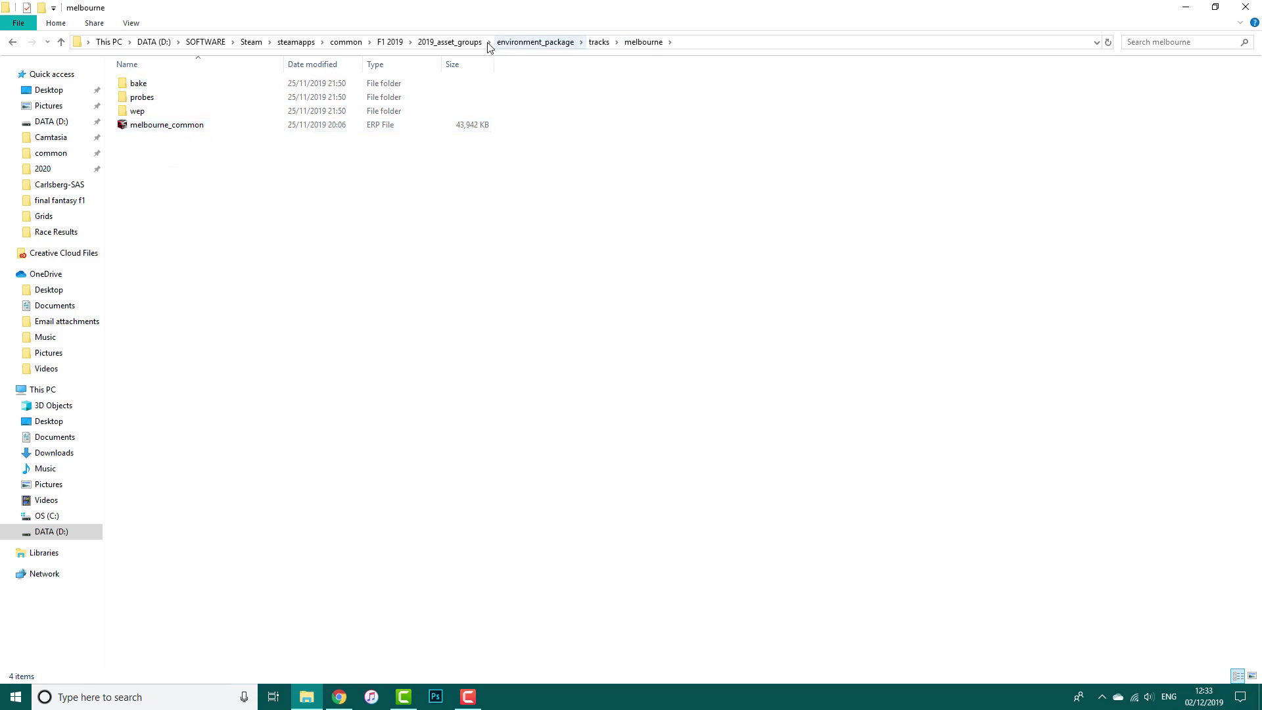
# Return to 2019_asset_groups and point out the classic, safety car, F1 and F2 vehicle package folders in turn
pyautogui.click(445, 42)
pyautogui.click(761, 177)
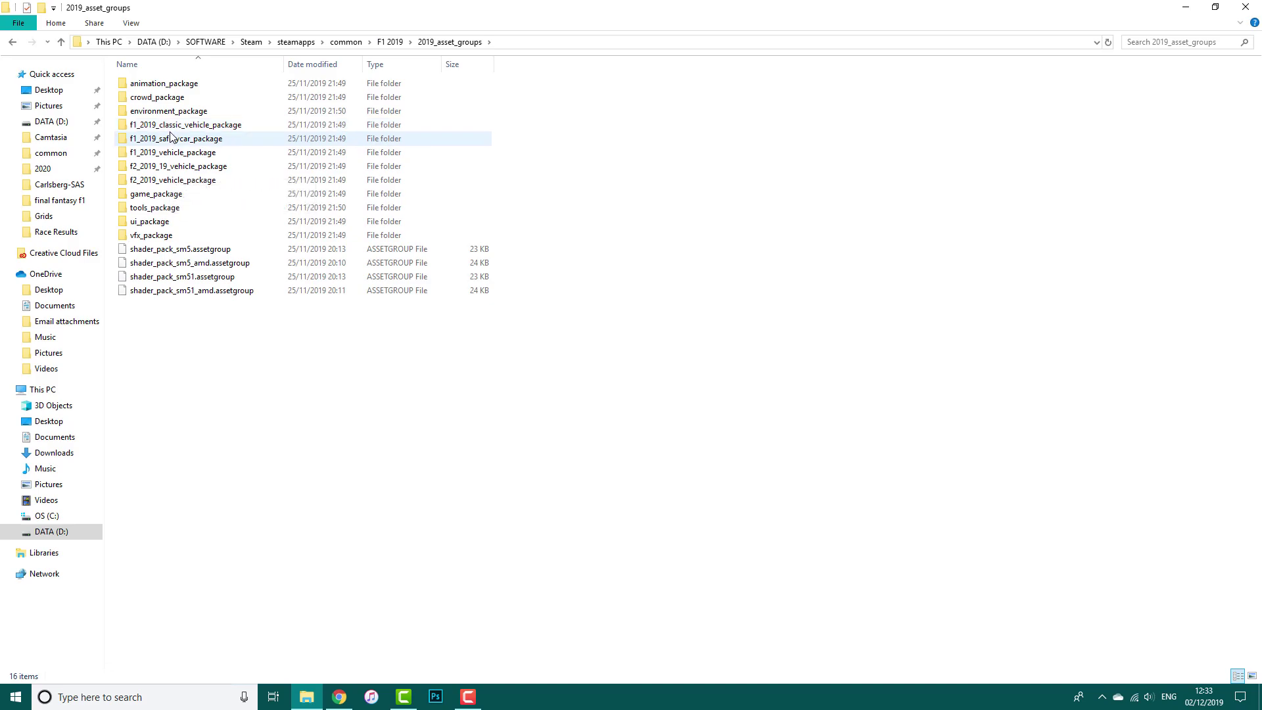
pyautogui.moveTo(176, 174)
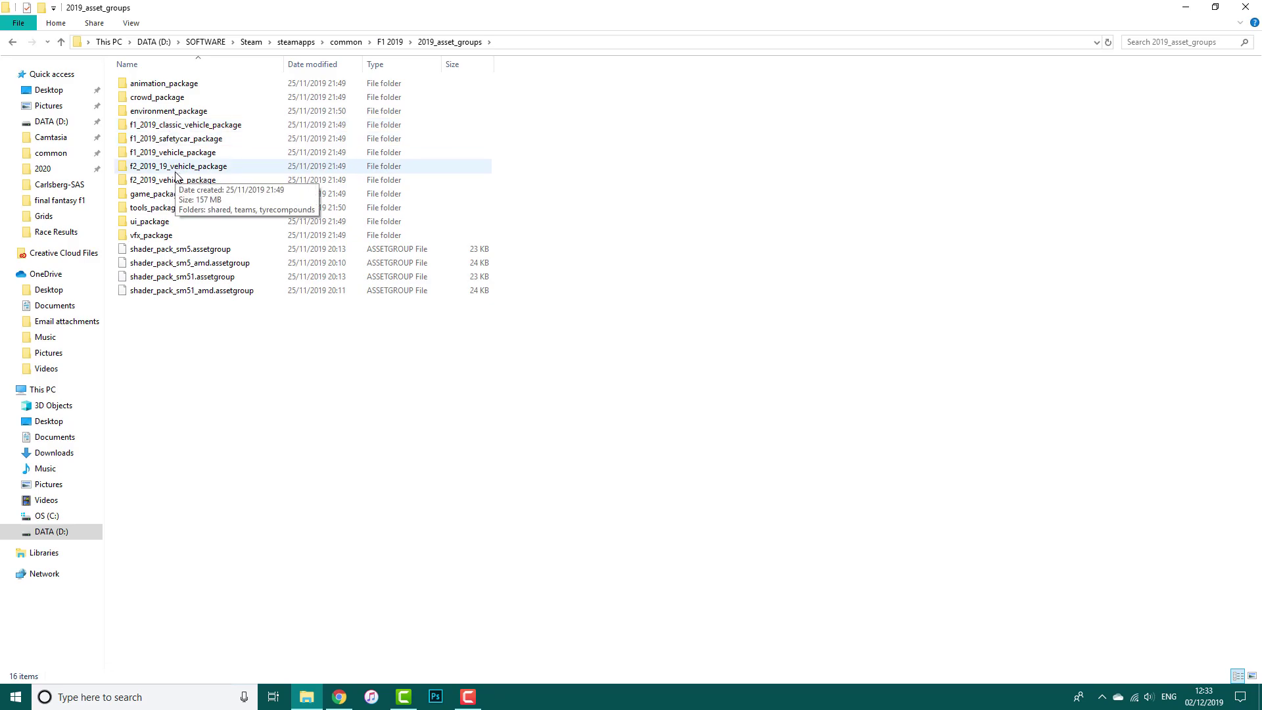
pyautogui.click(242, 125)
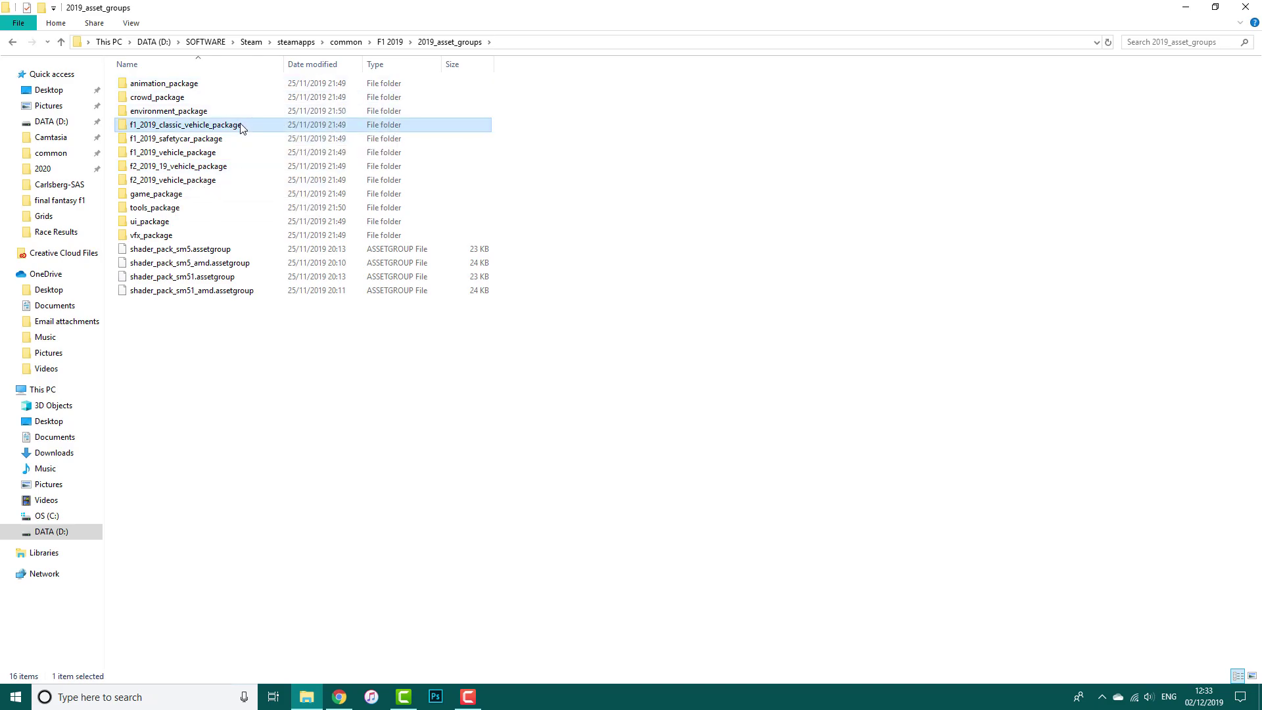
pyautogui.click(205, 144)
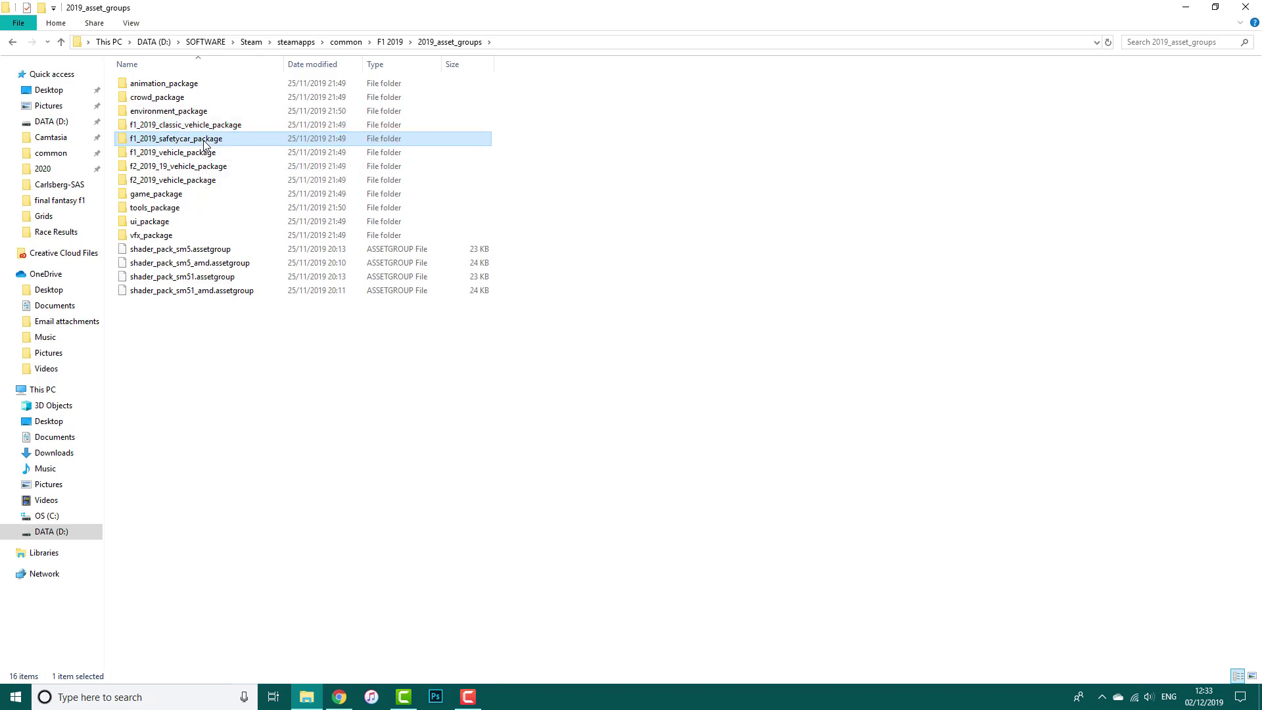
pyautogui.click(200, 154)
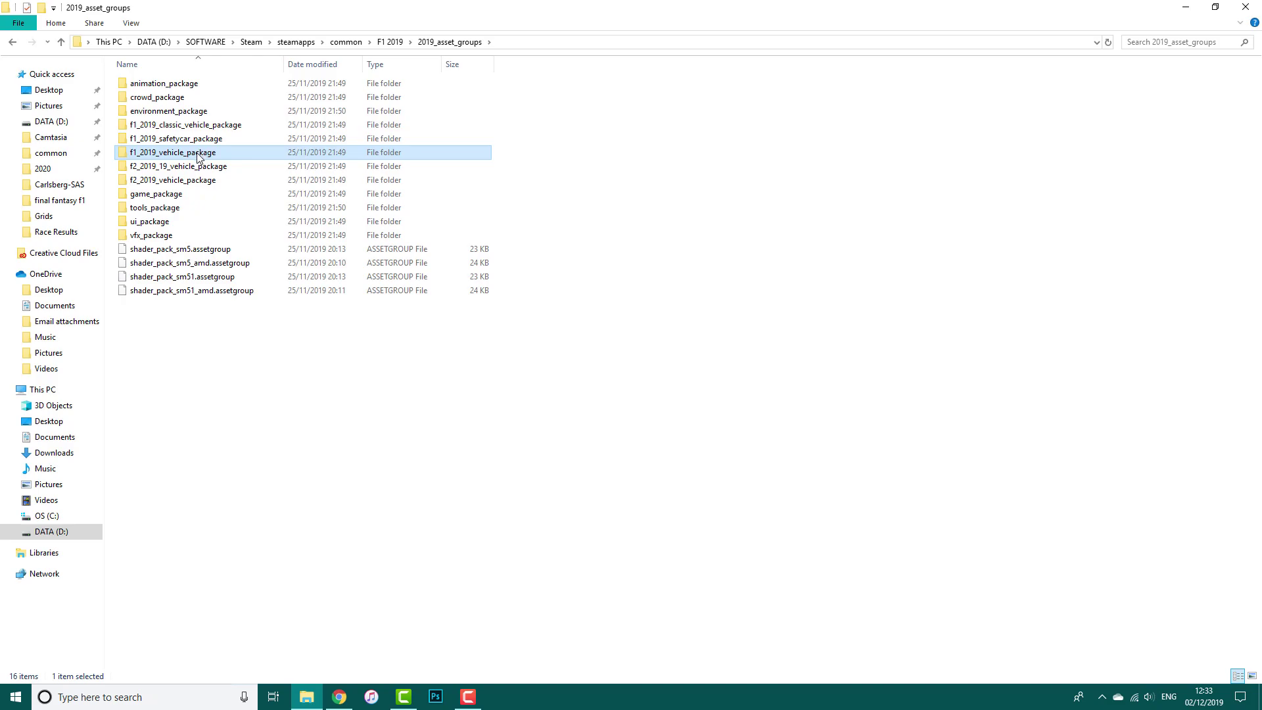
pyautogui.click(178, 180)
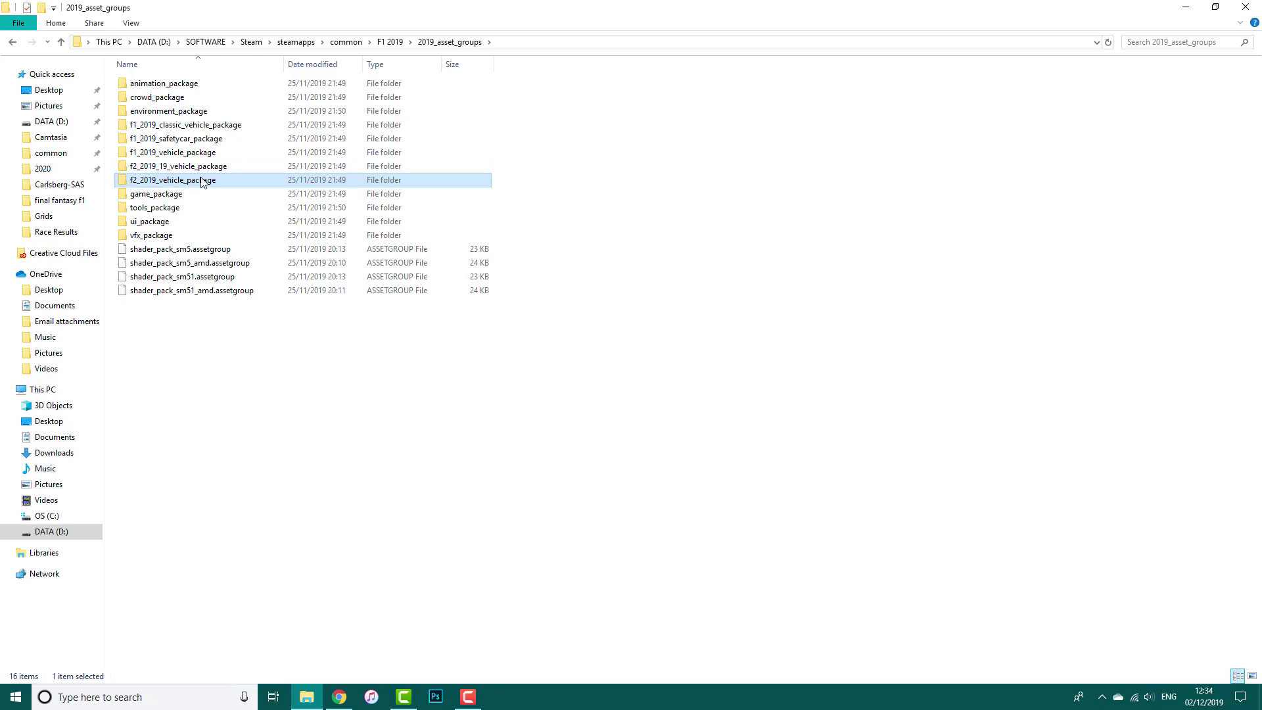
# Open f1_2019_vehicle_package > teams > mclaren > wep to reach the McLaren ERP file
pyautogui.doubleClick(188, 153)
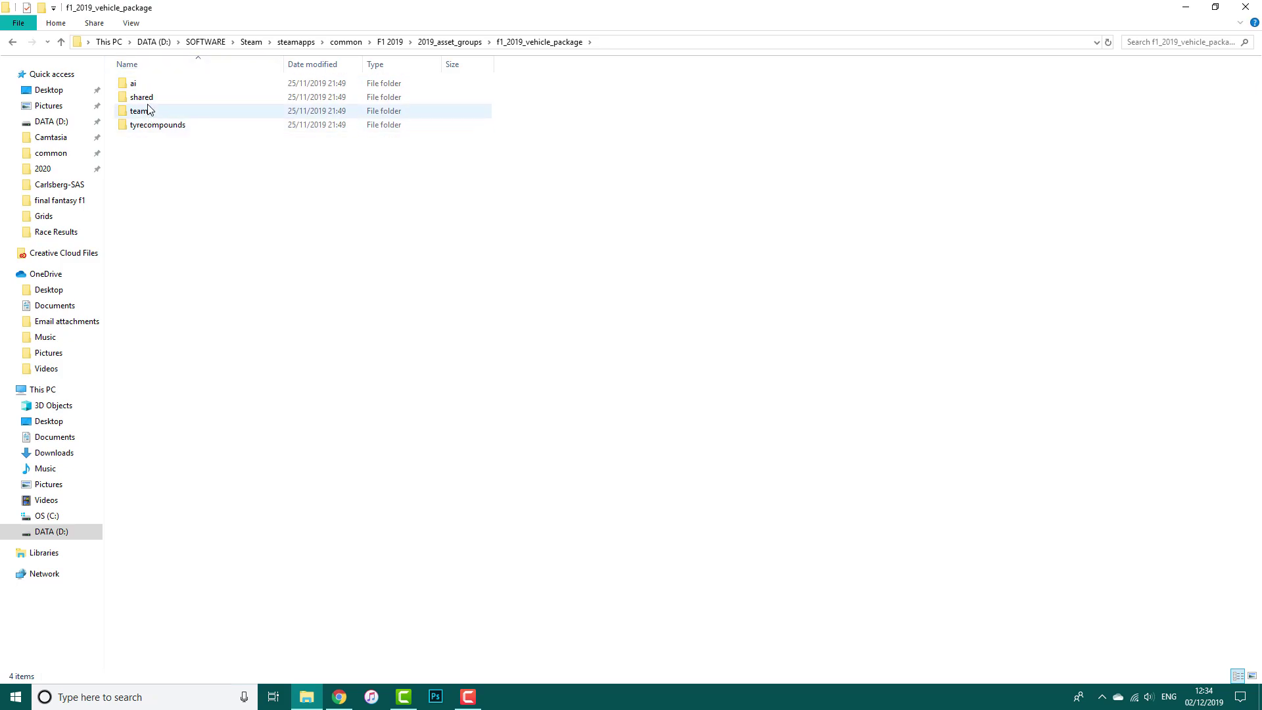
pyautogui.doubleClick(141, 110)
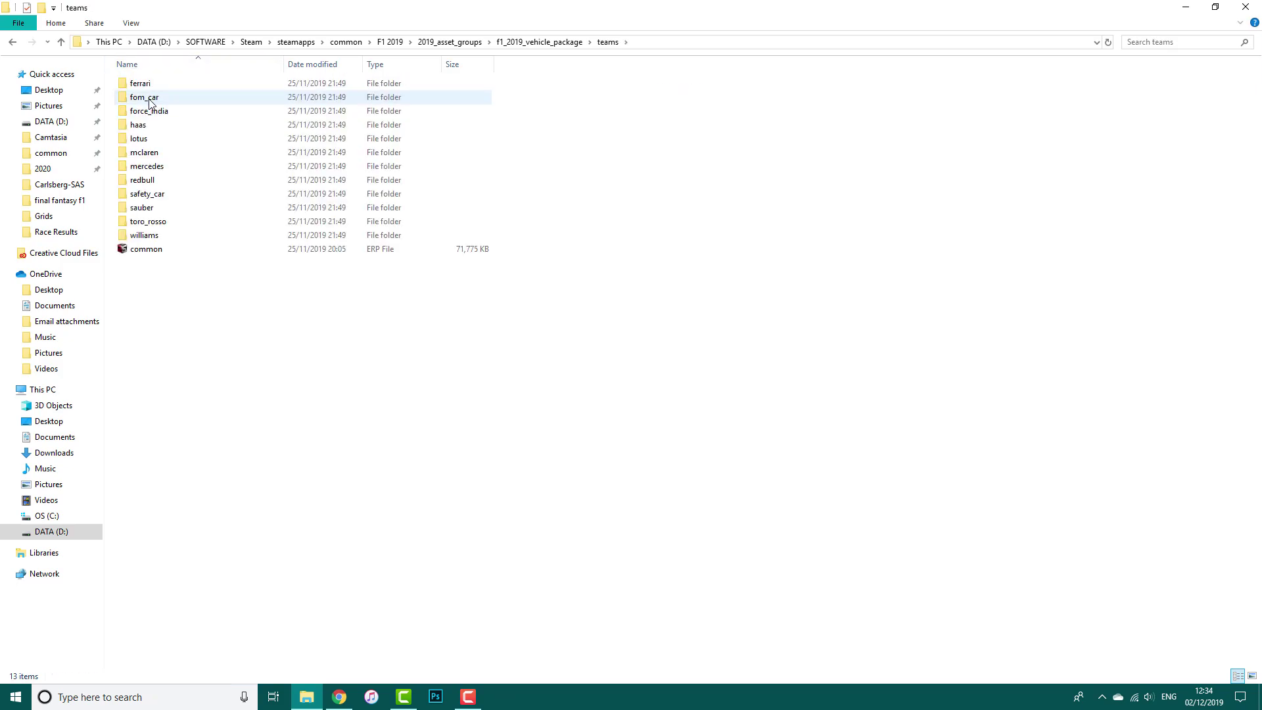
pyautogui.doubleClick(144, 153)
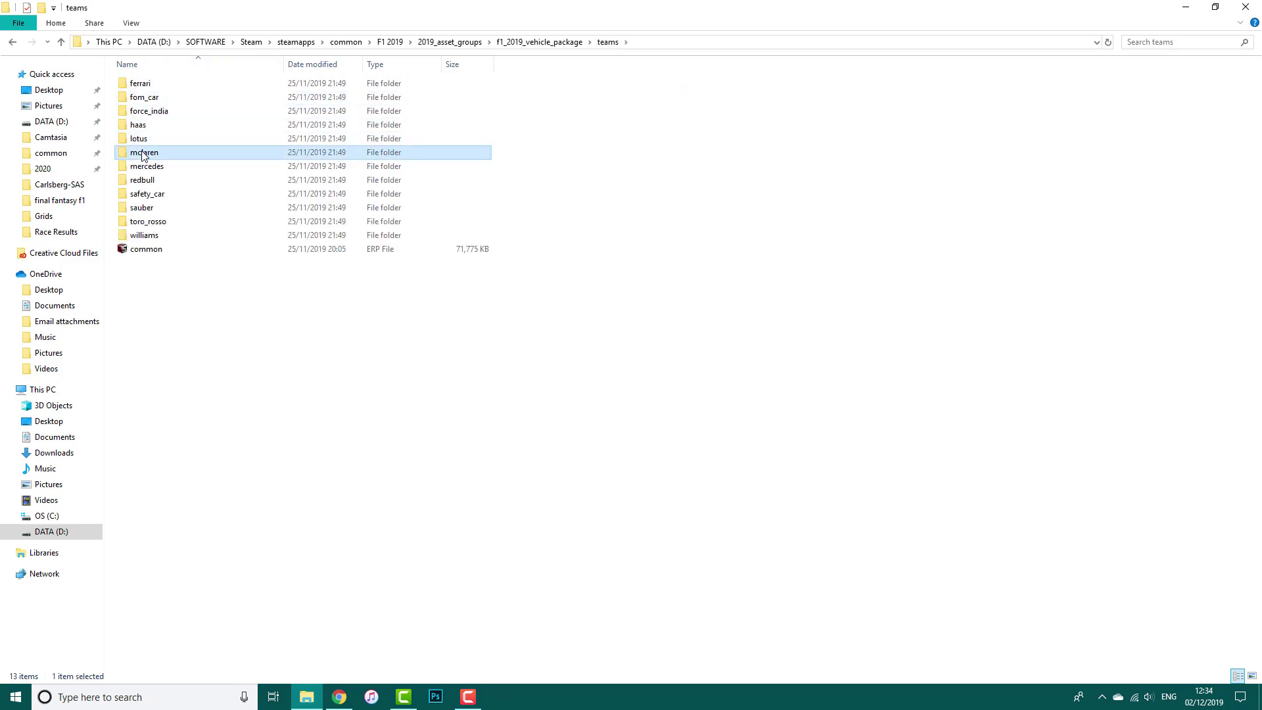
pyautogui.doubleClick(152, 86)
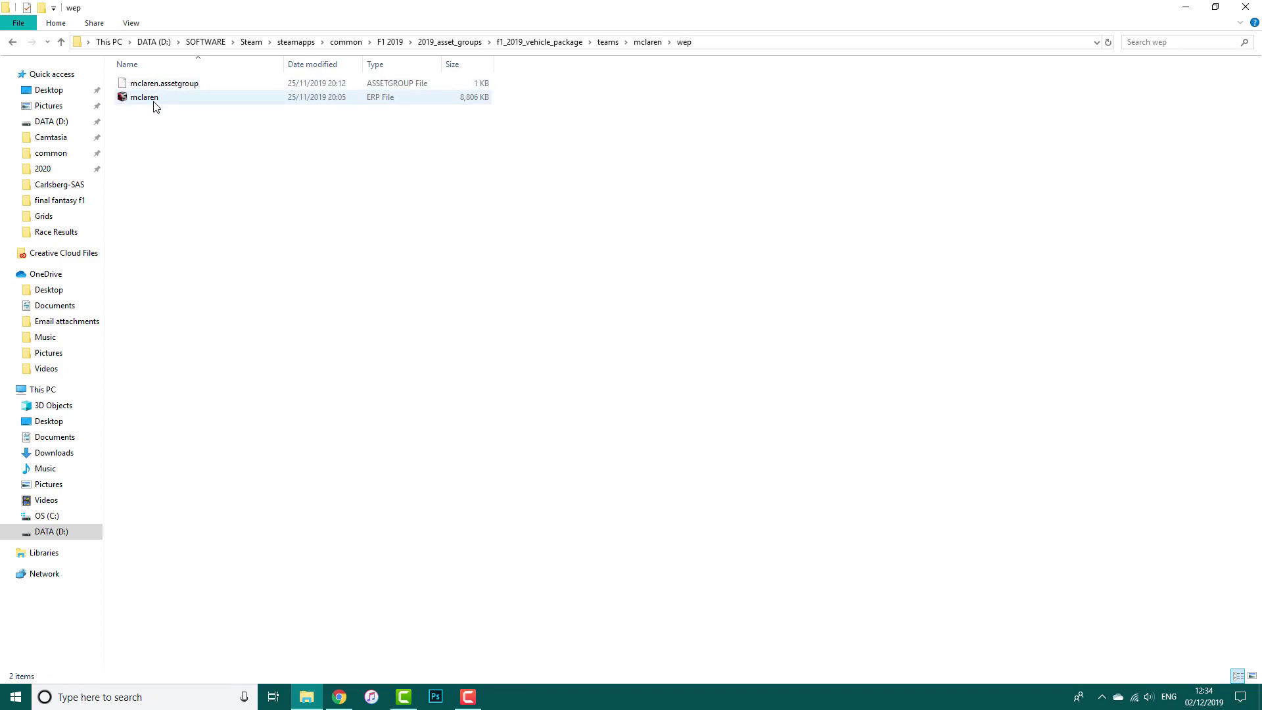
# Open the mclaren ERP file from the wep folder in Ego ERP Archiver
pyautogui.click(154, 105)
pyautogui.doubleClick(154, 105)
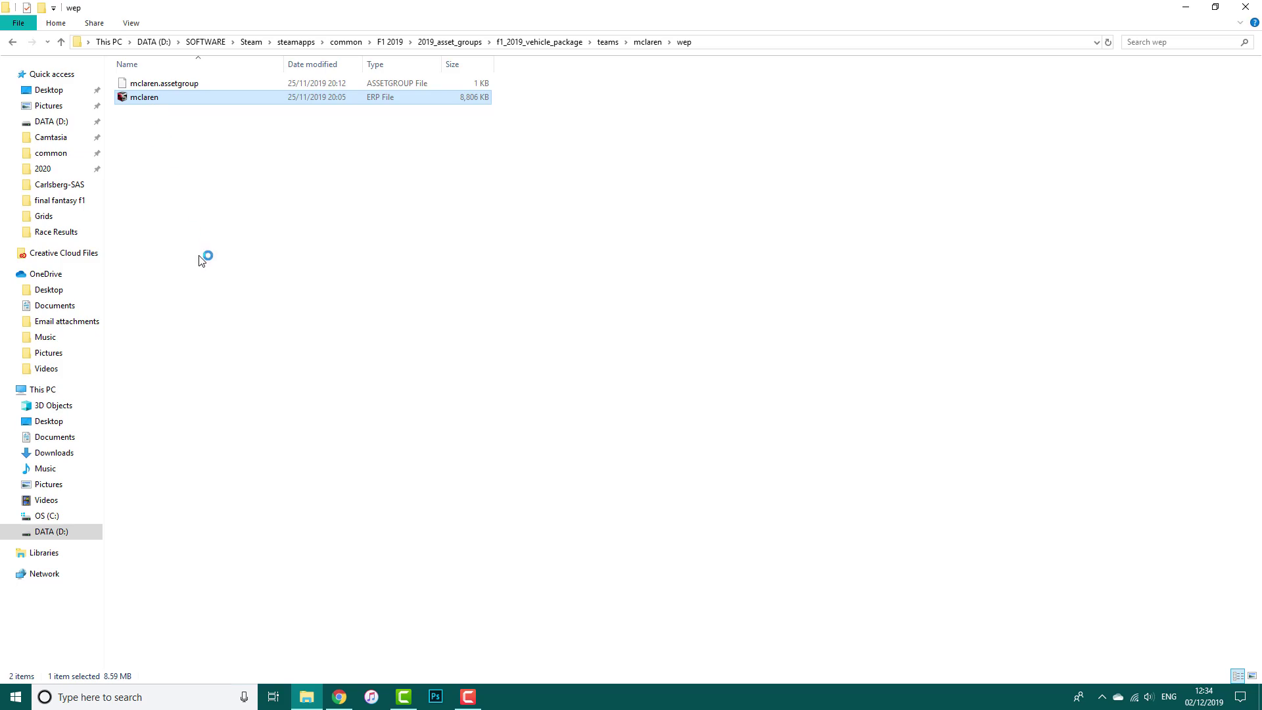
# Look through the full list of programs offered for opening the mclaren ERP file and dismiss the chooser
pyautogui.rightClick(144, 97)
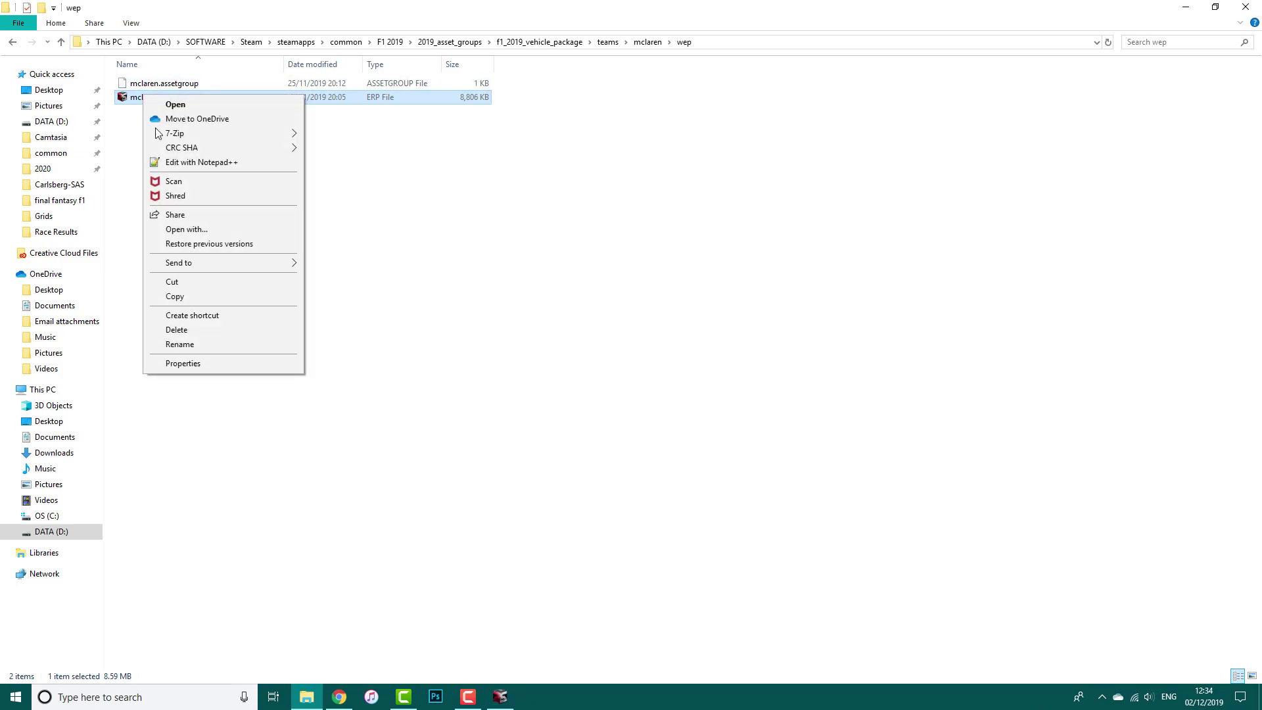
pyautogui.click(184, 229)
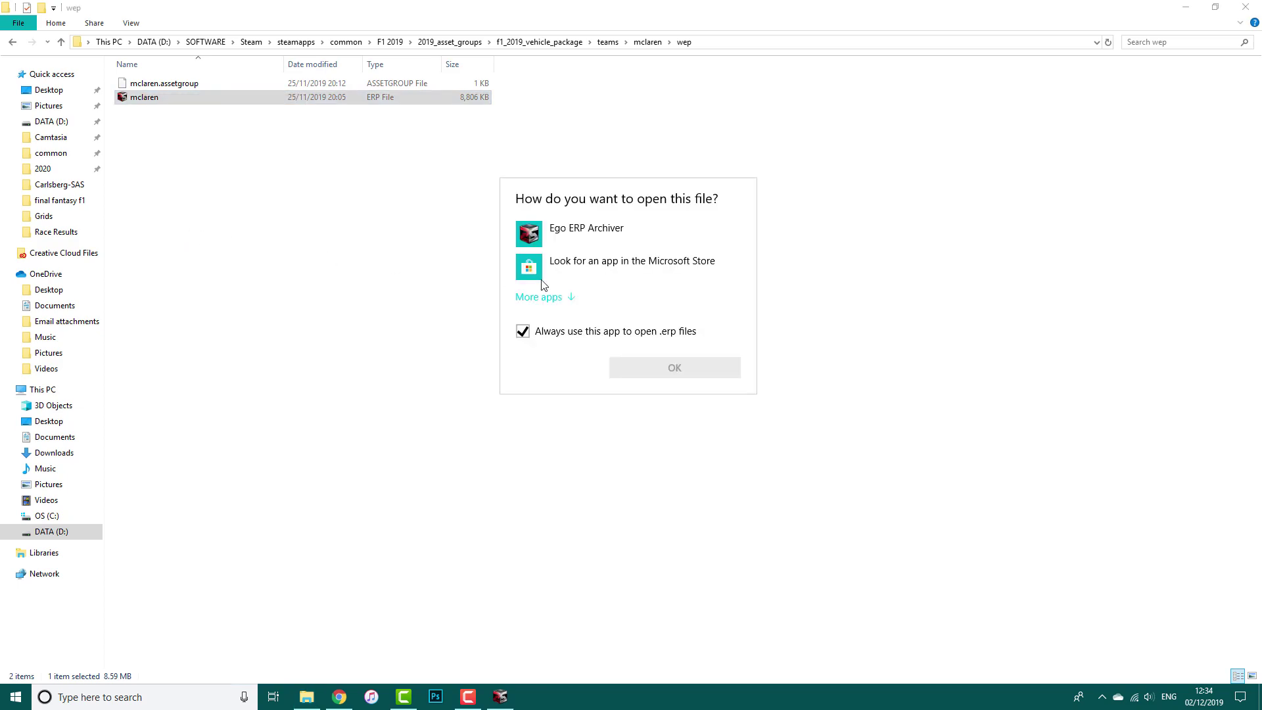
pyautogui.click(551, 297)
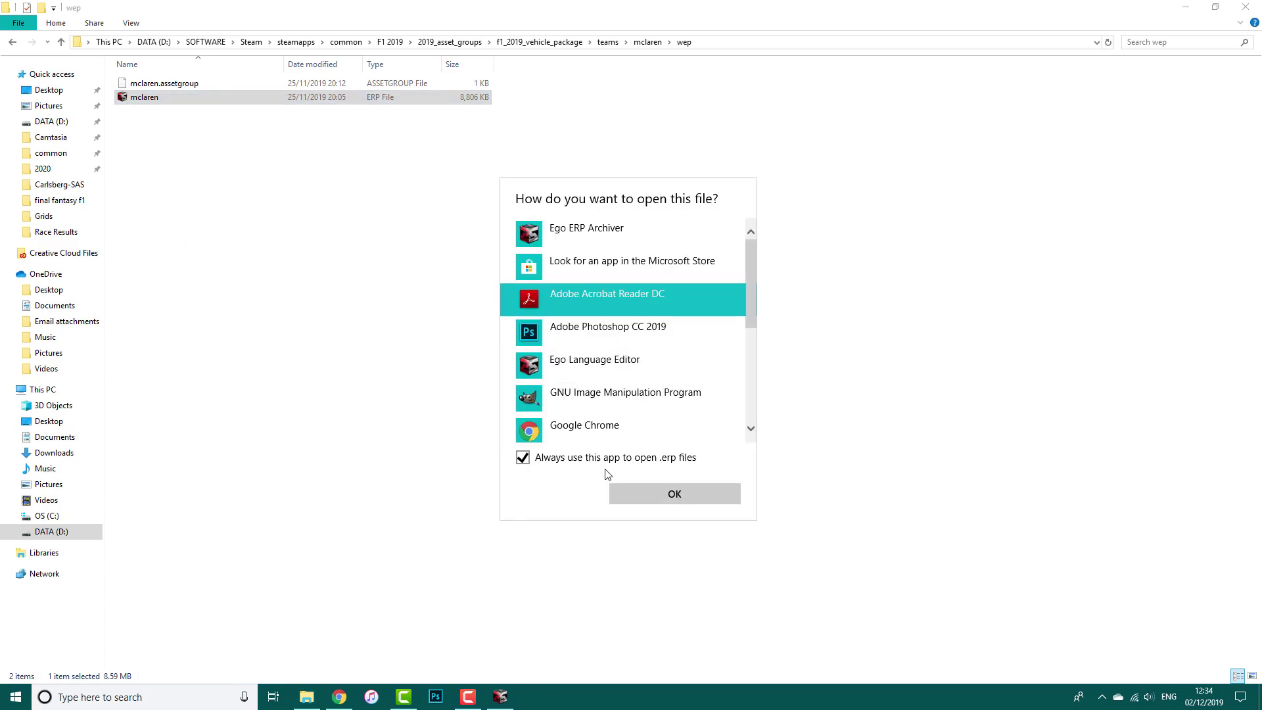
pyautogui.scroll(-5, 661, 402)
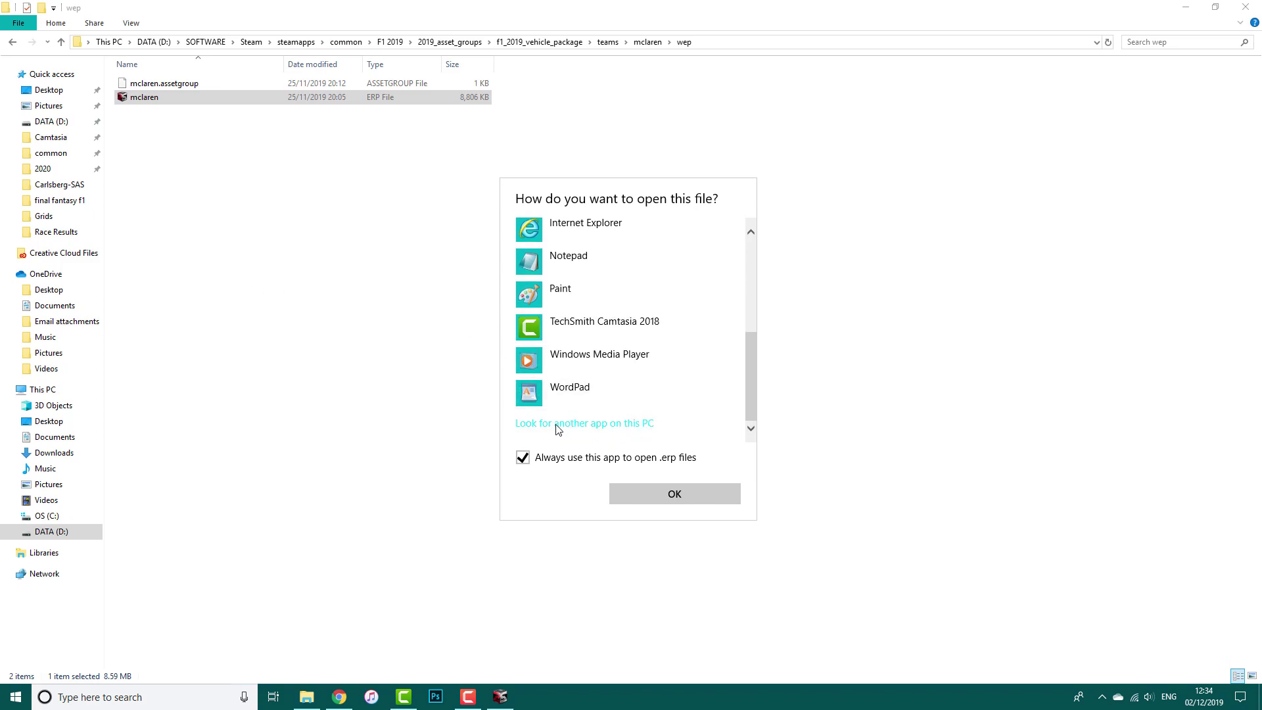
pyautogui.click(815, 303)
# Switch to Ego ERP Archiver, maximize its window and display the mclaren-carmodel.layer pkg file
pyautogui.click(501, 697)
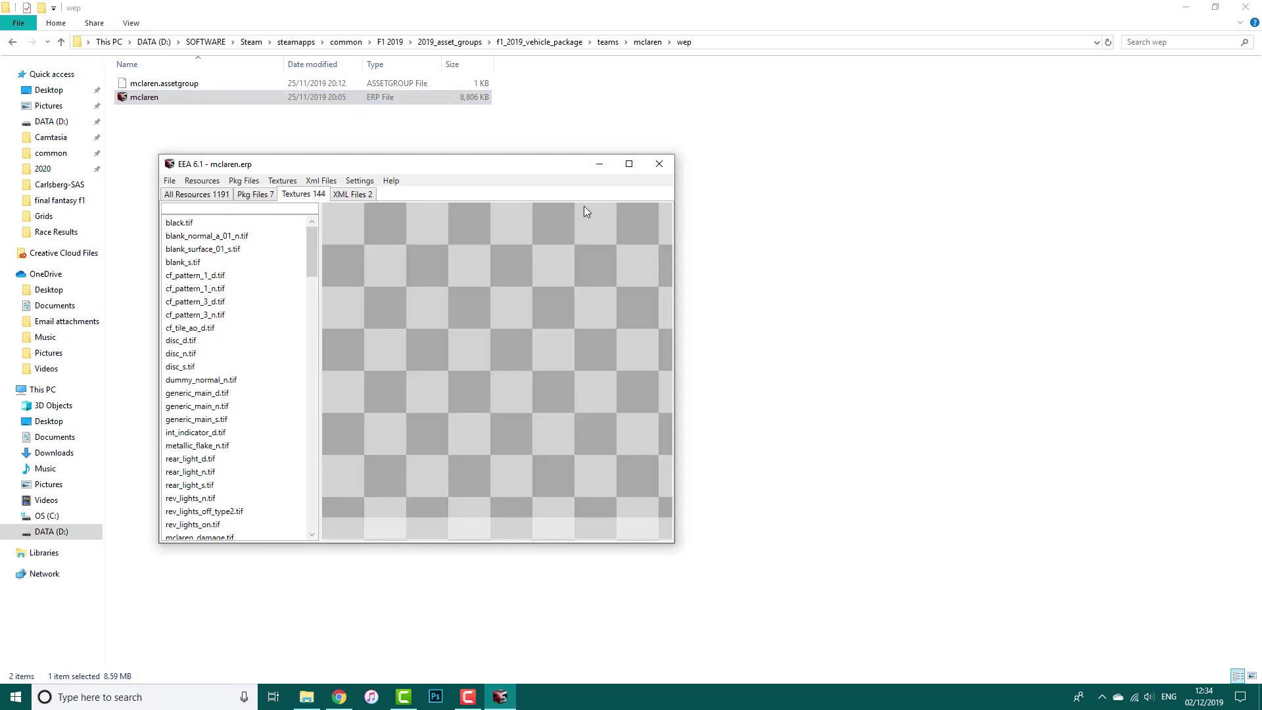
pyautogui.click(629, 164)
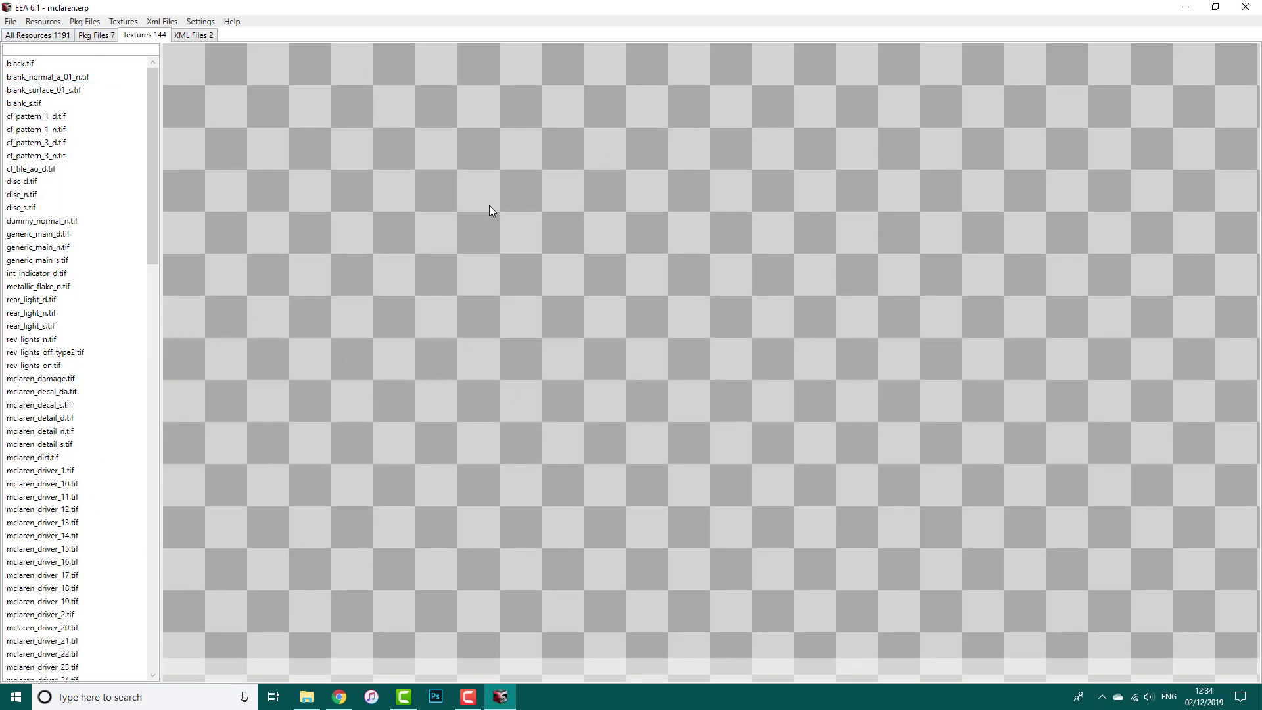
pyautogui.click(81, 38)
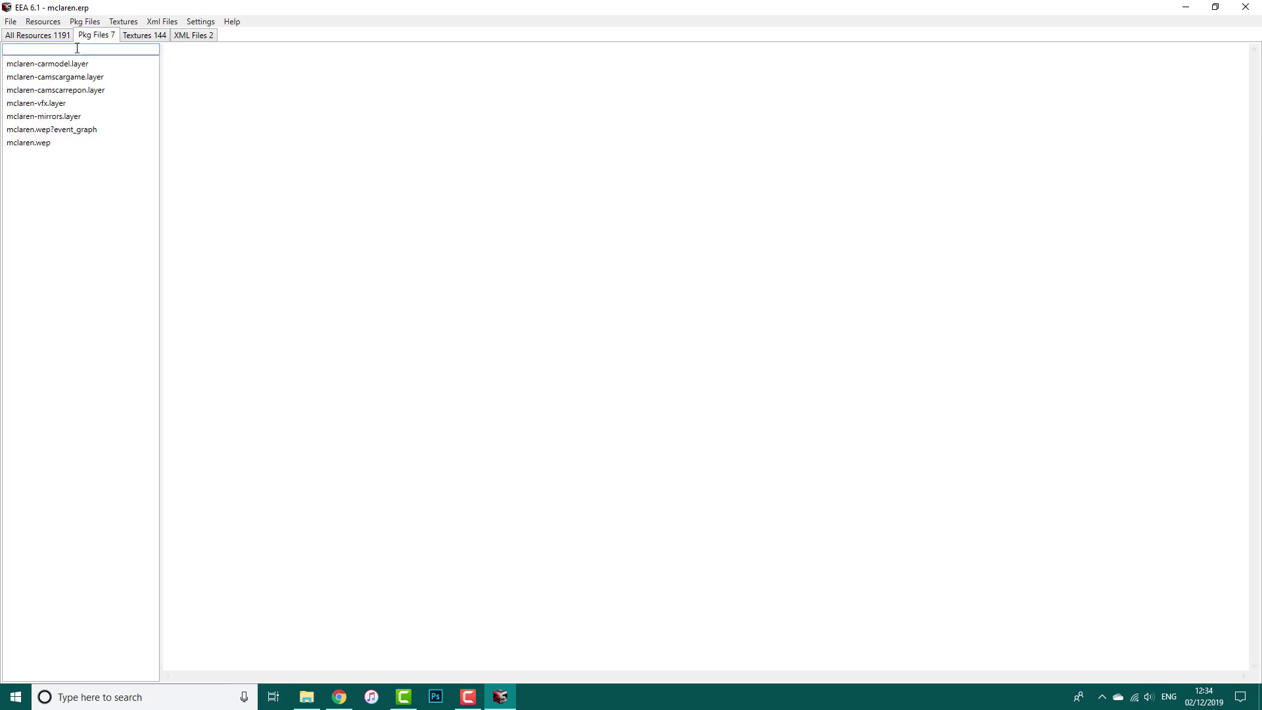
pyautogui.click(70, 64)
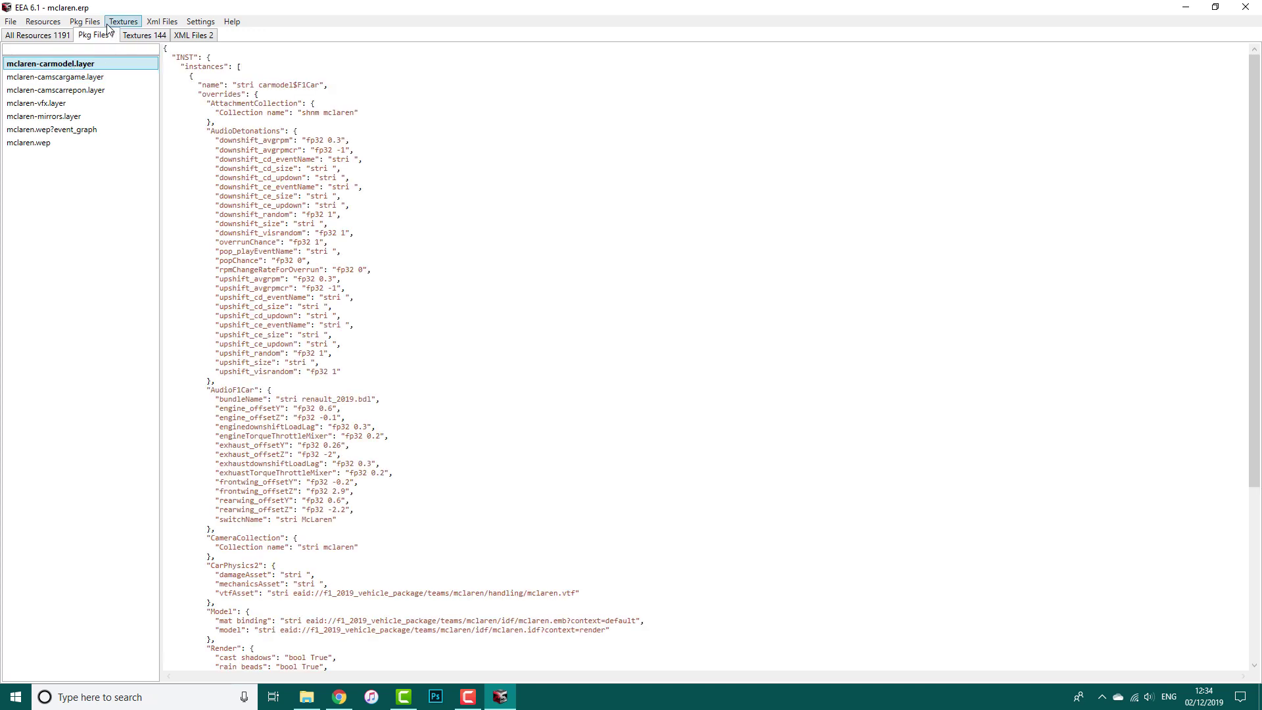
# Import mclaren-carmodel.layer.json from the 2020 > PKG folder into the selected pkg file
pyautogui.click(84, 22)
pyautogui.click(104, 51)
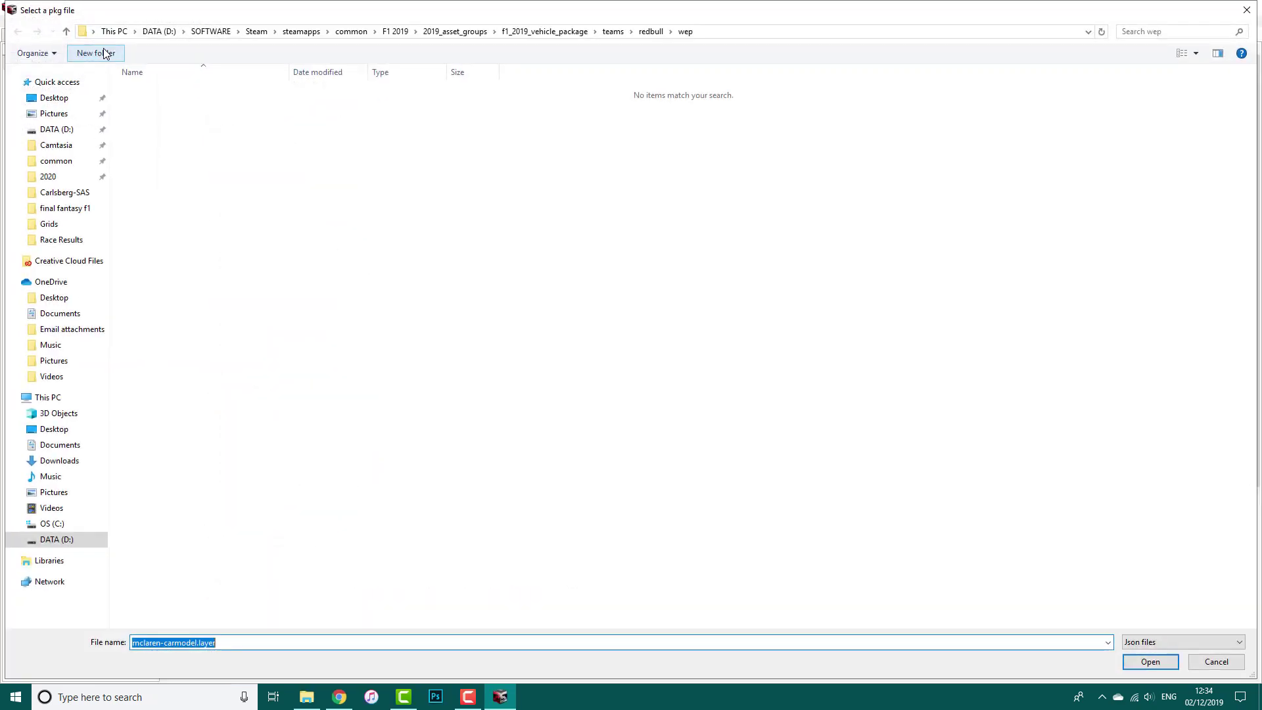
pyautogui.click(58, 178)
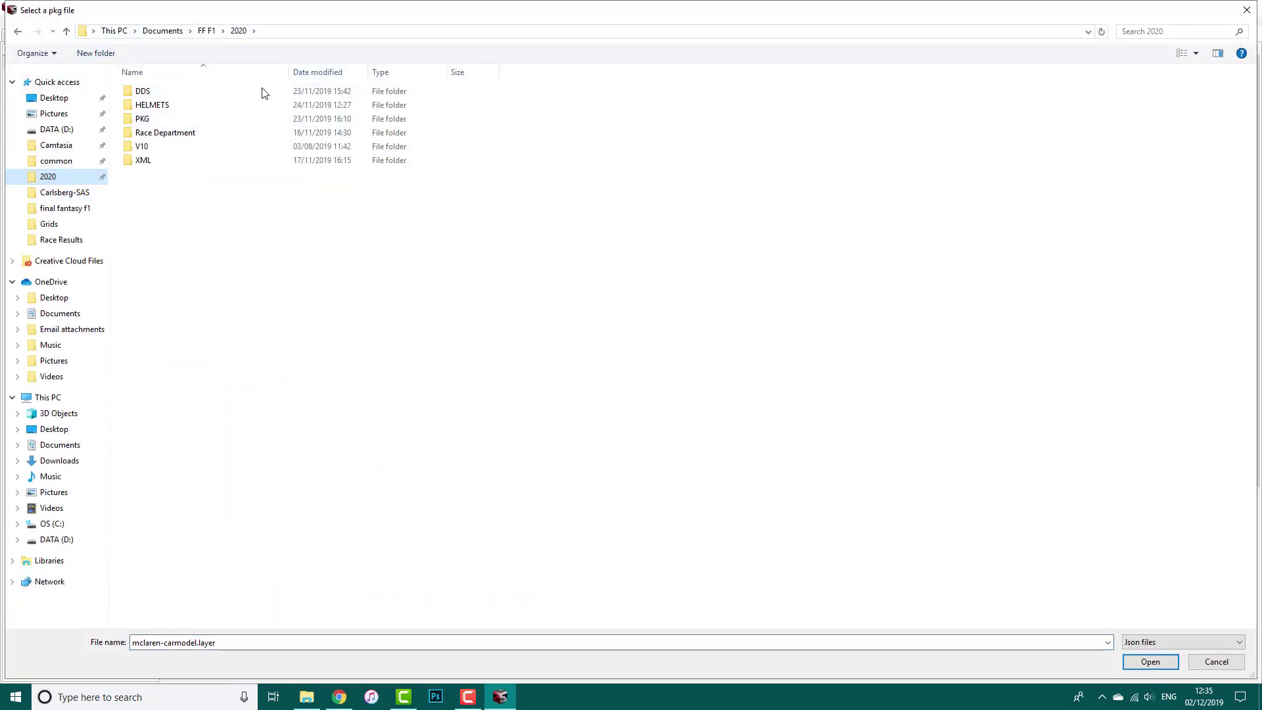
pyautogui.doubleClick(143, 119)
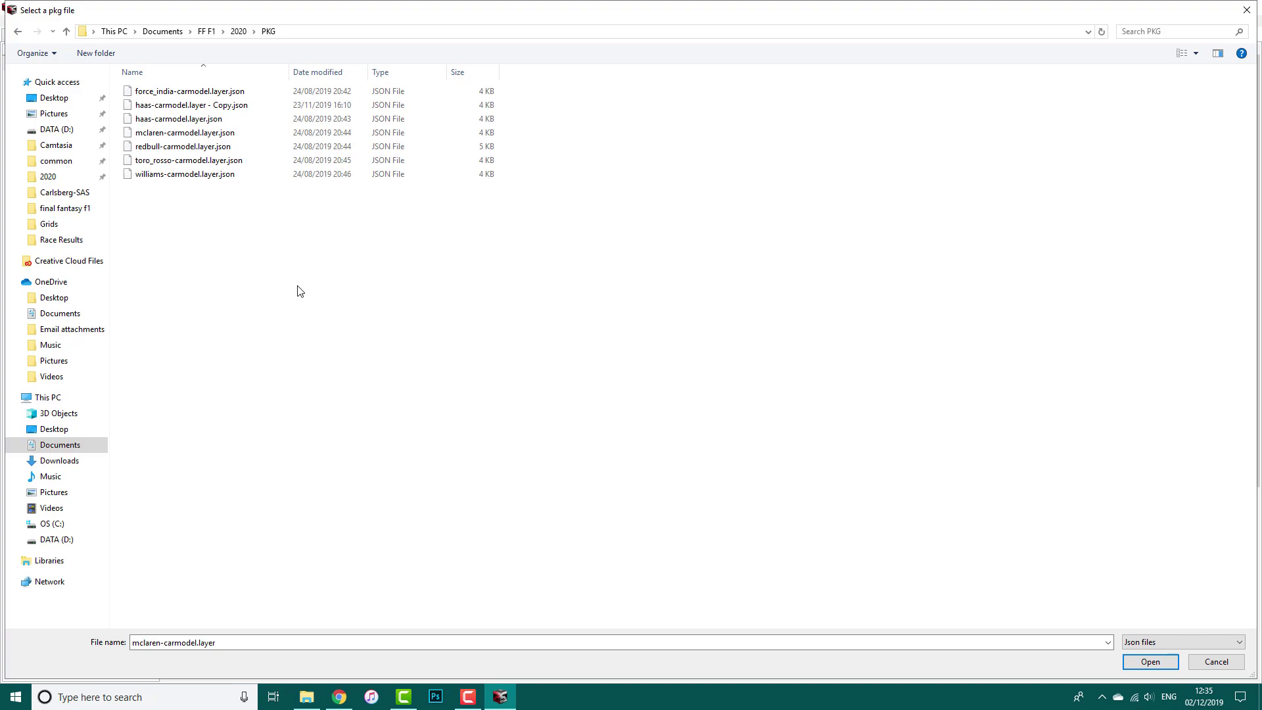
pyautogui.click(167, 137)
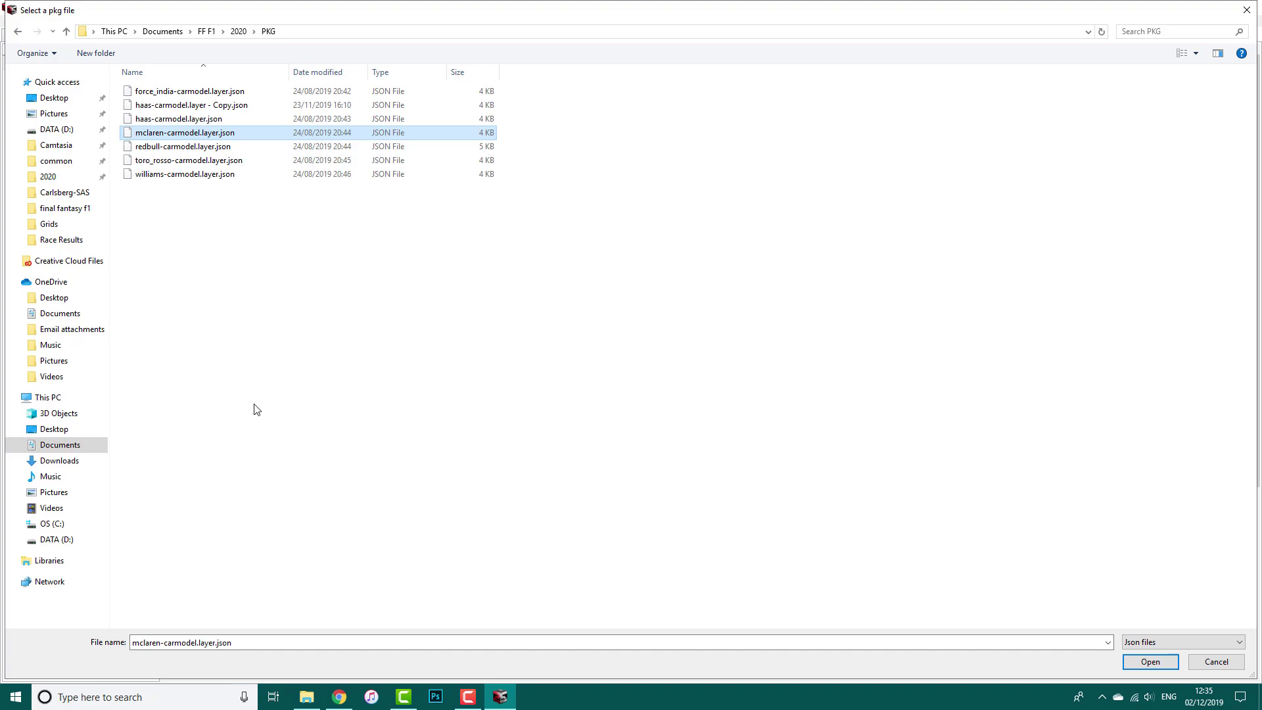
pyautogui.click(1151, 661)
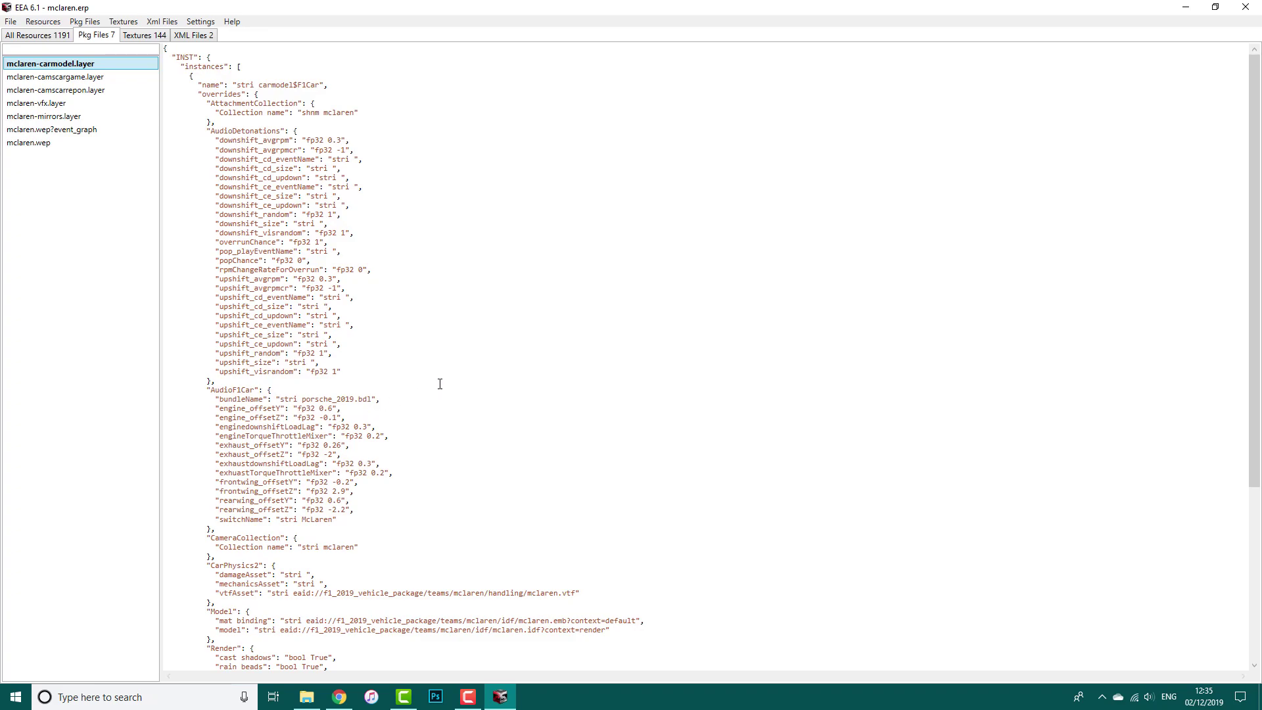
# Import the replacement DDS for the mclaren_decal_da.tif texture from the 2020 > DDS > McLaren folder
pyautogui.click(143, 37)
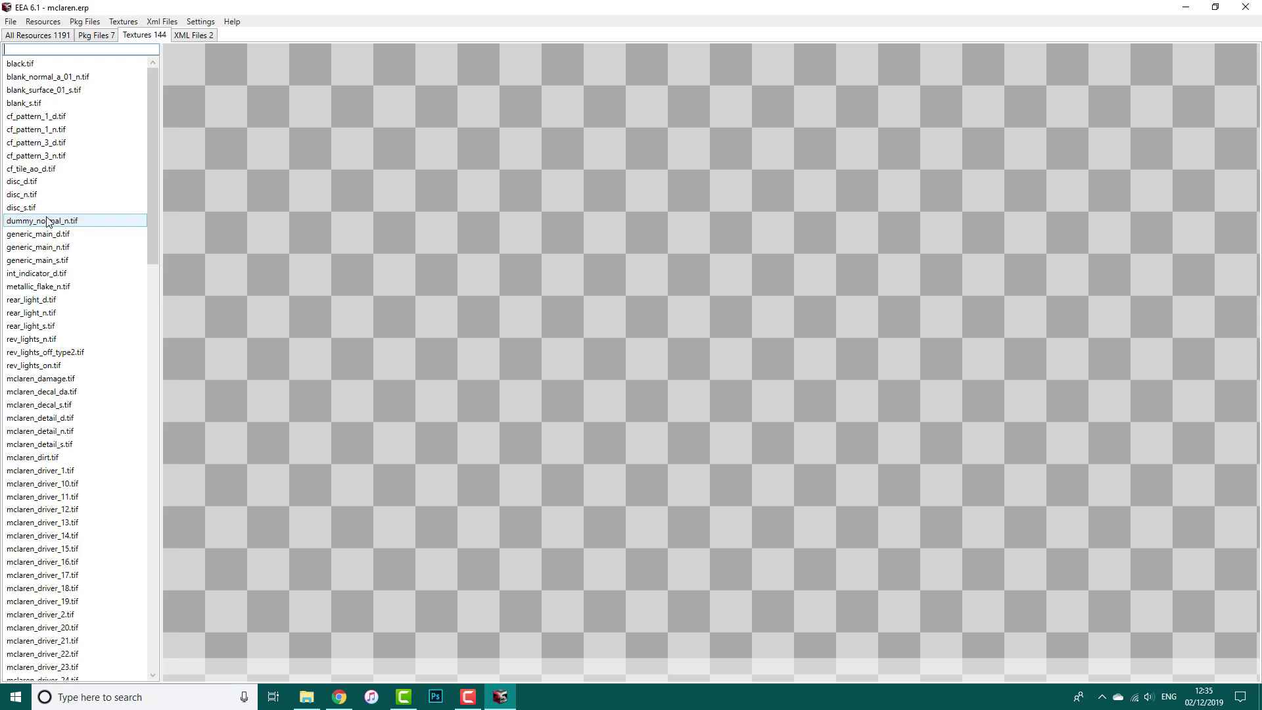
pyautogui.click(86, 395)
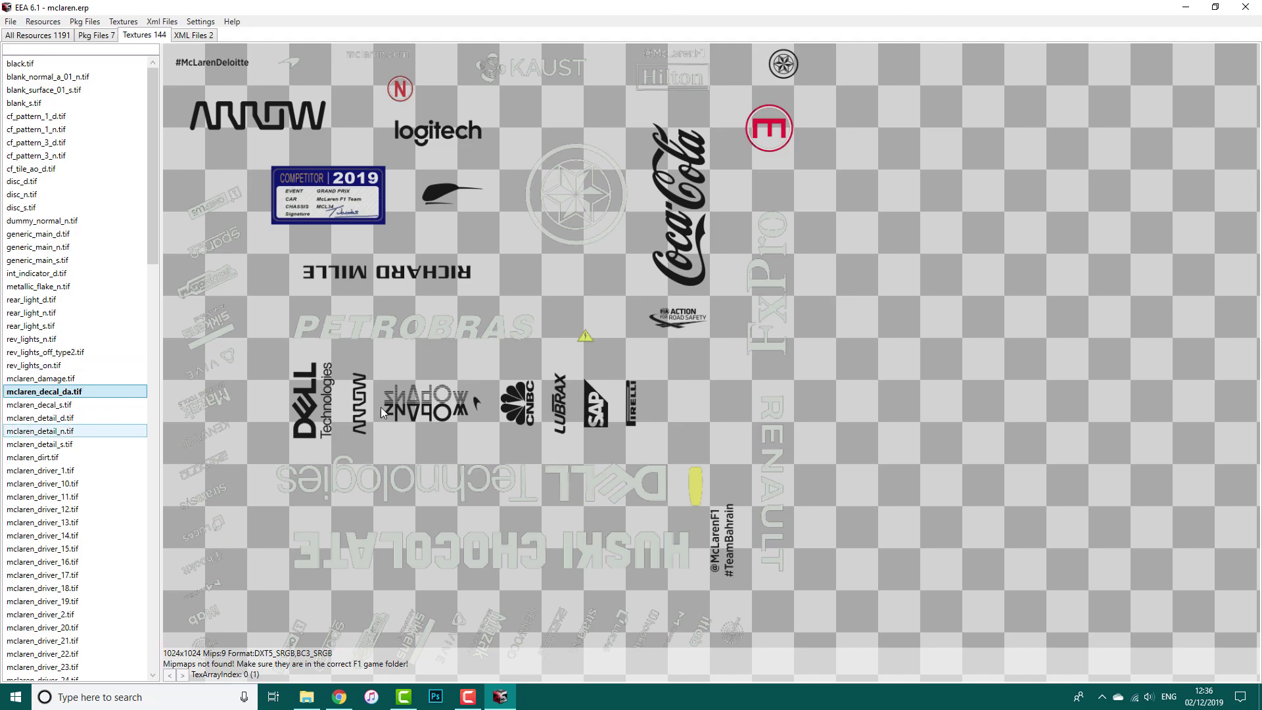
pyautogui.click(112, 22)
pyautogui.click(131, 50)
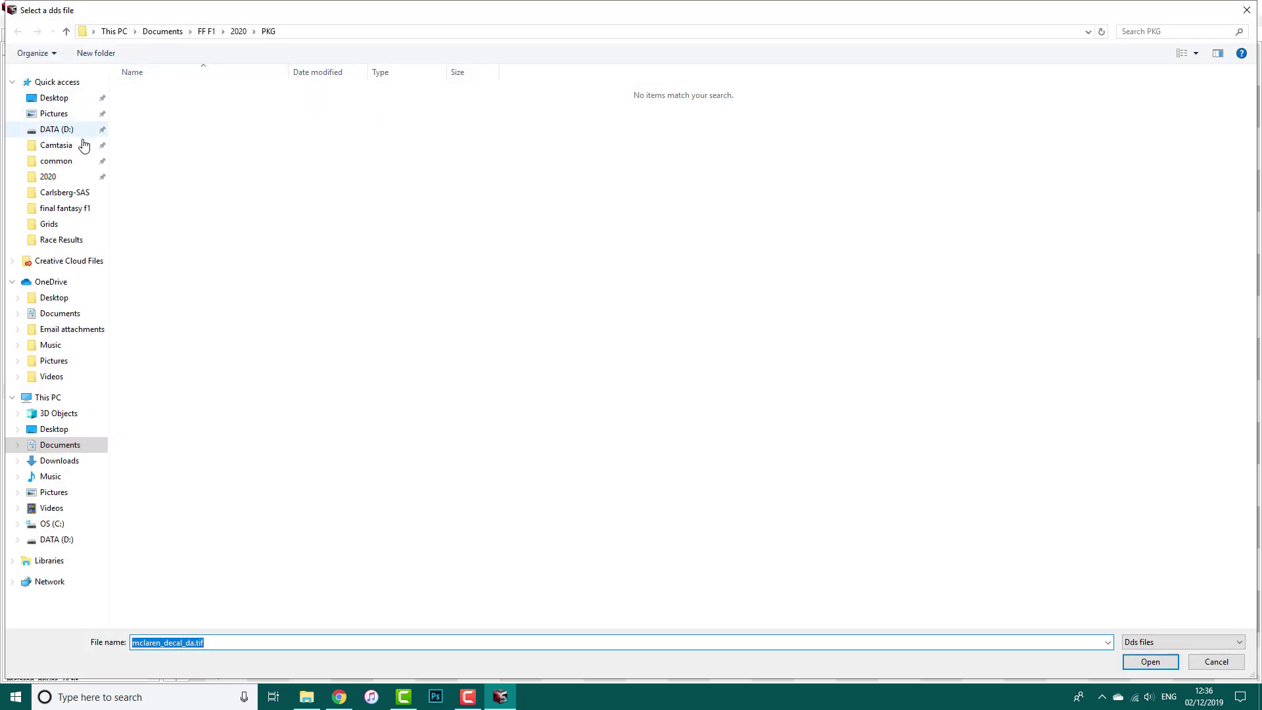
pyautogui.click(62, 178)
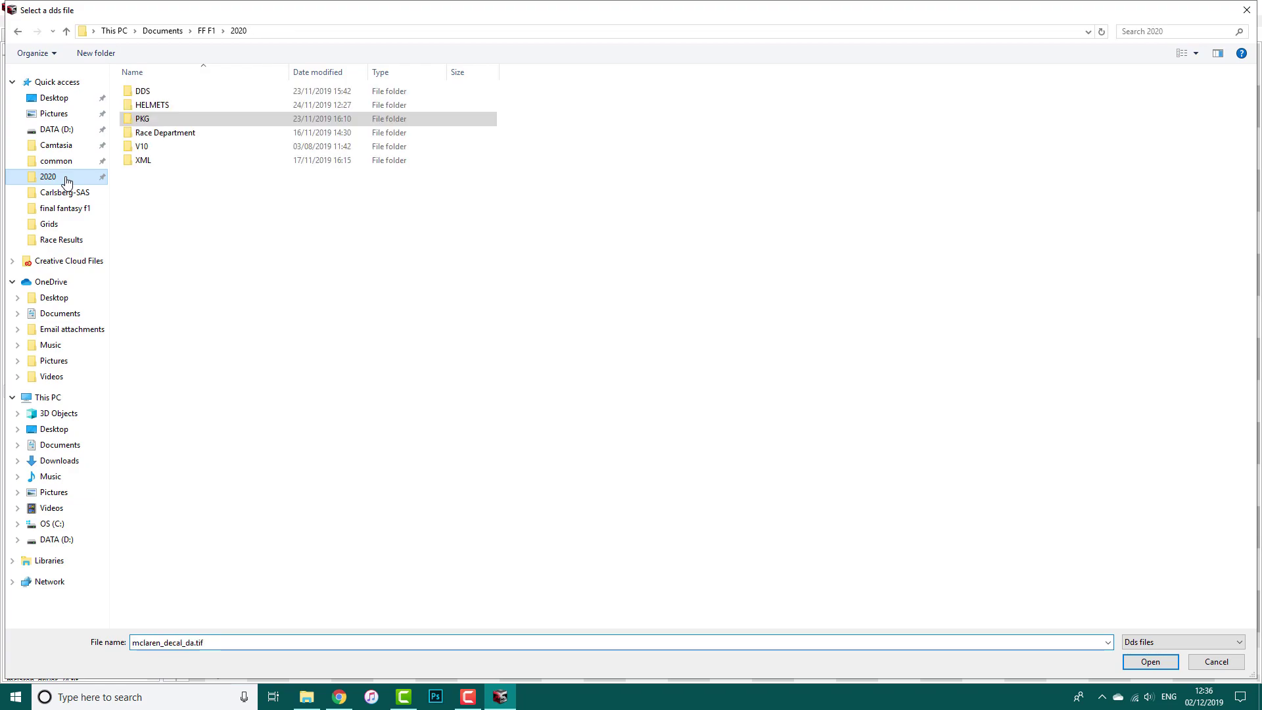
pyautogui.doubleClick(141, 94)
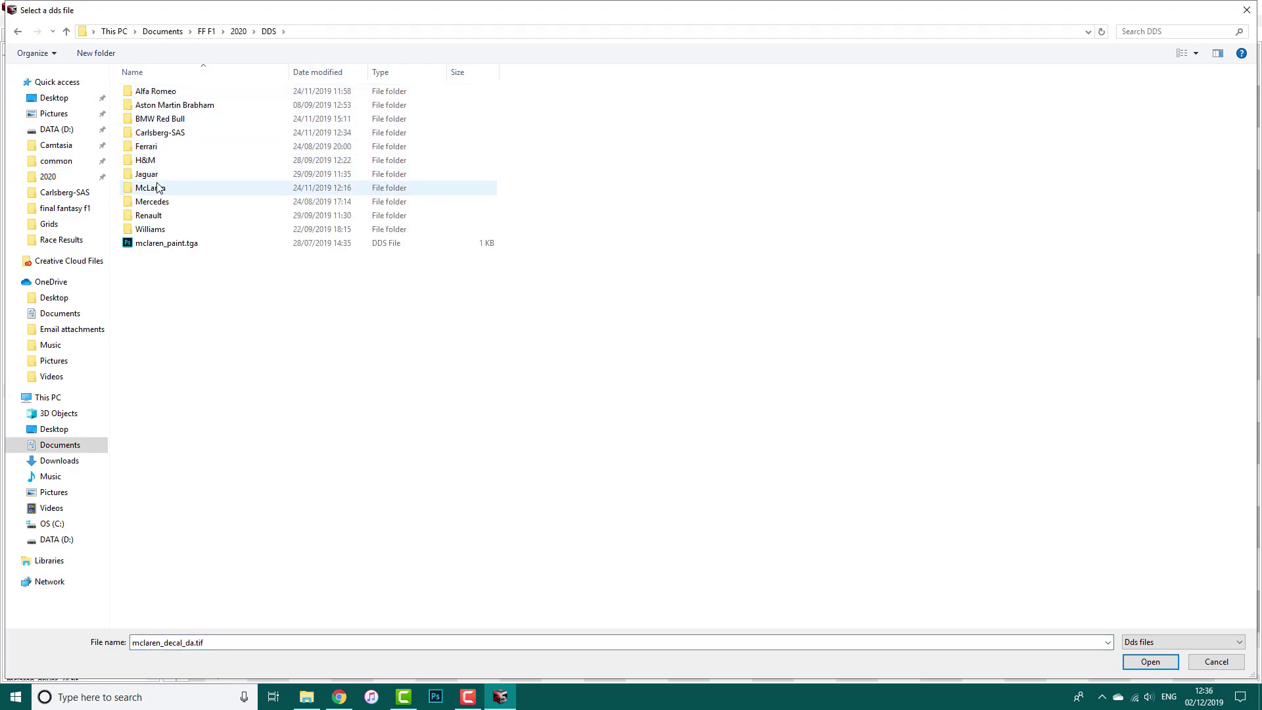
pyautogui.doubleClick(158, 188)
pyautogui.click(246, 112)
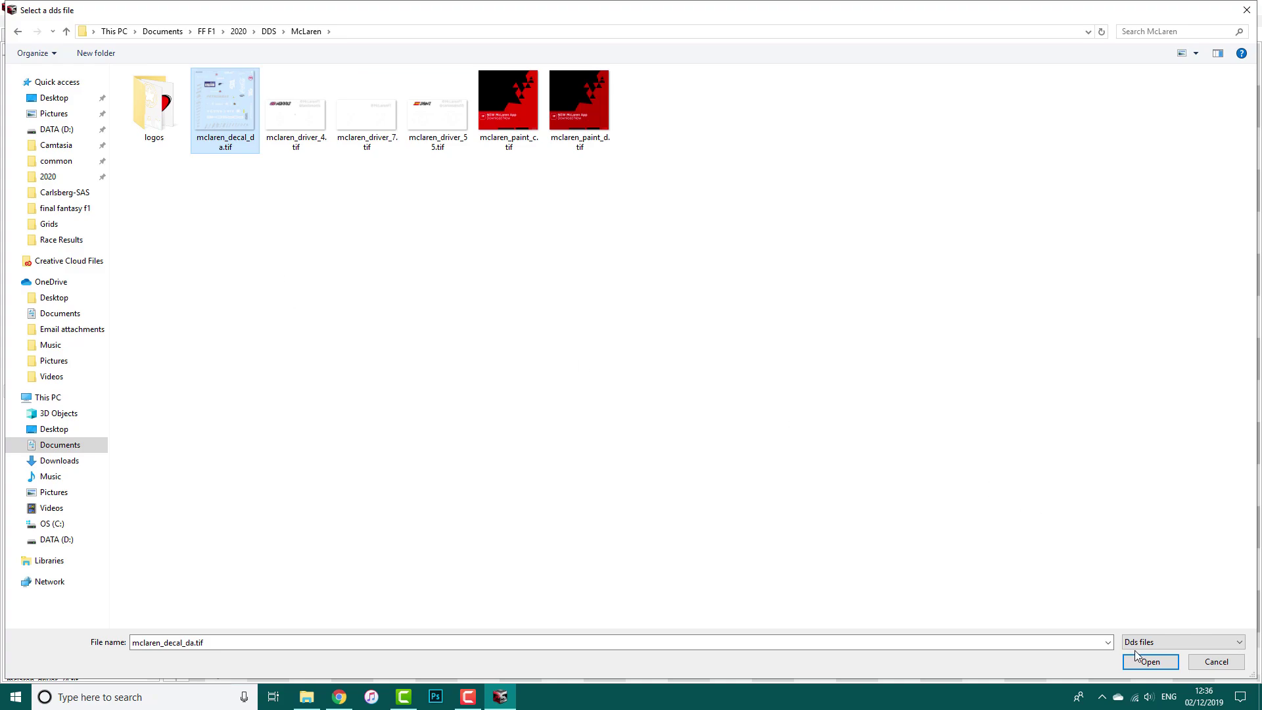
pyautogui.click(1173, 666)
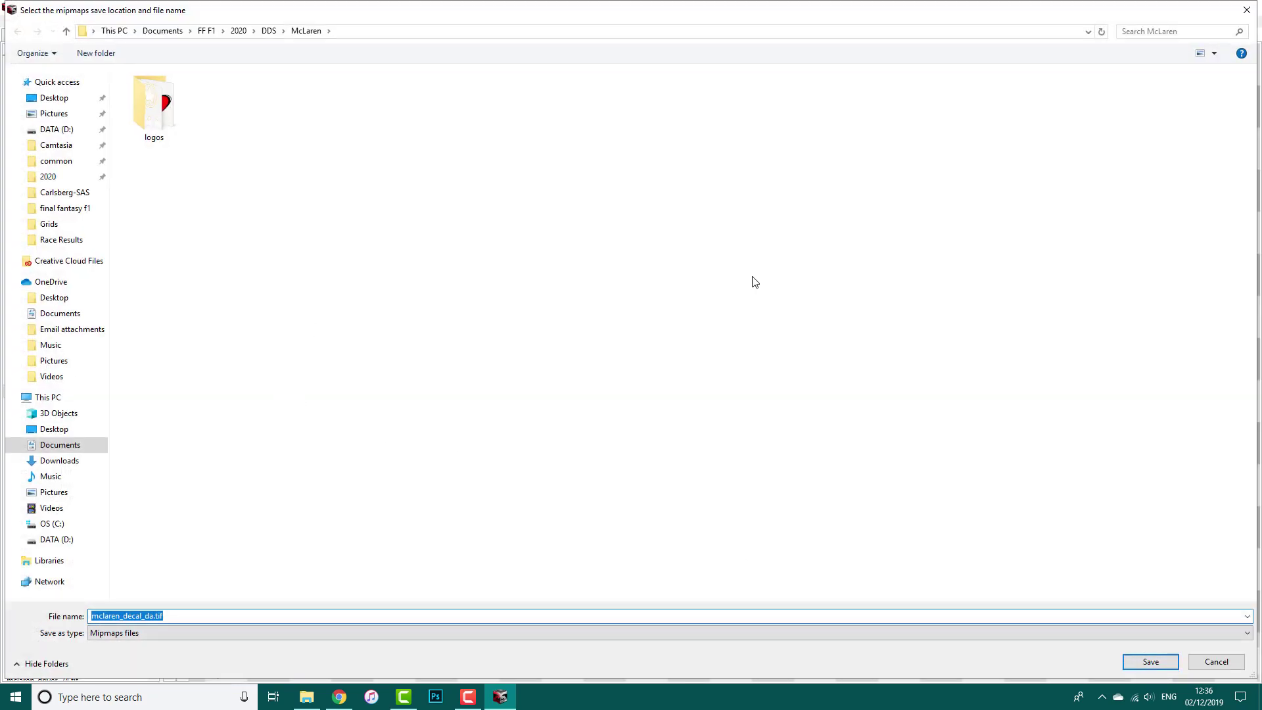
# Browse the mipmaps save location to common > F1 2019 > f1_2019_vehicle_package
pyautogui.click(56, 161)
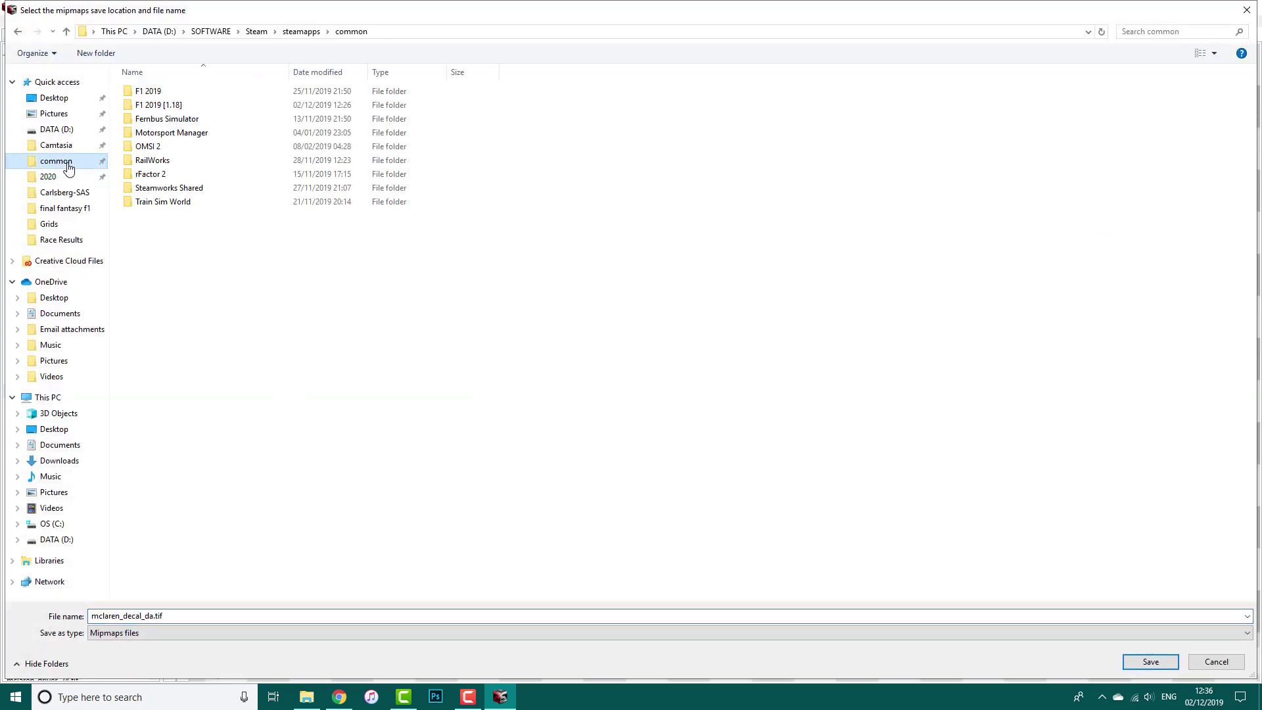
pyautogui.click(200, 98)
pyautogui.click(200, 97)
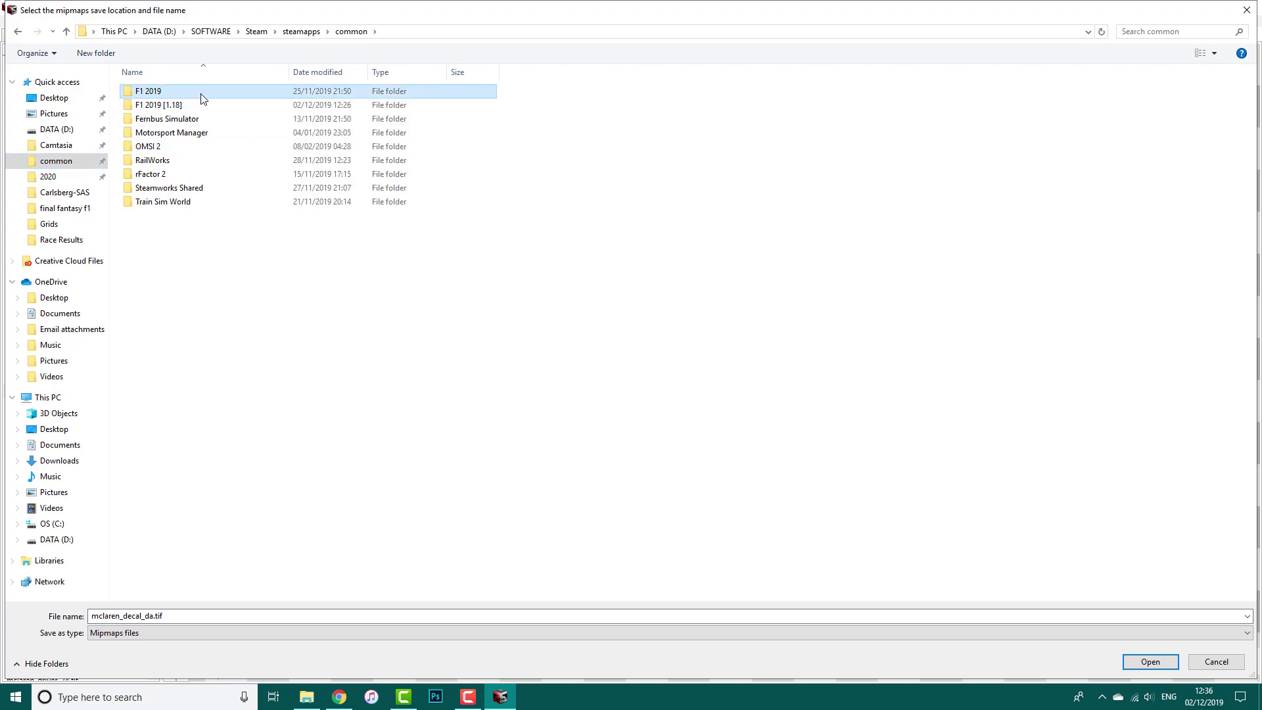
pyautogui.click(468, 705)
pyautogui.click(468, 705)
pyautogui.click(468, 705)
pyautogui.click(468, 706)
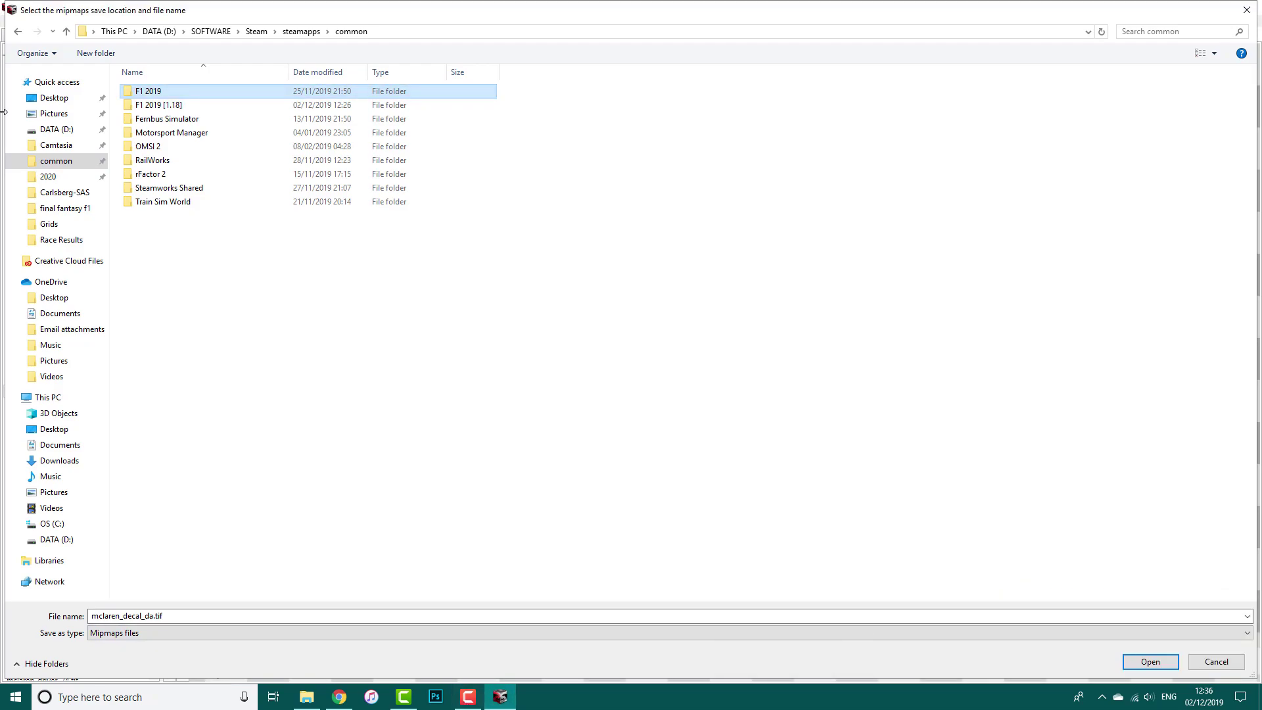
pyautogui.doubleClick(171, 93)
pyautogui.doubleClick(184, 215)
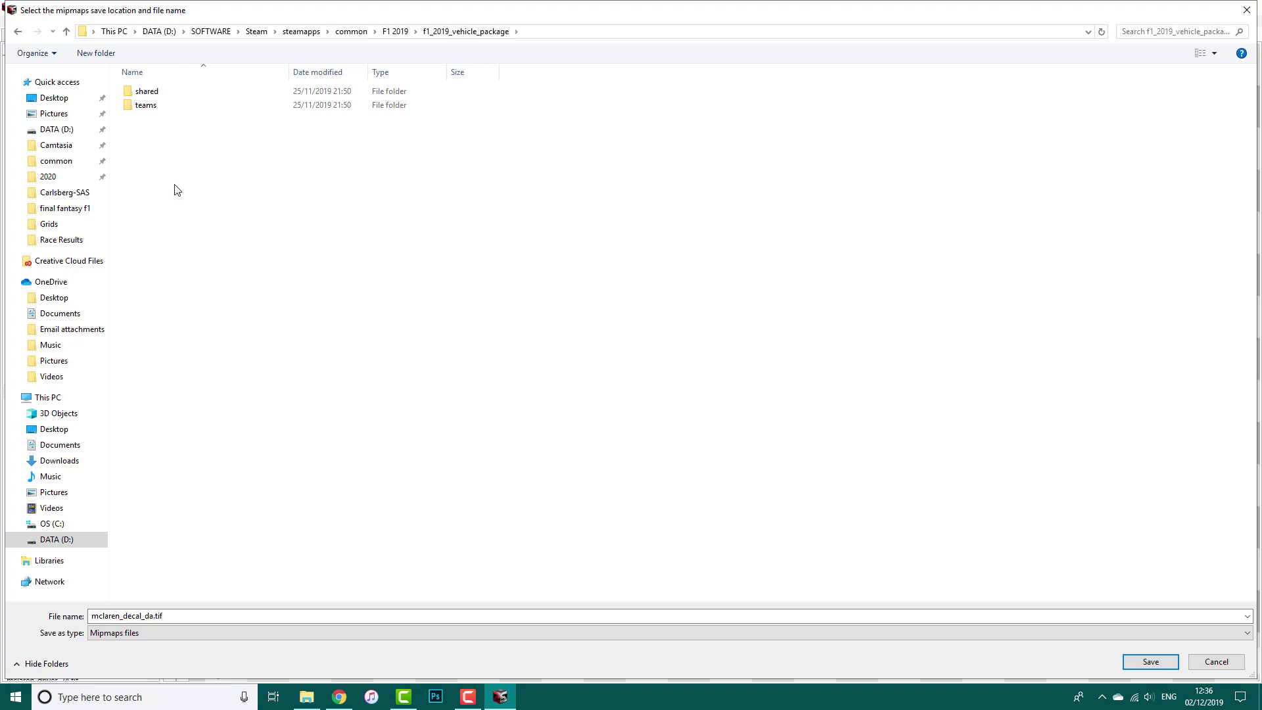
# From the F1 2019 folder, overwrite mclaren_decal_da.tif.mipmaps in f1_2019_vehicle_package > teams > mclaren > textures with the new mipmaps
pyautogui.click(396, 32)
pyautogui.click(178, 217)
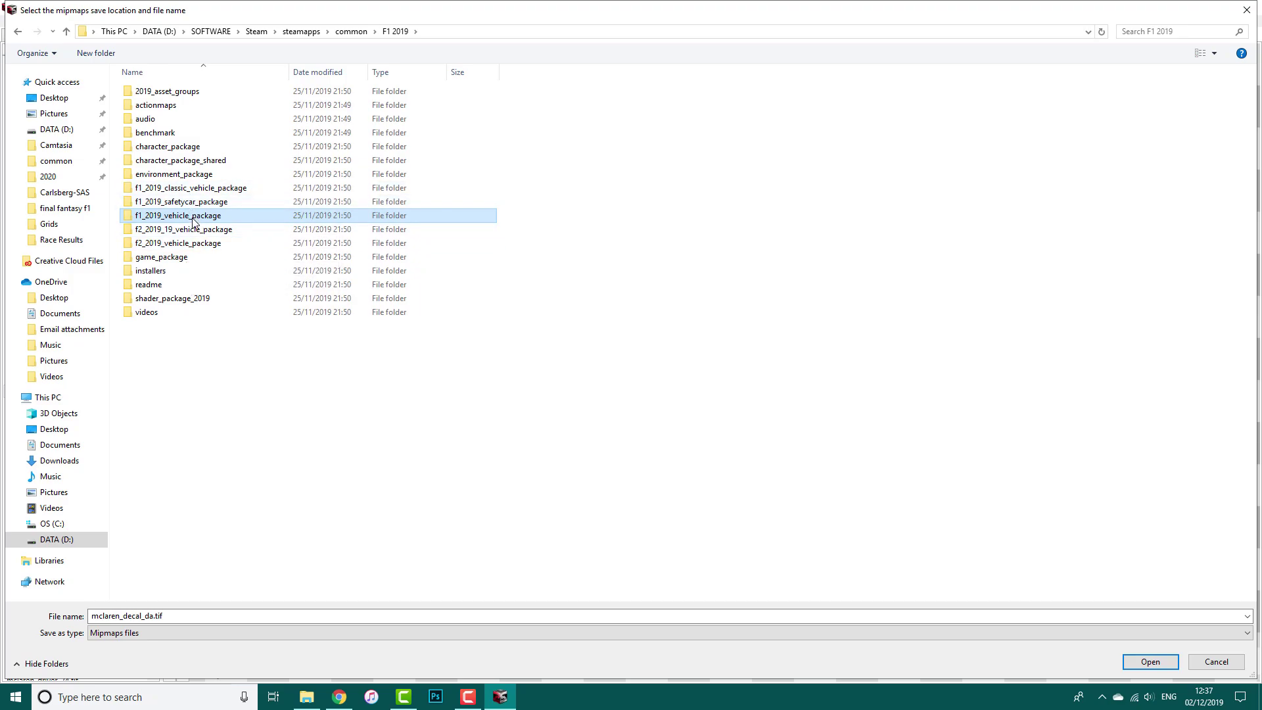
pyautogui.doubleClick(192, 218)
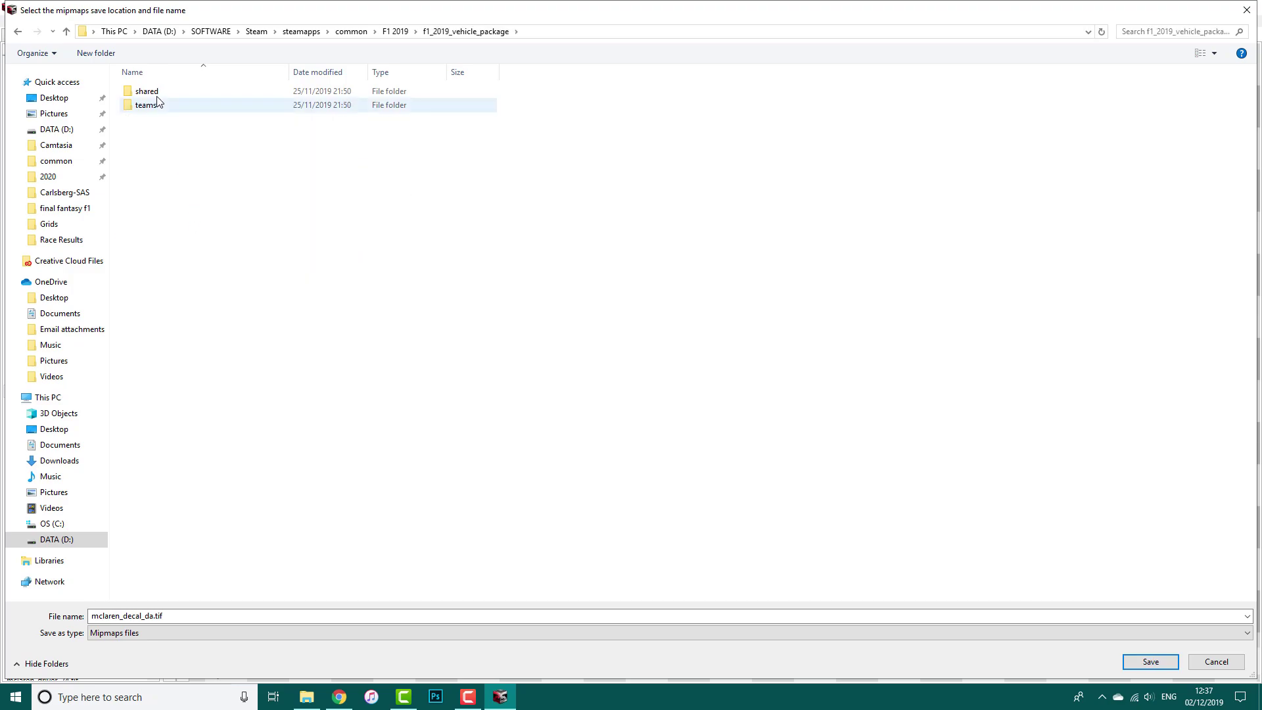
pyautogui.doubleClick(158, 110)
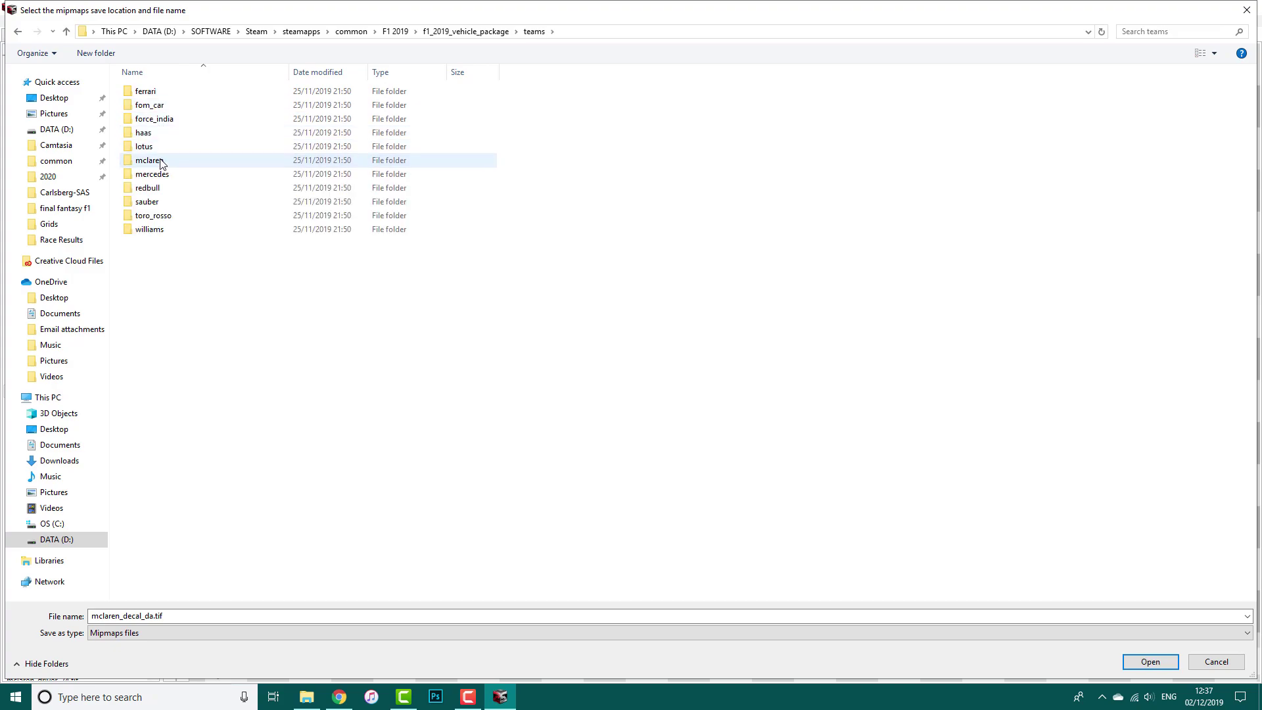
pyautogui.doubleClick(162, 162)
pyautogui.doubleClick(165, 95)
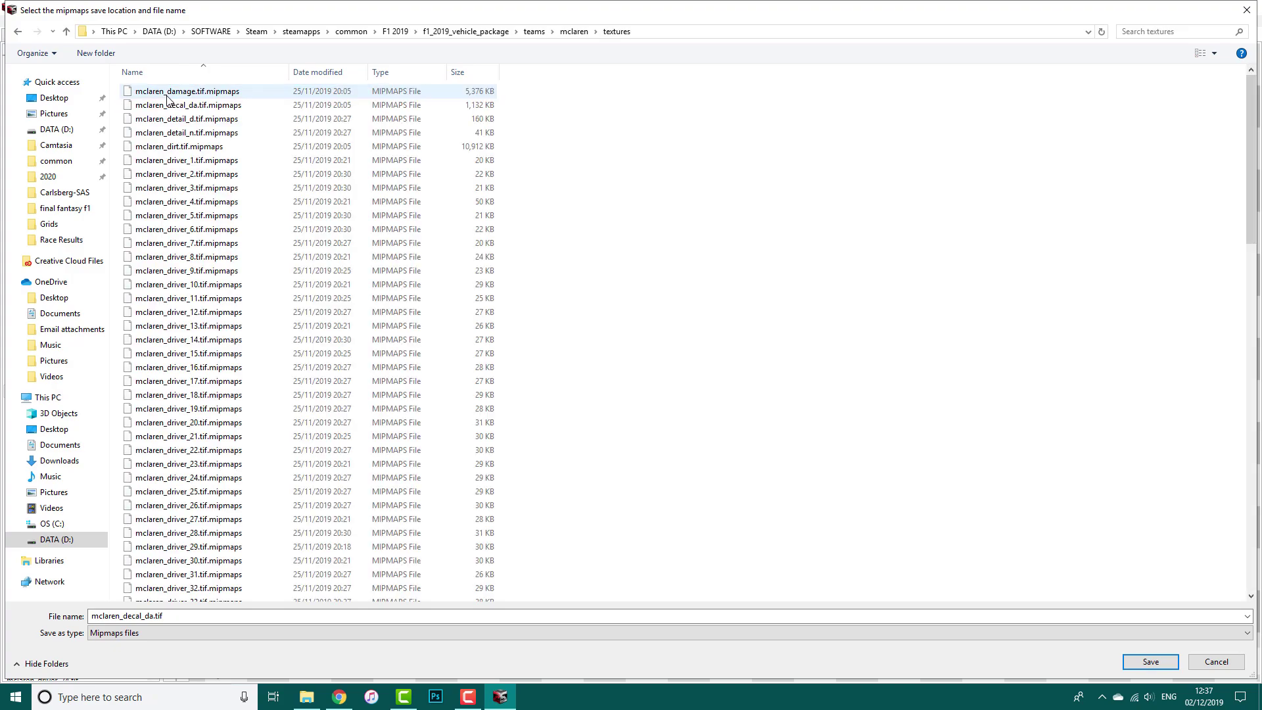
pyautogui.click(166, 106)
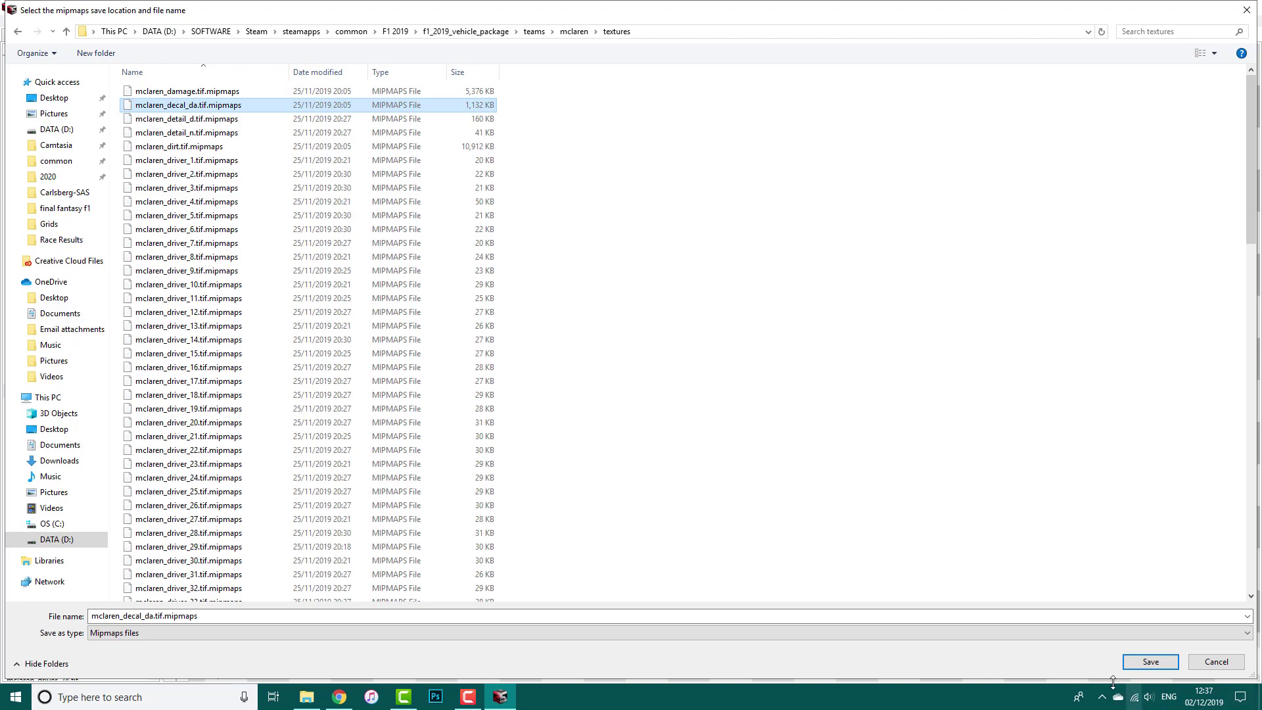
pyautogui.click(1124, 663)
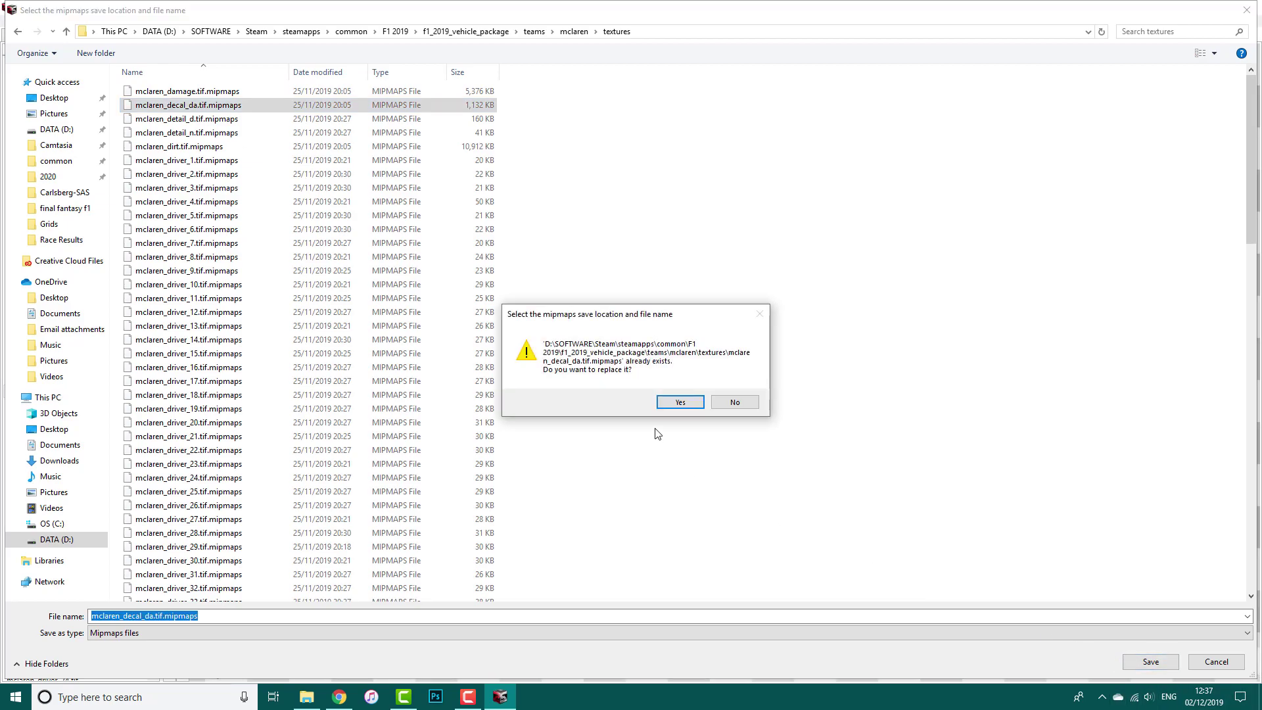
pyautogui.click(679, 402)
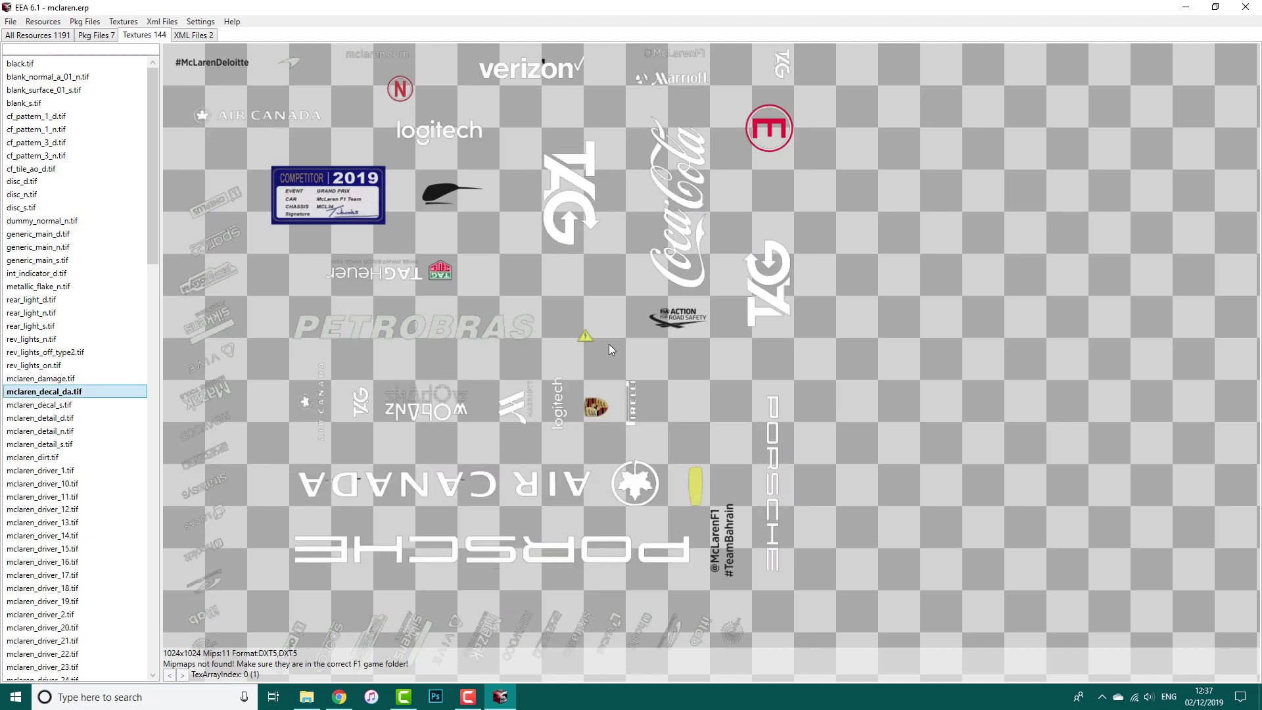
pyautogui.click(1152, 699)
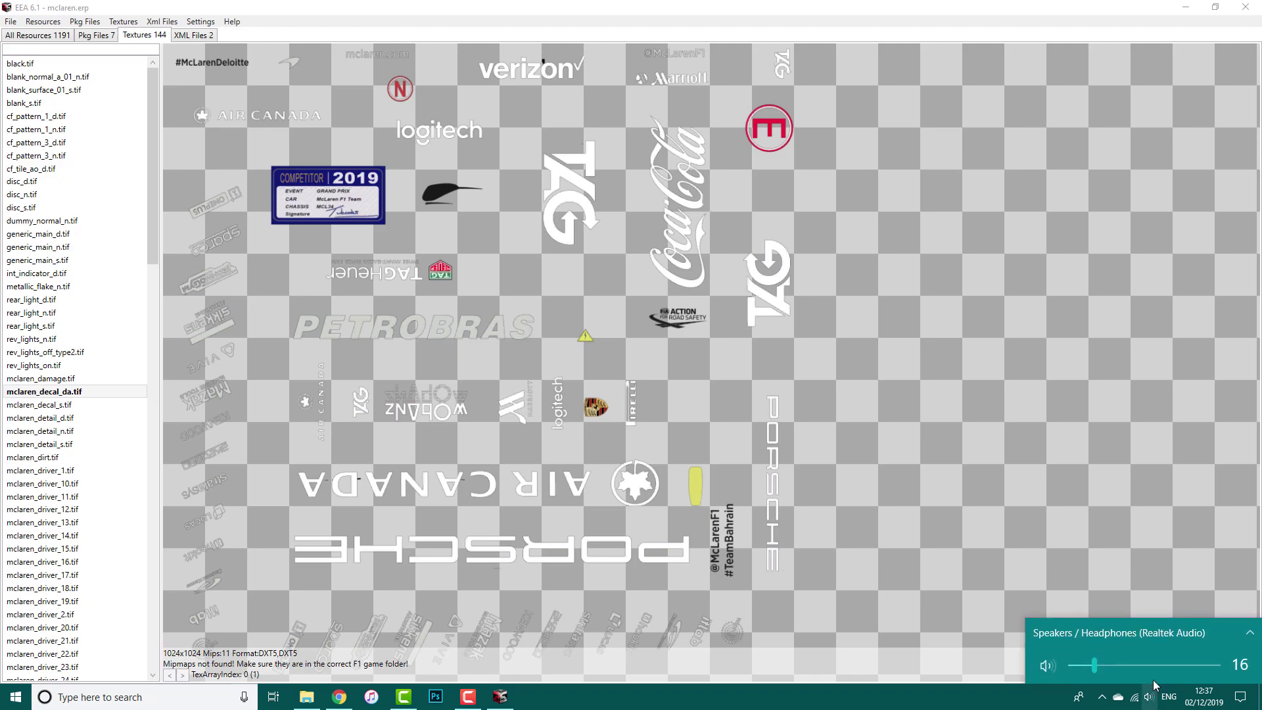
pyautogui.click(1155, 699)
pyautogui.rightClick(1155, 699)
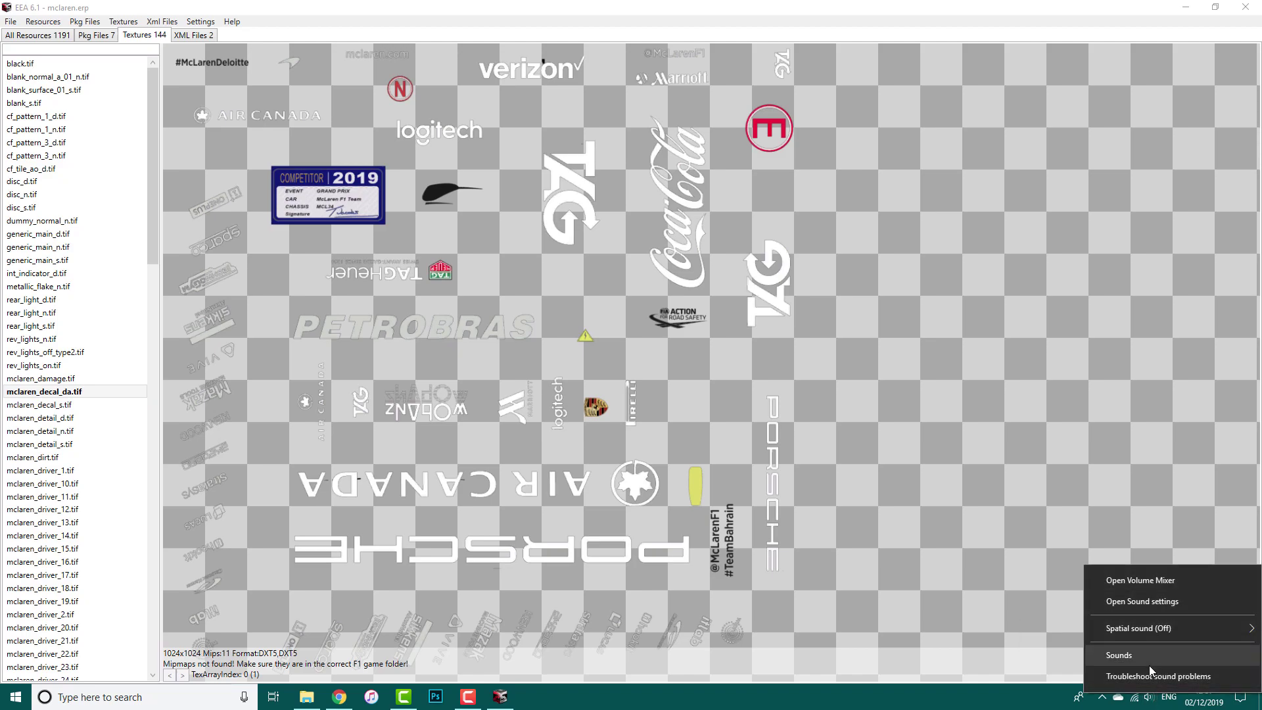
pyautogui.click(1146, 582)
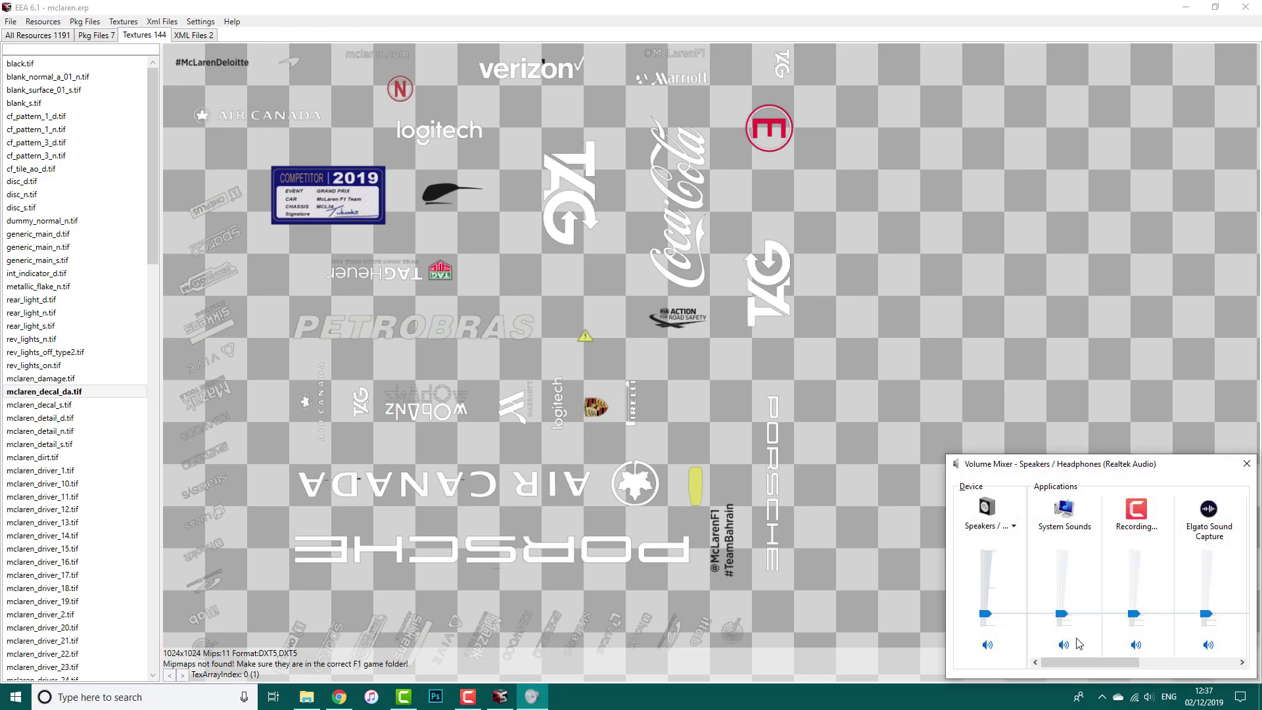
pyautogui.click(1246, 463)
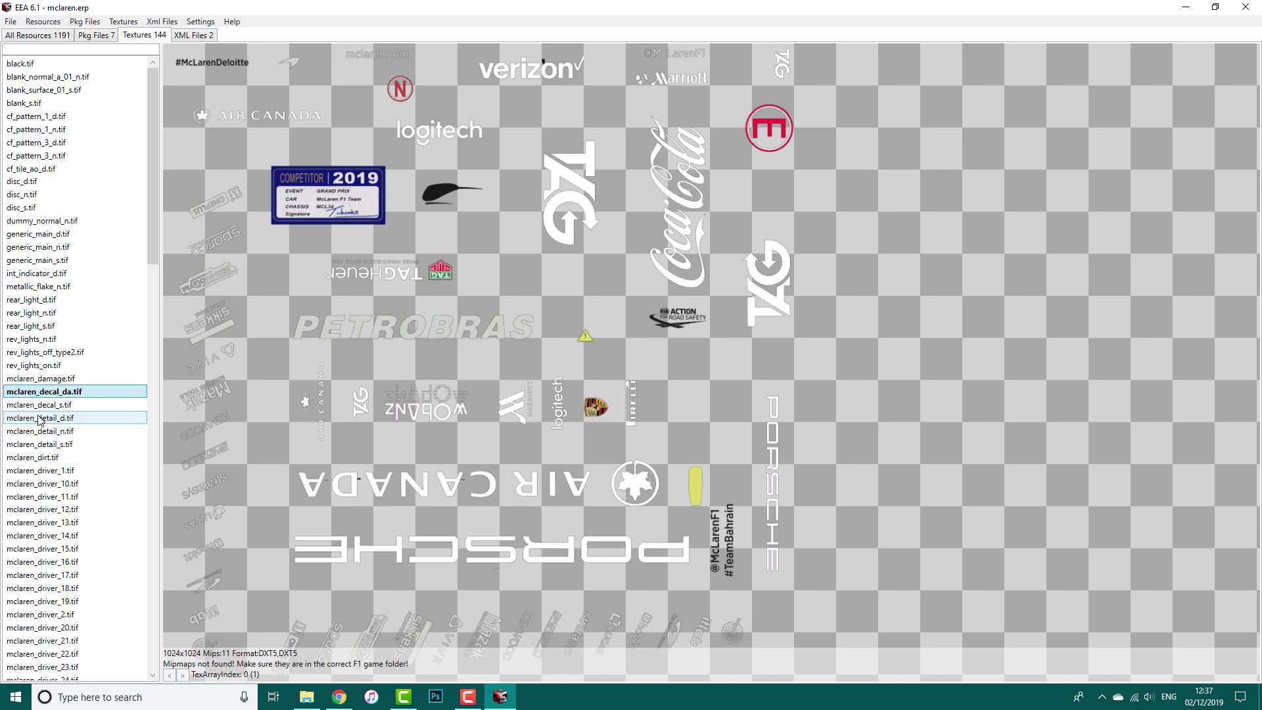
# Import mclaren_paint.tga from the 2020 > DDS folder as the replacement for the mclaren_decal_s.tif texture
pyautogui.click(68, 406)
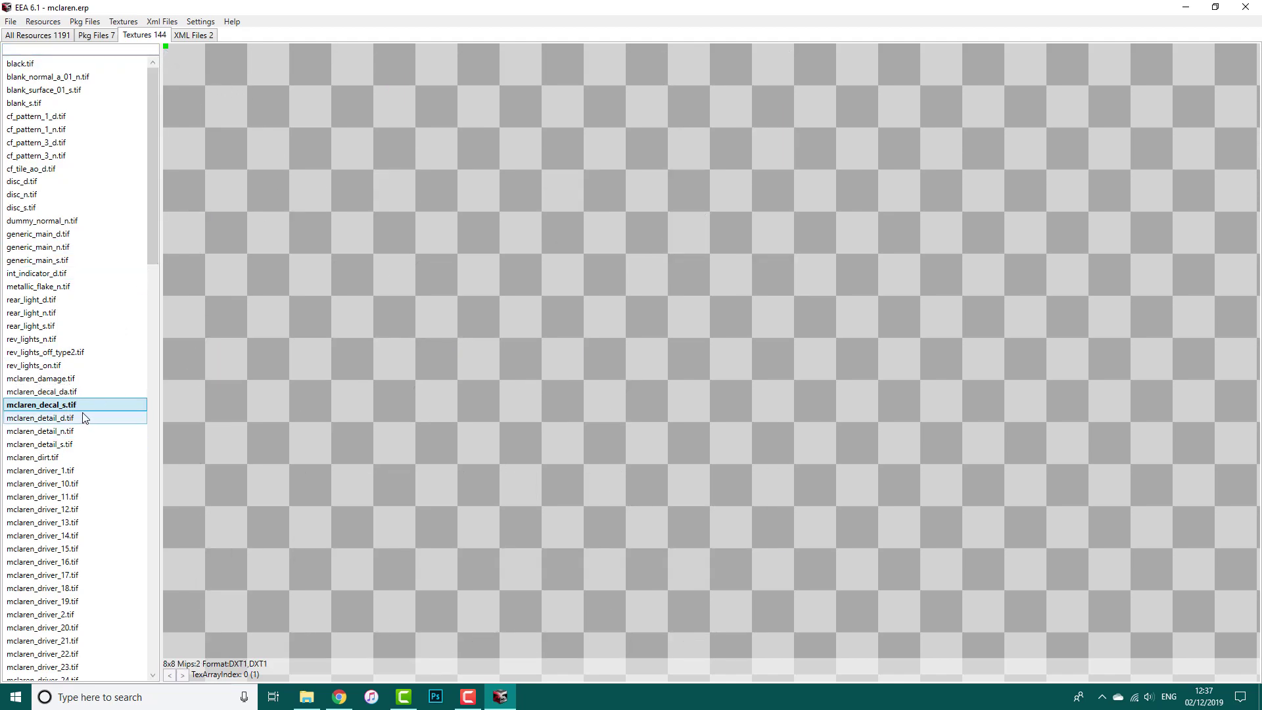
pyautogui.click(123, 21)
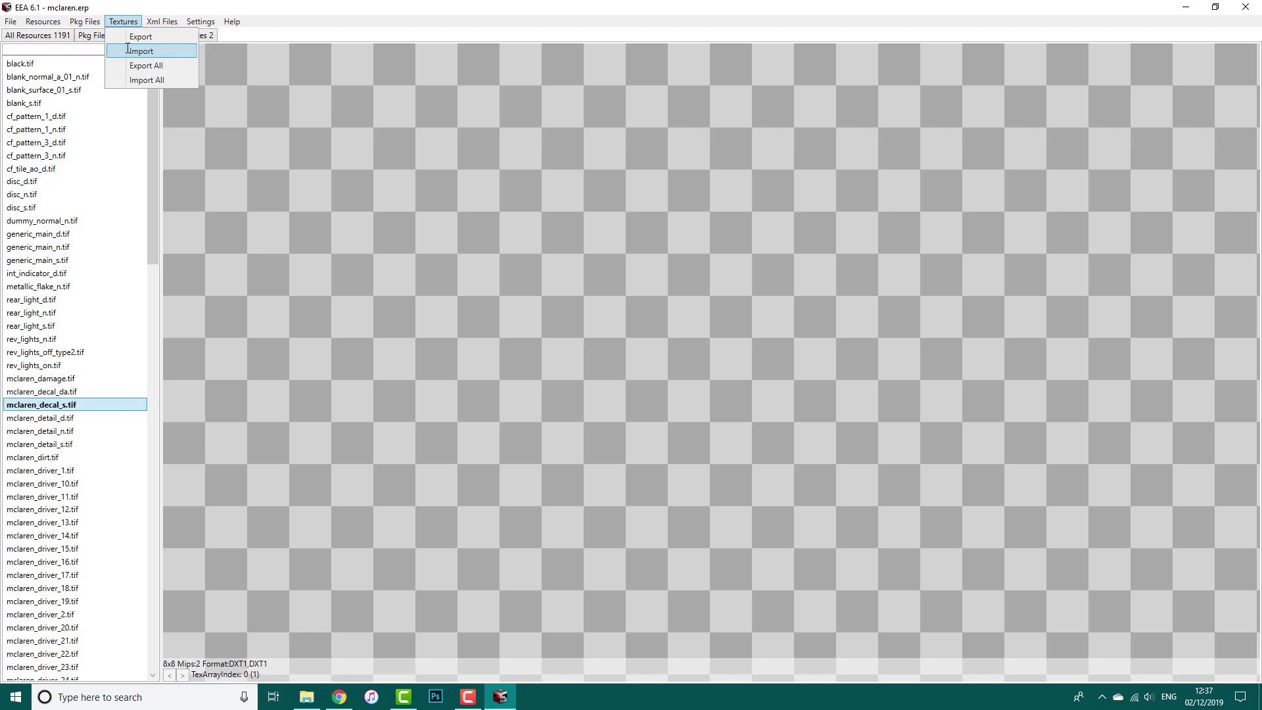
pyautogui.click(128, 51)
pyautogui.click(70, 182)
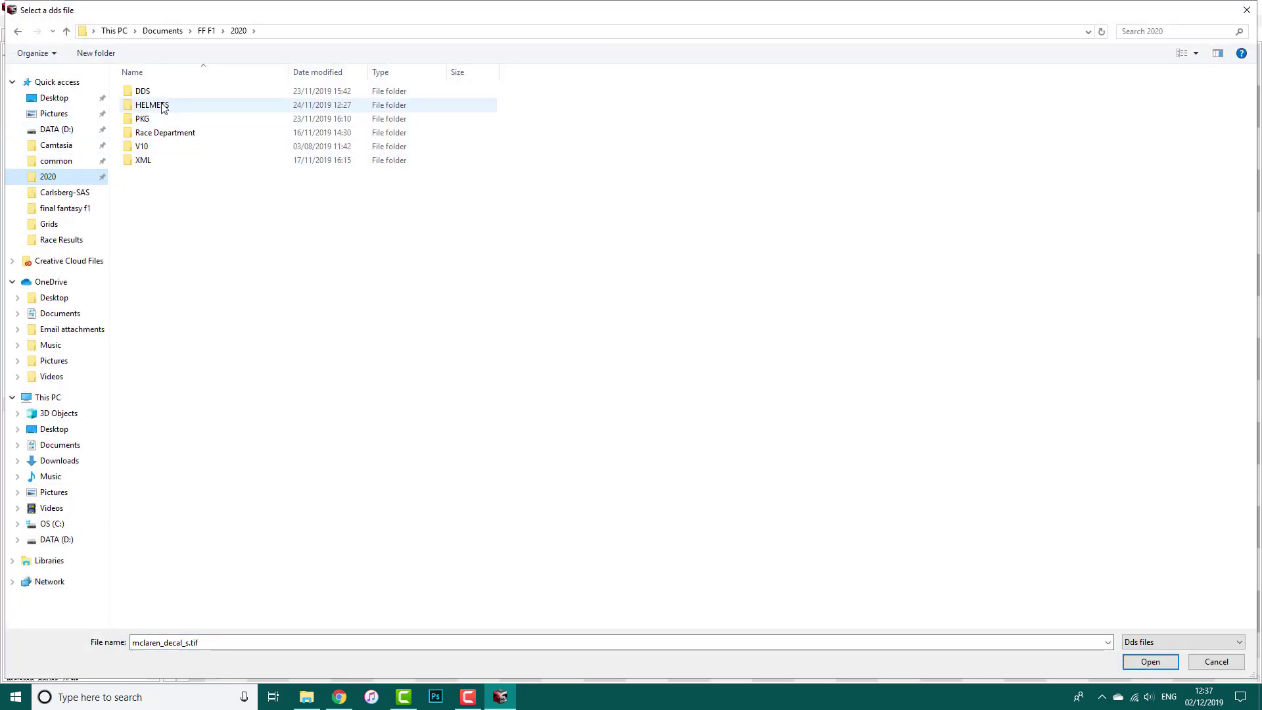
pyautogui.doubleClick(234, 105)
pyautogui.click(191, 244)
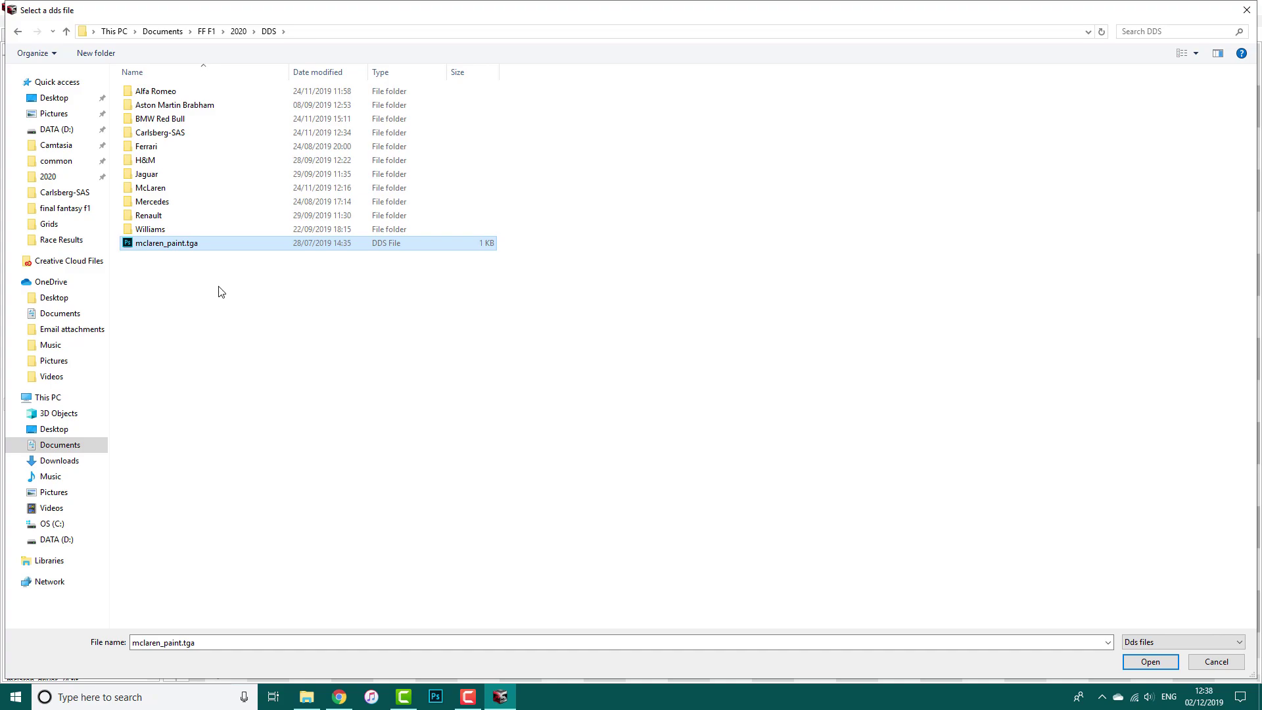
pyautogui.click(1135, 663)
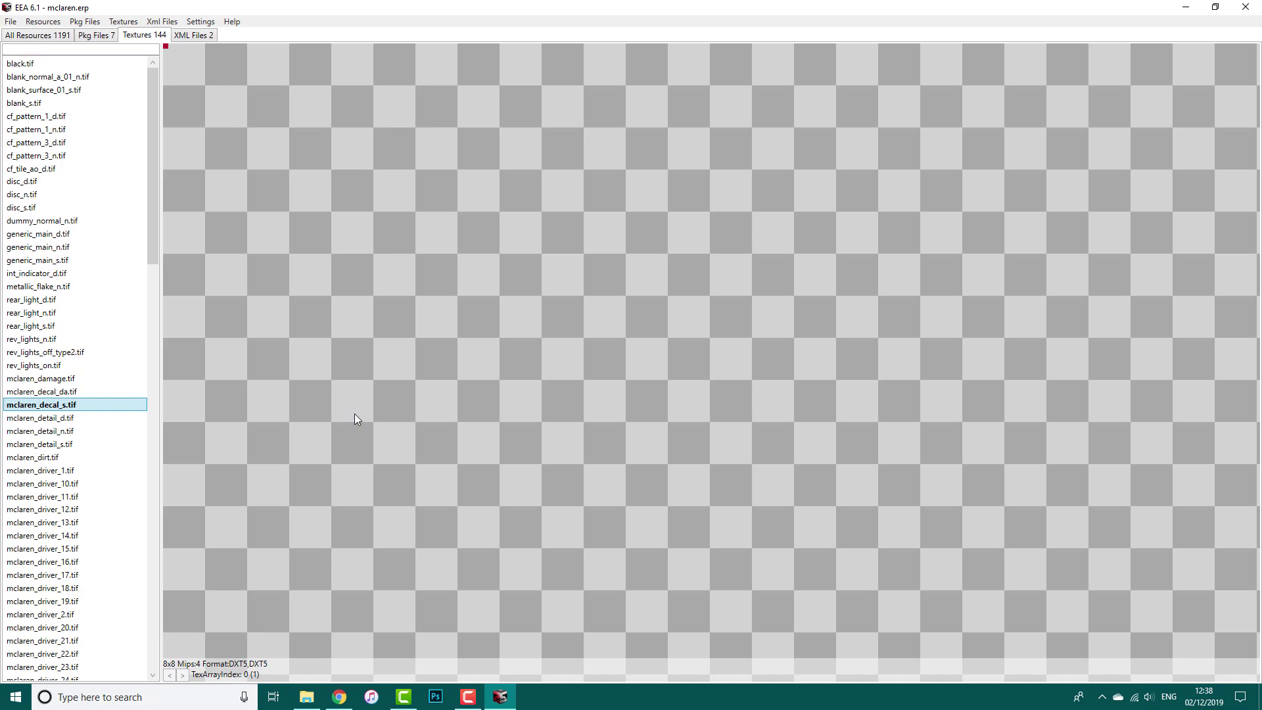
pyautogui.scroll(-3, 62, 405)
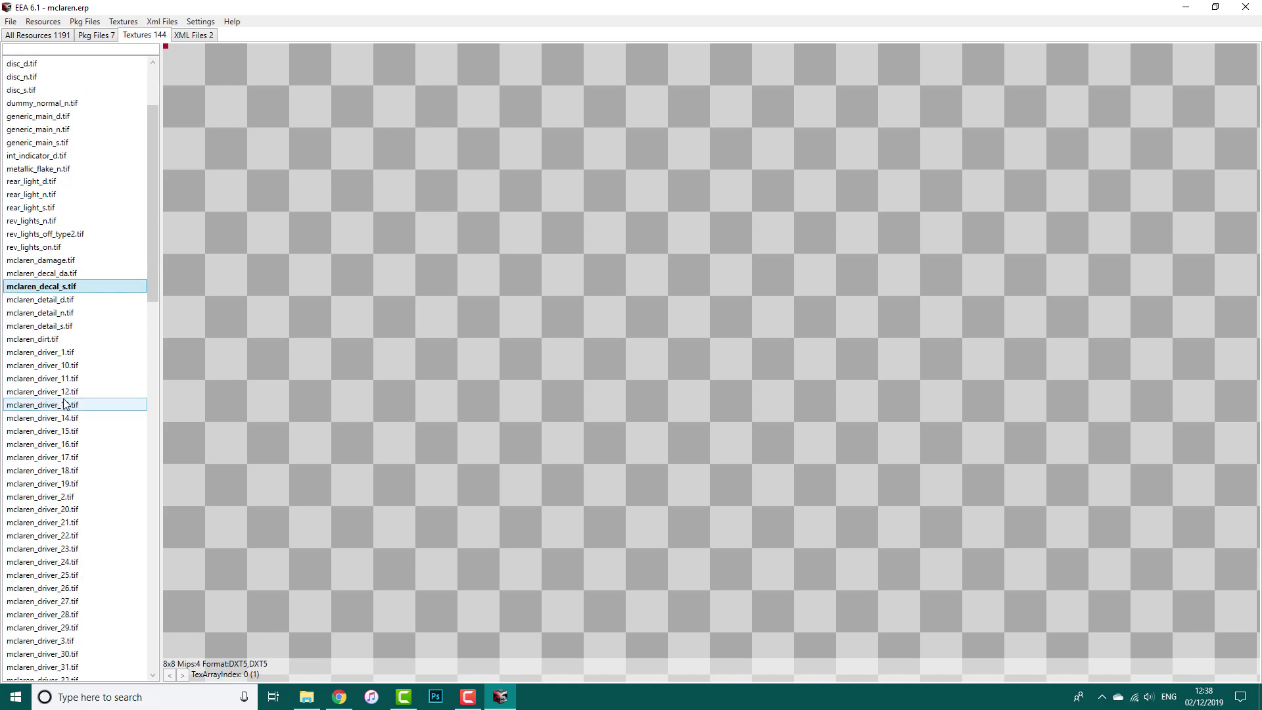
pyautogui.scroll(-4, 64, 404)
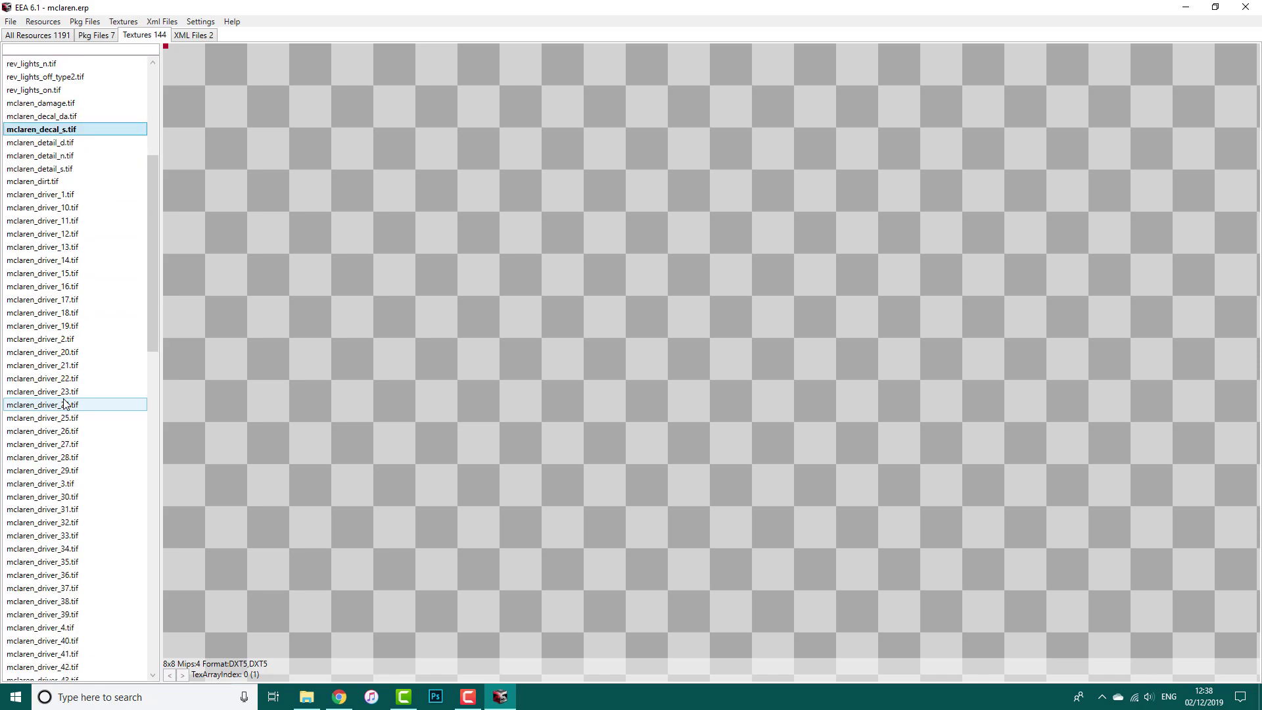
pyautogui.click(64, 628)
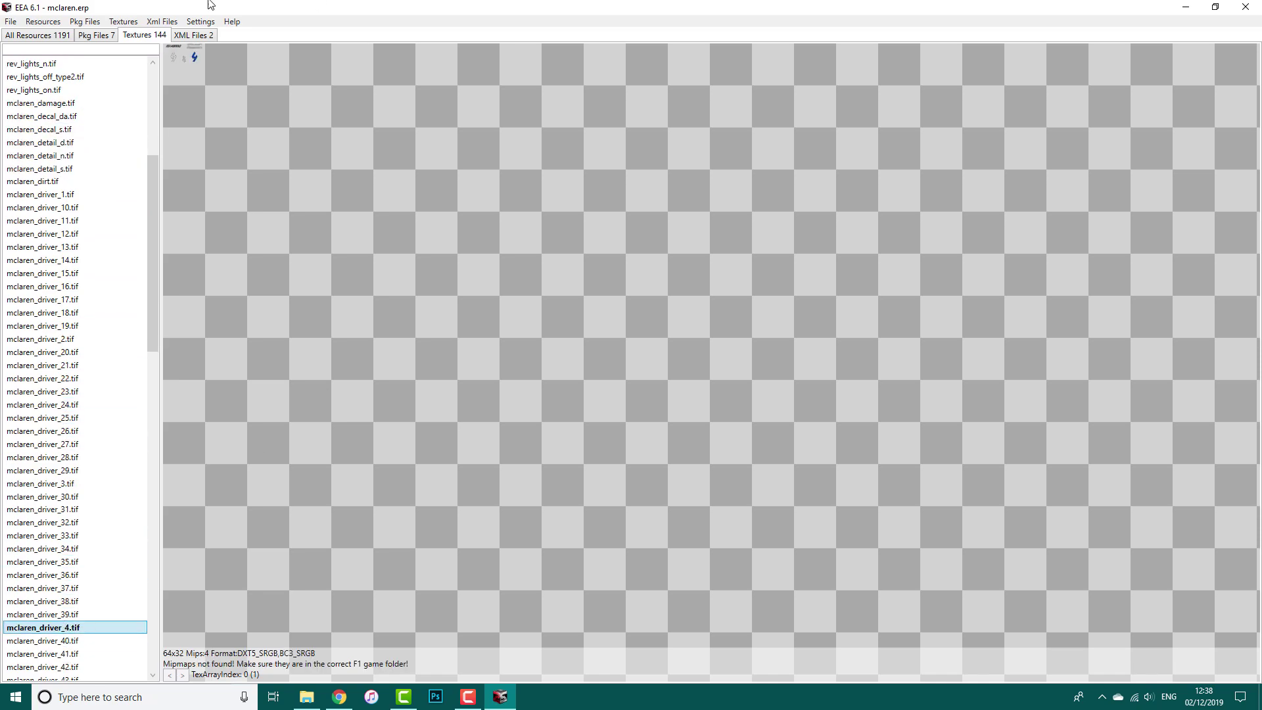
pyautogui.click(123, 22)
pyautogui.click(140, 52)
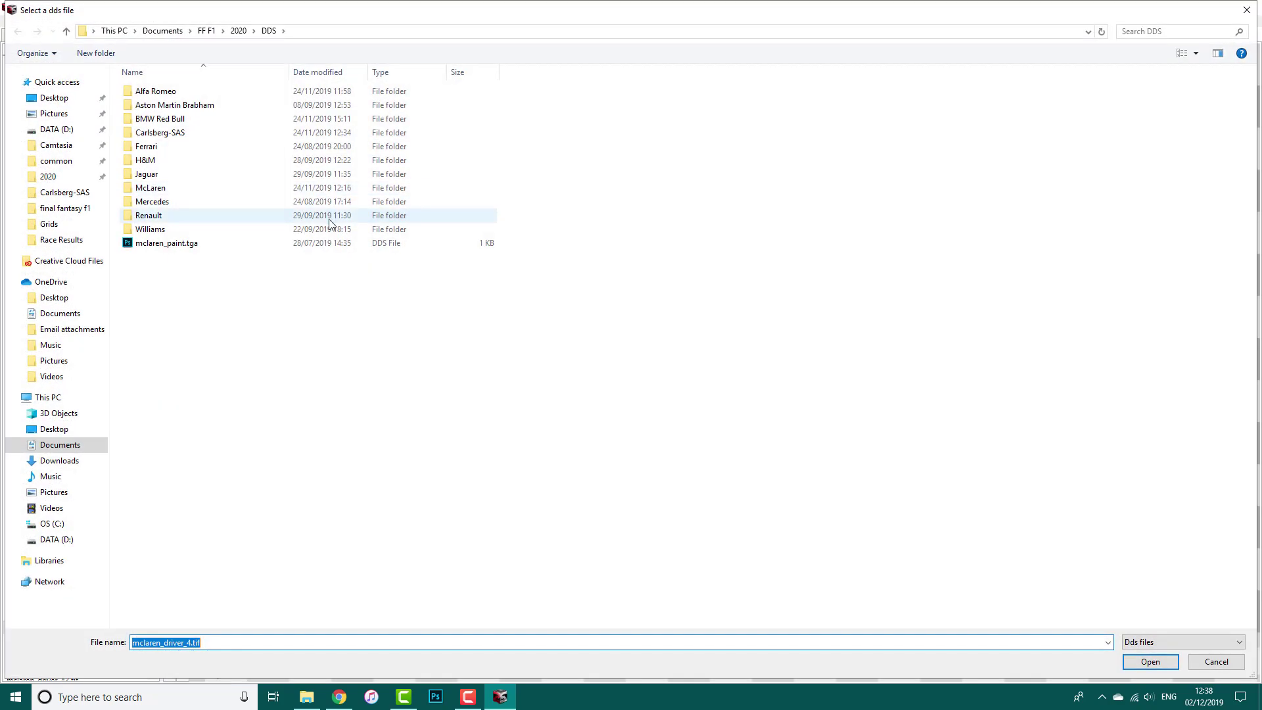
pyautogui.click(175, 190)
pyautogui.doubleClick(175, 190)
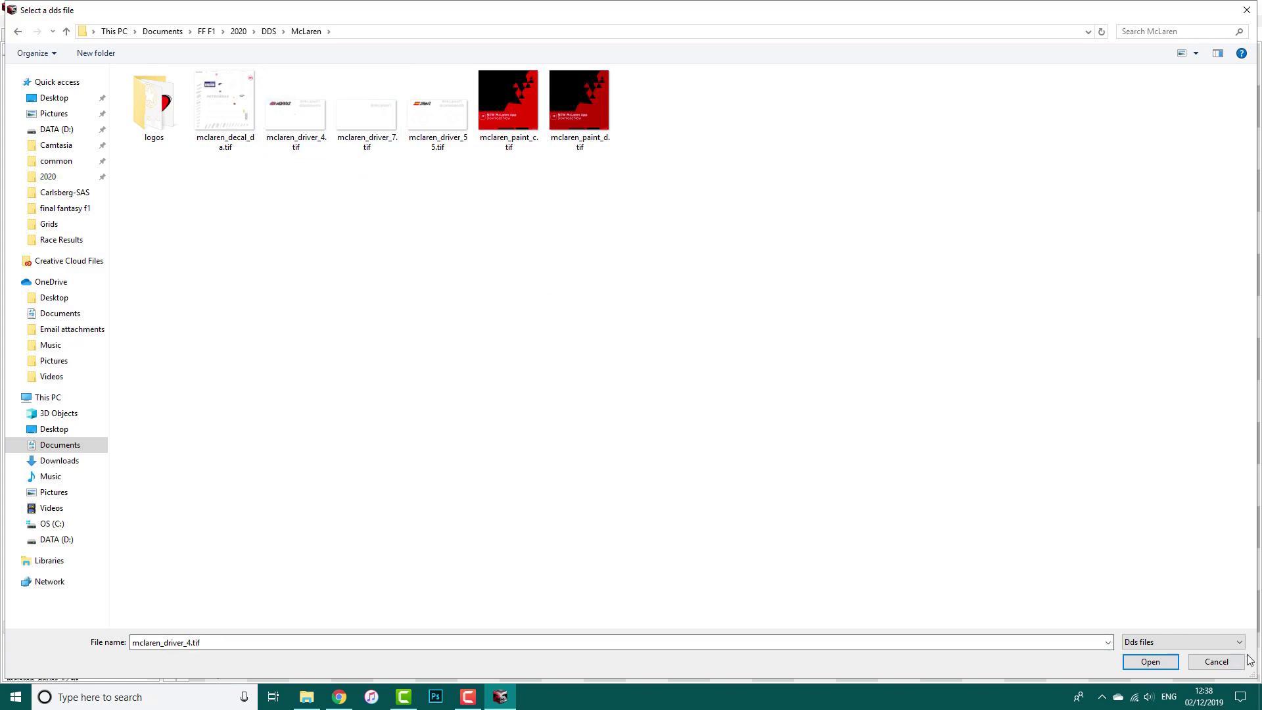
pyautogui.click(1215, 661)
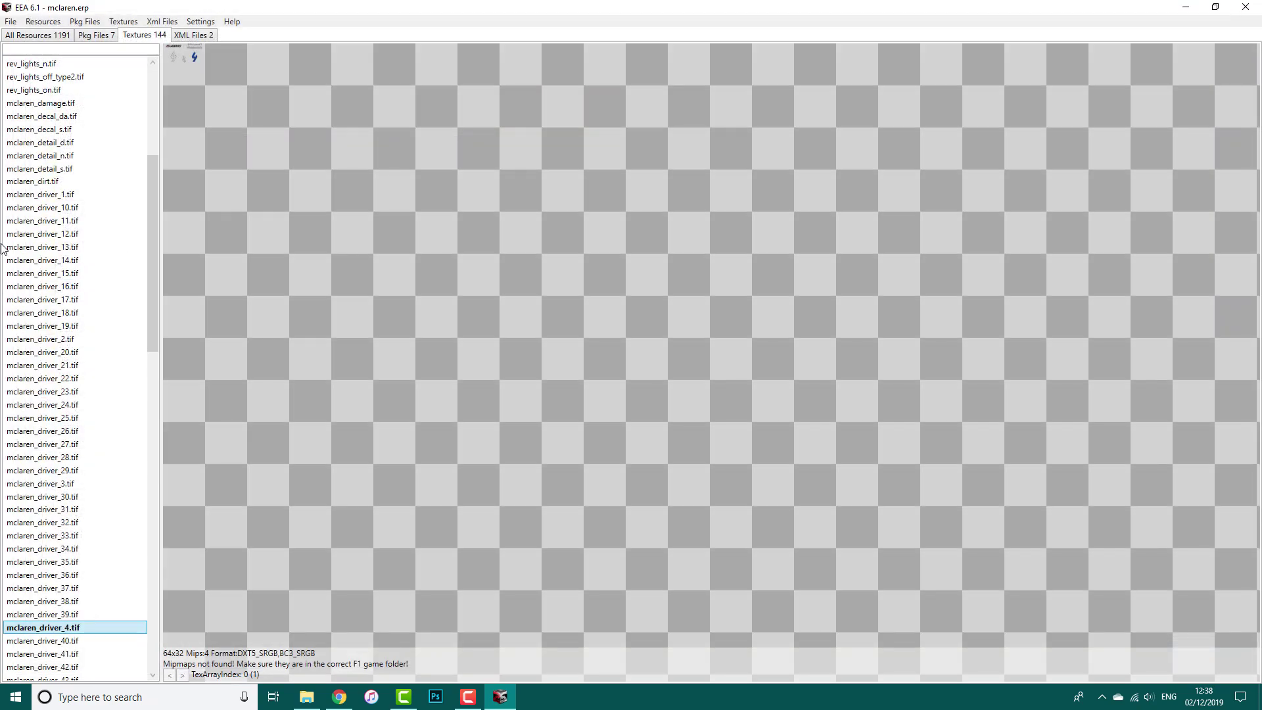
pyautogui.click(74, 130)
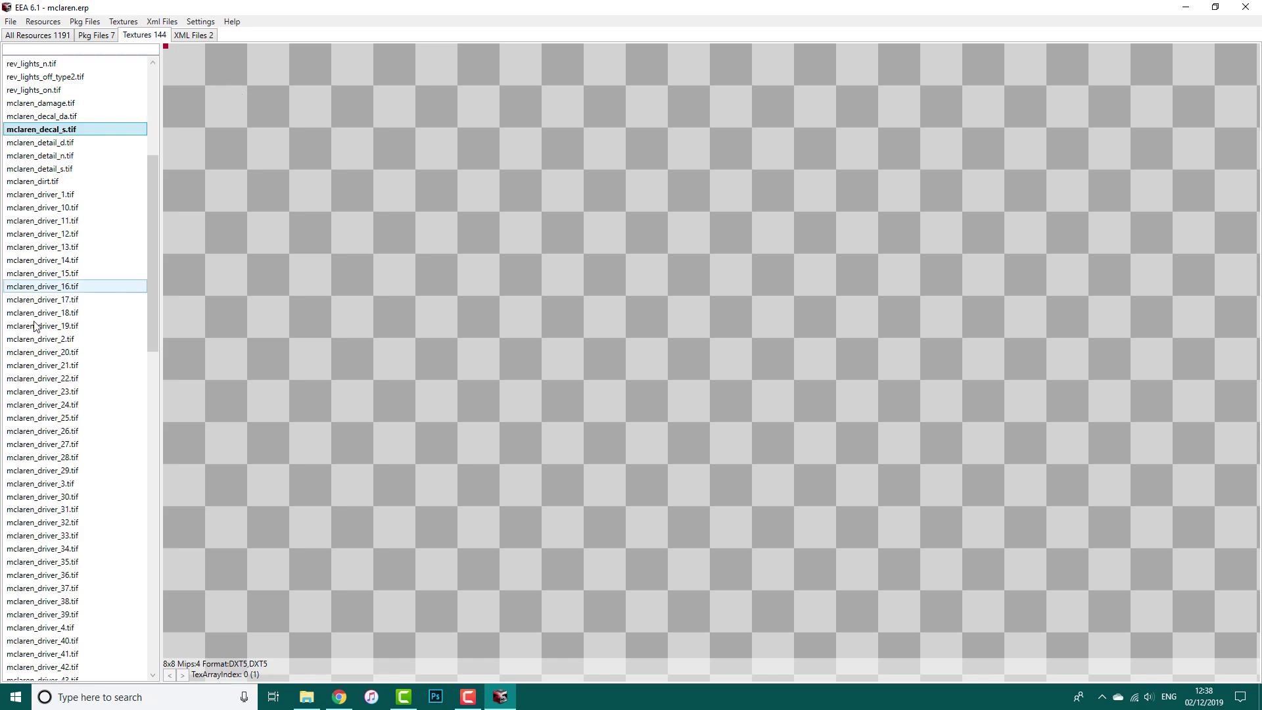
# Import mclaren_driver_4.tif from the DDS > McLaren folder as the replacement for the mclaren_driver_4.tif texture
pyautogui.scroll(-1, 79, 444)
pyautogui.click(92, 588)
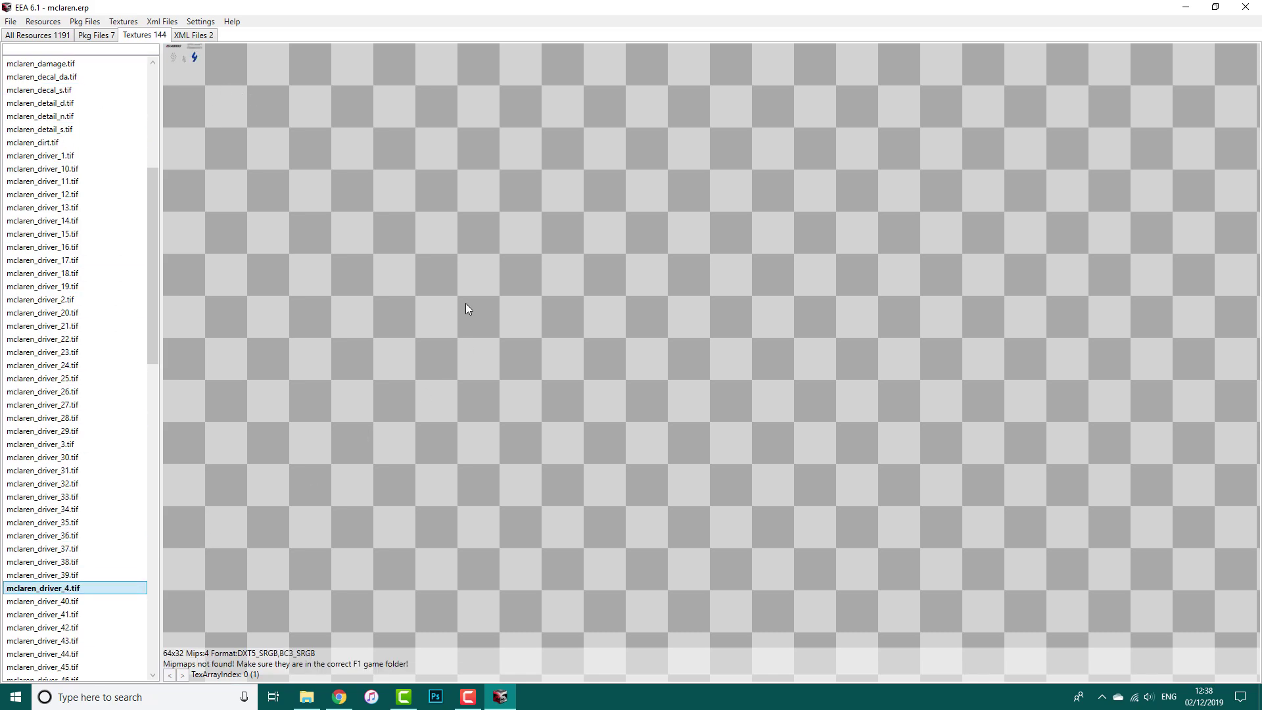
pyautogui.click(115, 23)
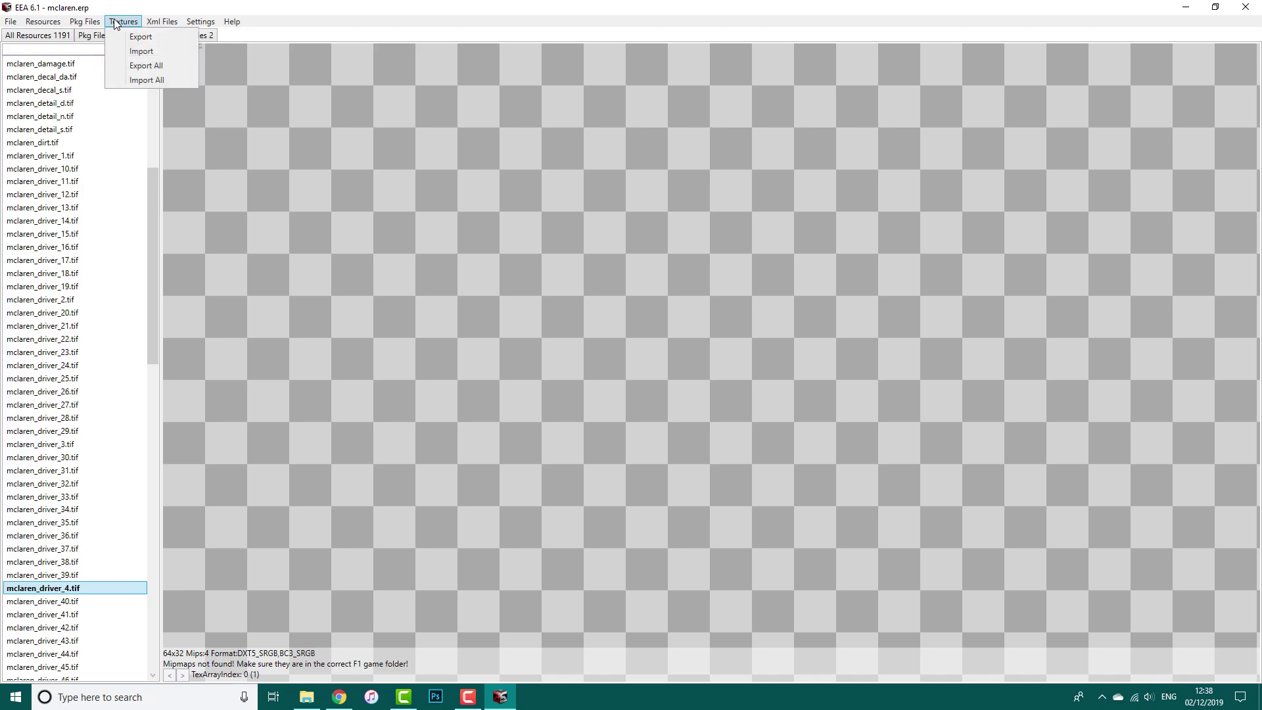
pyautogui.click(141, 50)
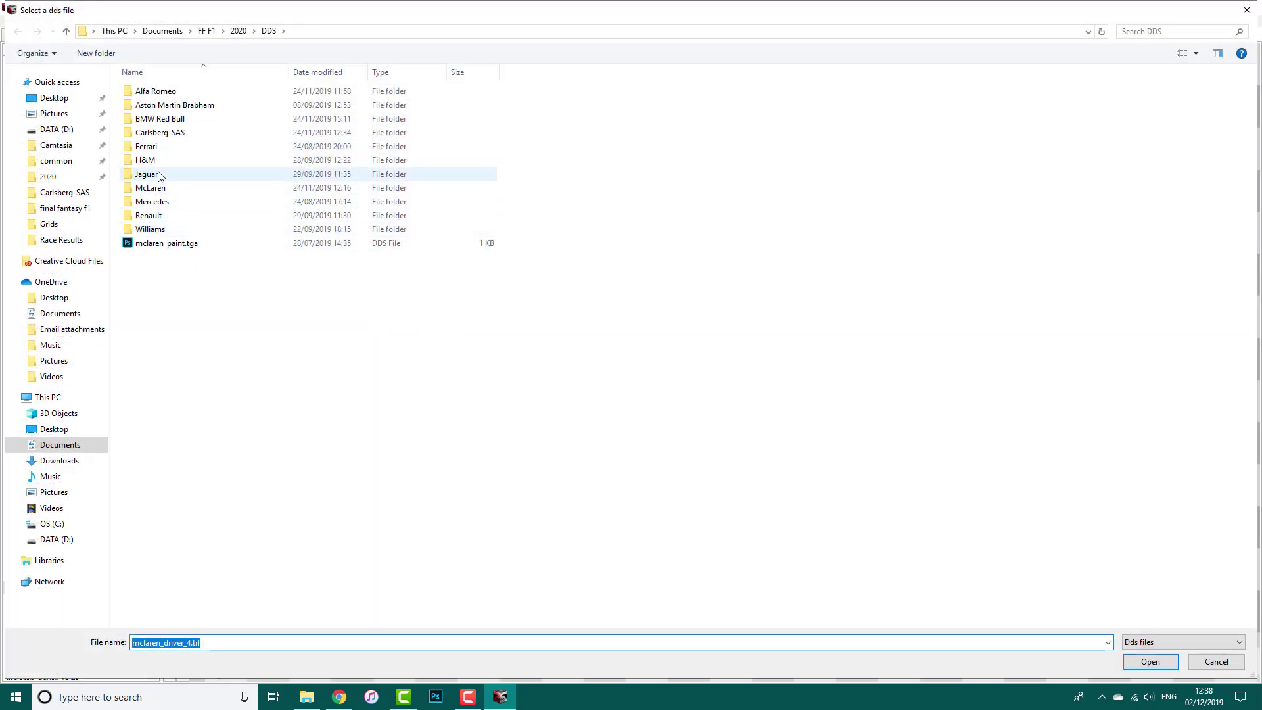
pyautogui.click(158, 192)
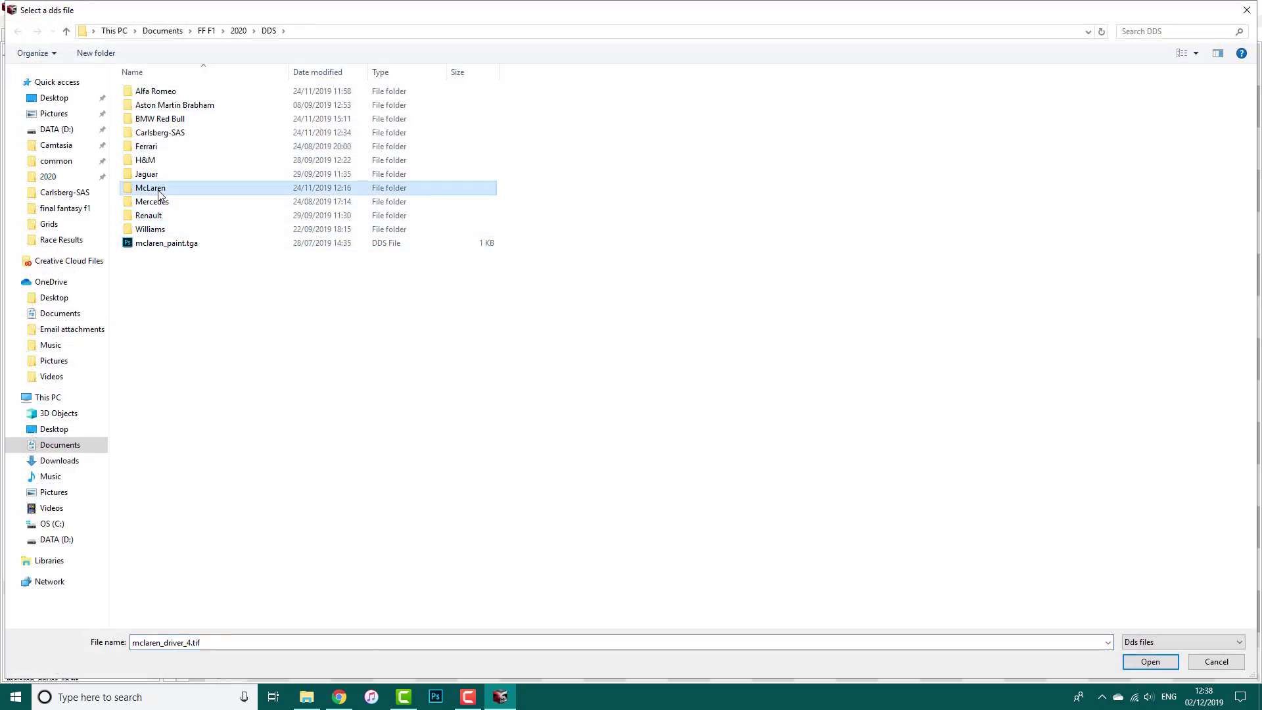
pyautogui.doubleClick(187, 190)
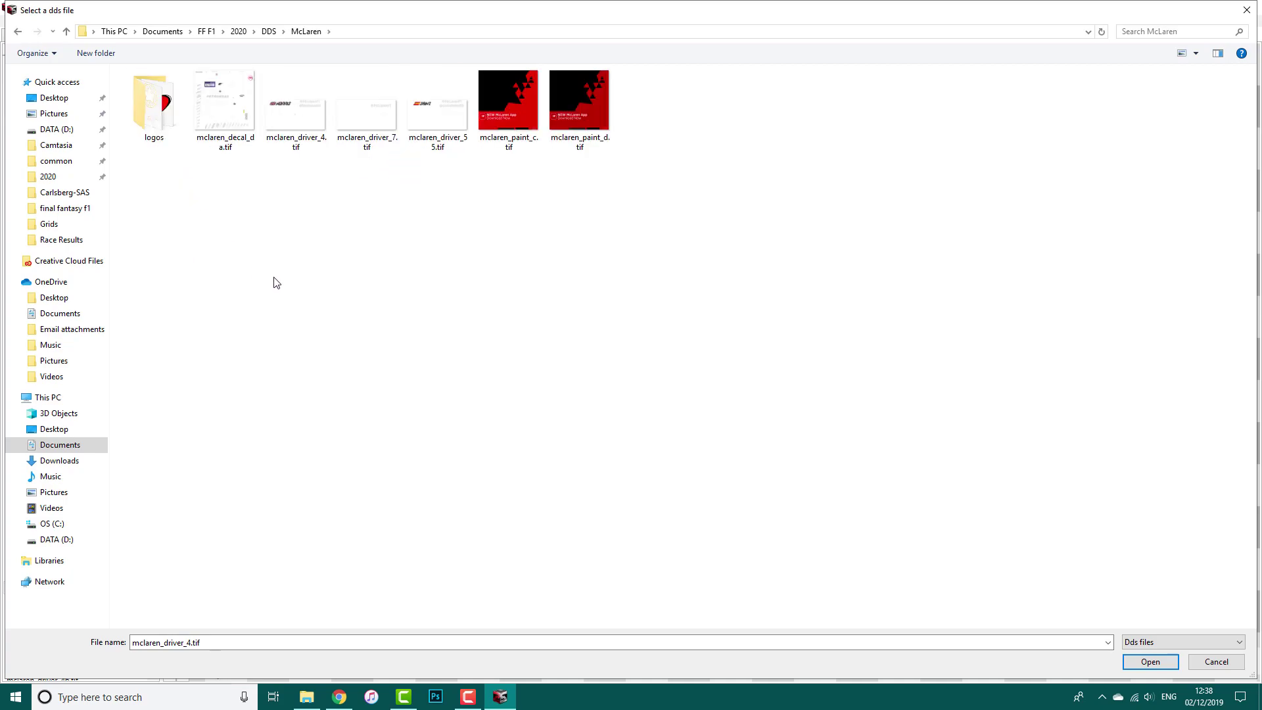
pyautogui.click(303, 132)
pyautogui.click(1142, 663)
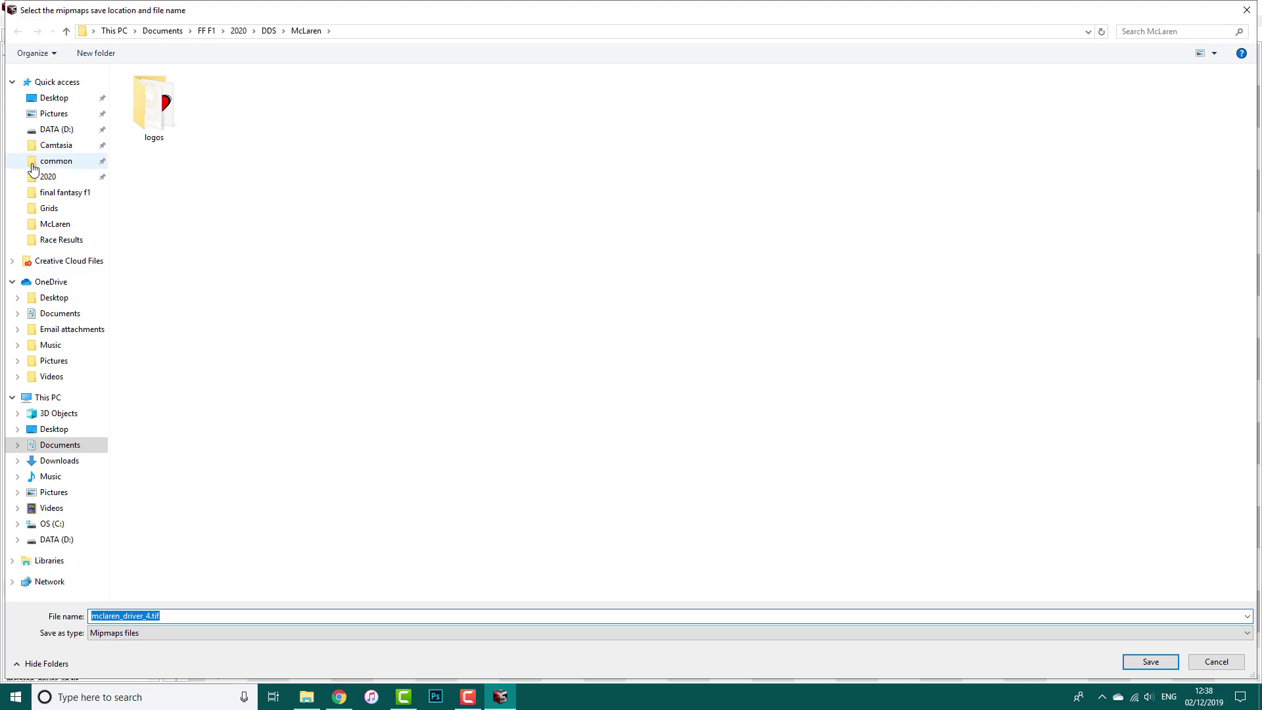
# Save the new mipmaps over mclaren_driver_4.tif.mipmaps in common > F1 2019 > f1_2019_vehicle_package > teams > mclaren > textures
pyautogui.click(66, 161)
pyautogui.click(166, 94)
pyautogui.doubleClick(166, 94)
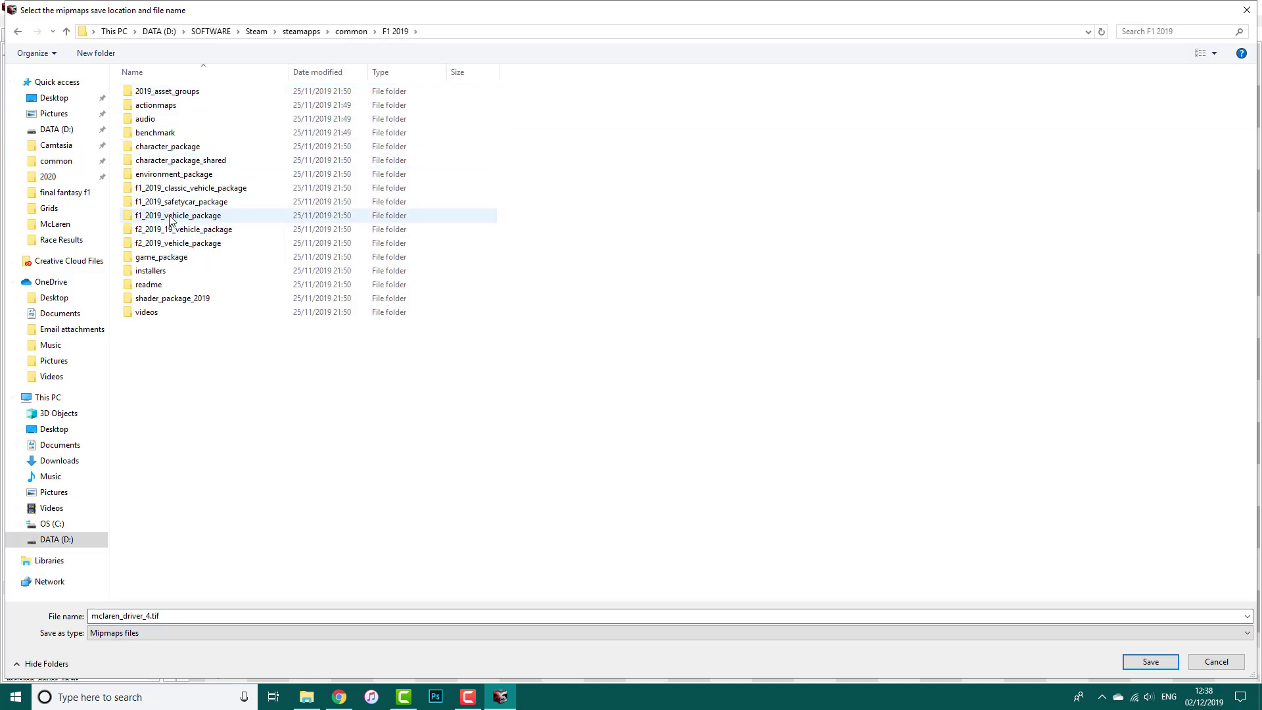
pyautogui.doubleClick(169, 216)
pyautogui.click(150, 111)
pyautogui.doubleClick(150, 110)
pyautogui.doubleClick(155, 161)
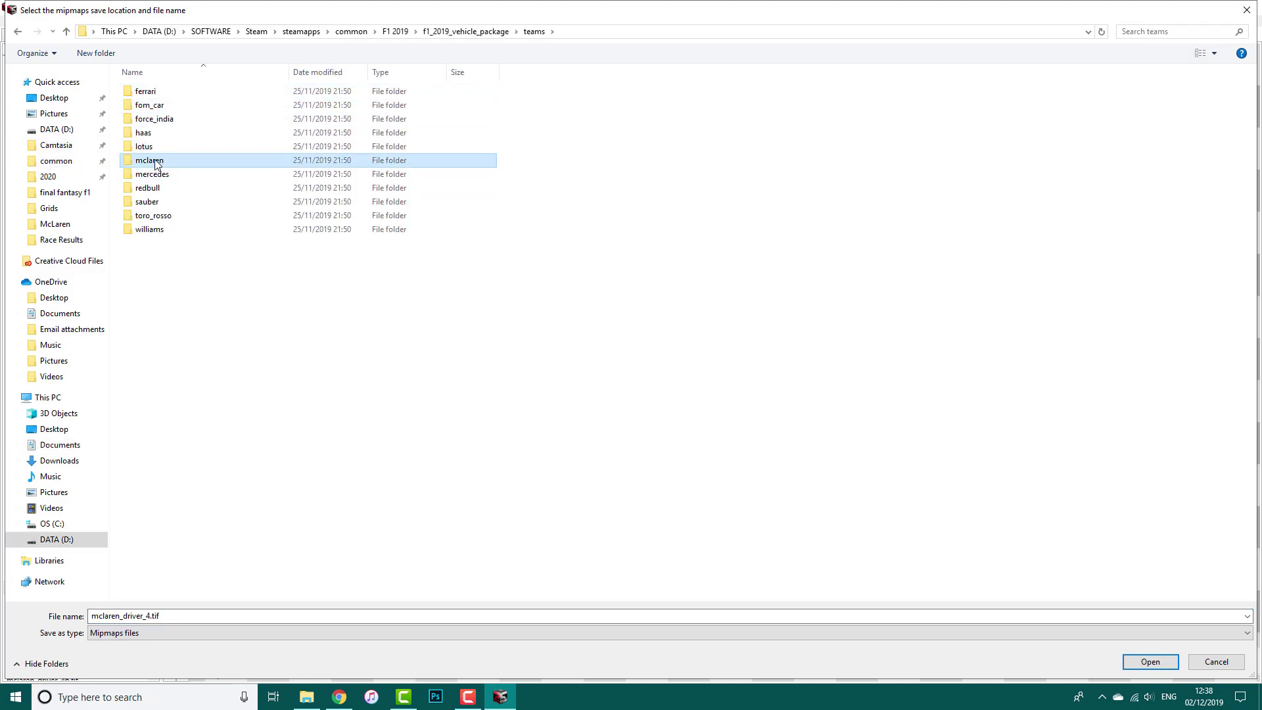
pyautogui.doubleClick(154, 93)
pyautogui.click(170, 202)
pyautogui.click(1149, 663)
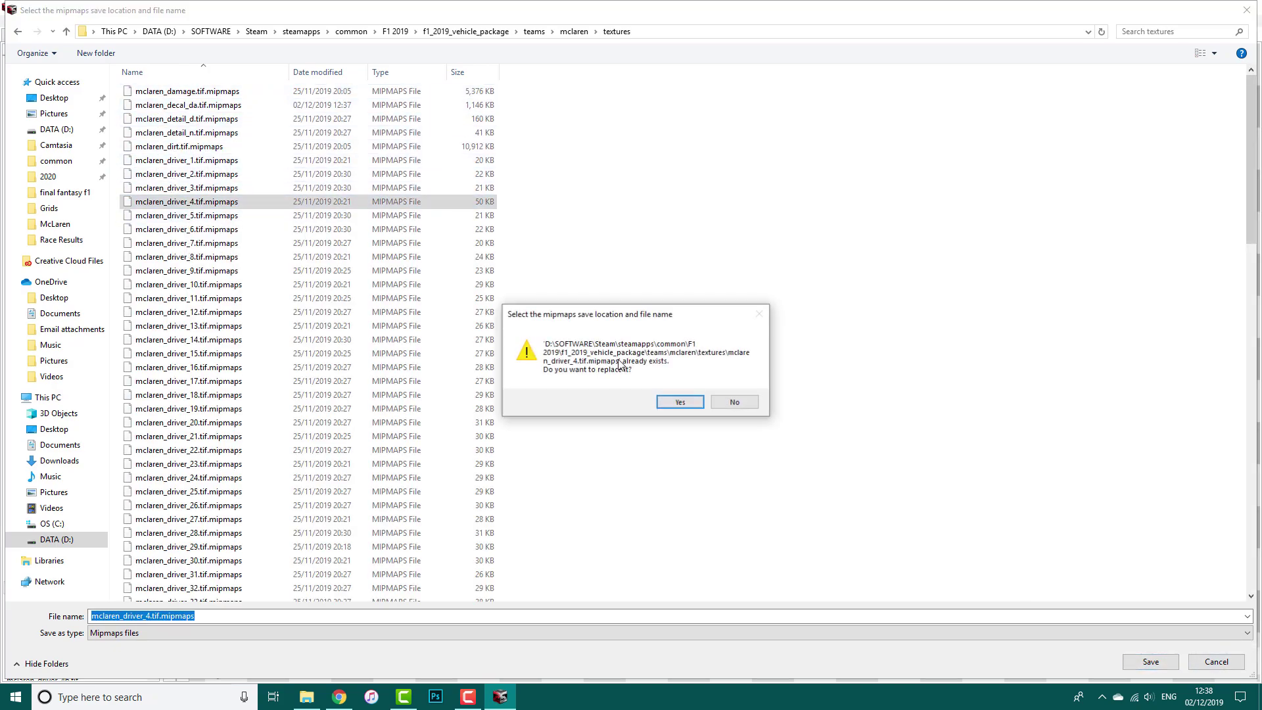
pyautogui.click(695, 404)
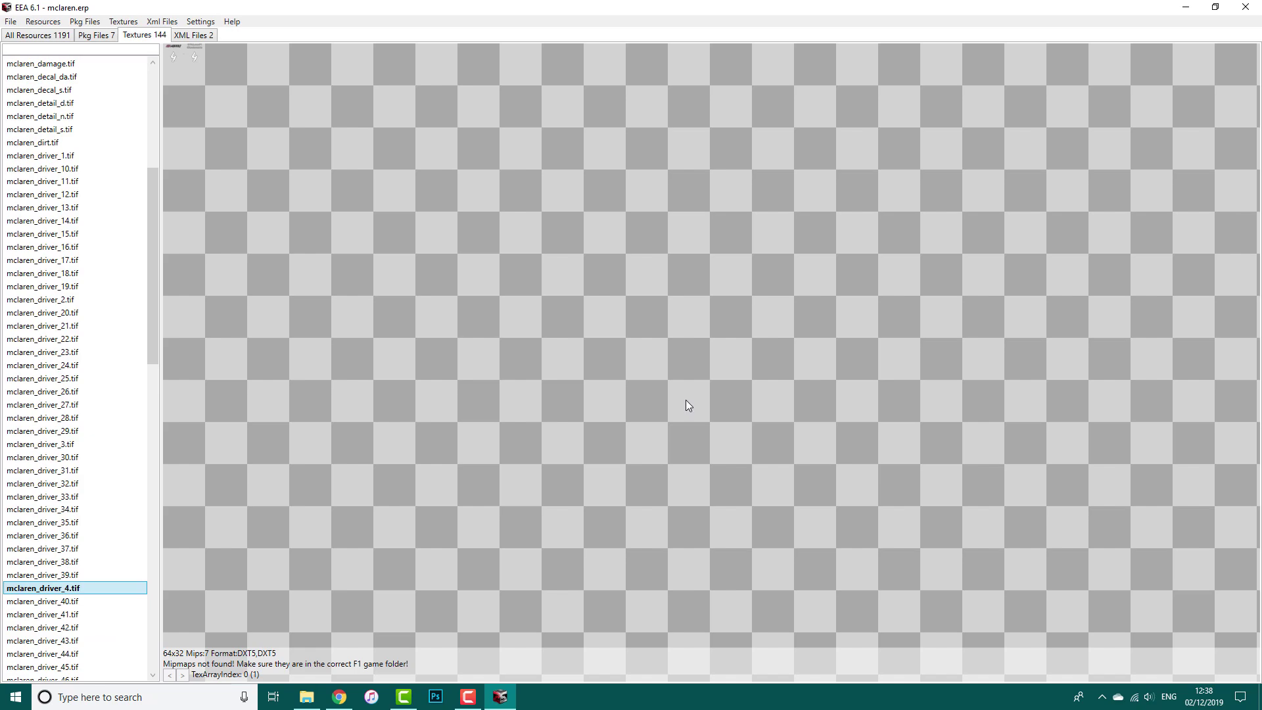
# Import mclaren_driver_7.tif from the 2020 > DDS > McLaren folder as the replacement for the mclaren_driver_55.tif texture
pyautogui.scroll(-13, 132, 311)
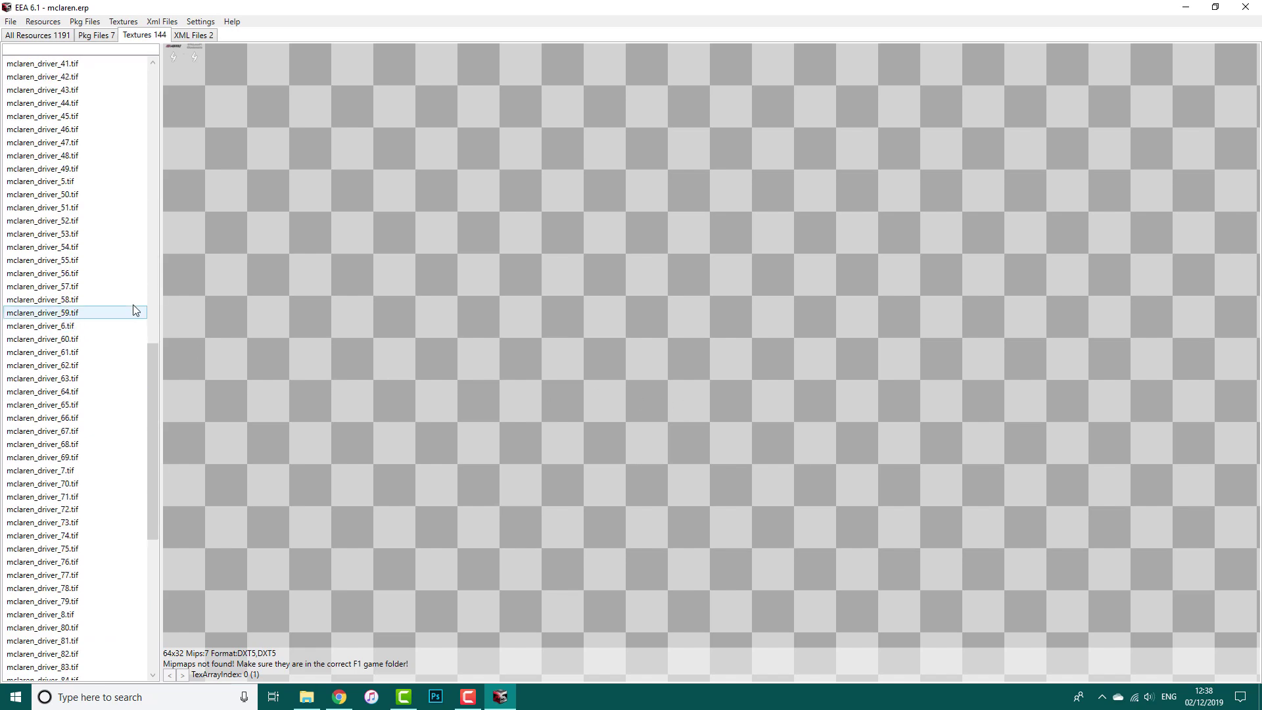
pyautogui.click(103, 261)
pyautogui.click(122, 22)
pyautogui.click(132, 48)
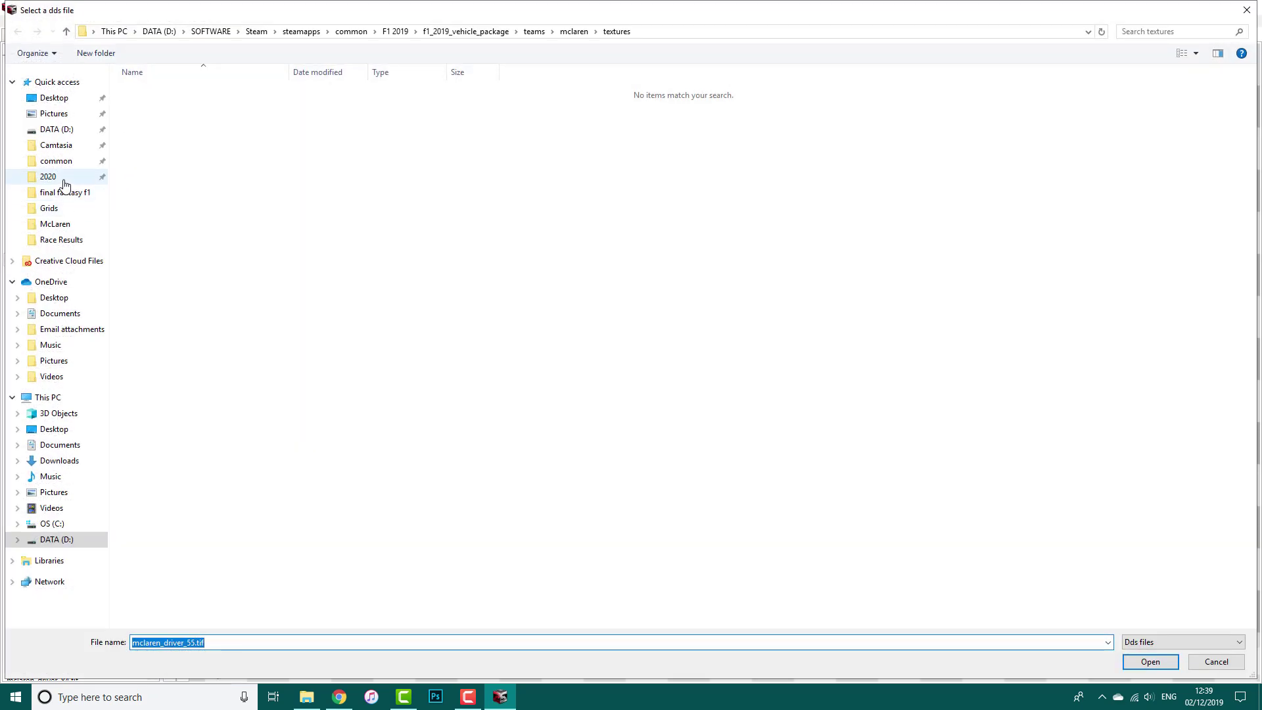
pyautogui.click(49, 177)
pyautogui.doubleClick(156, 94)
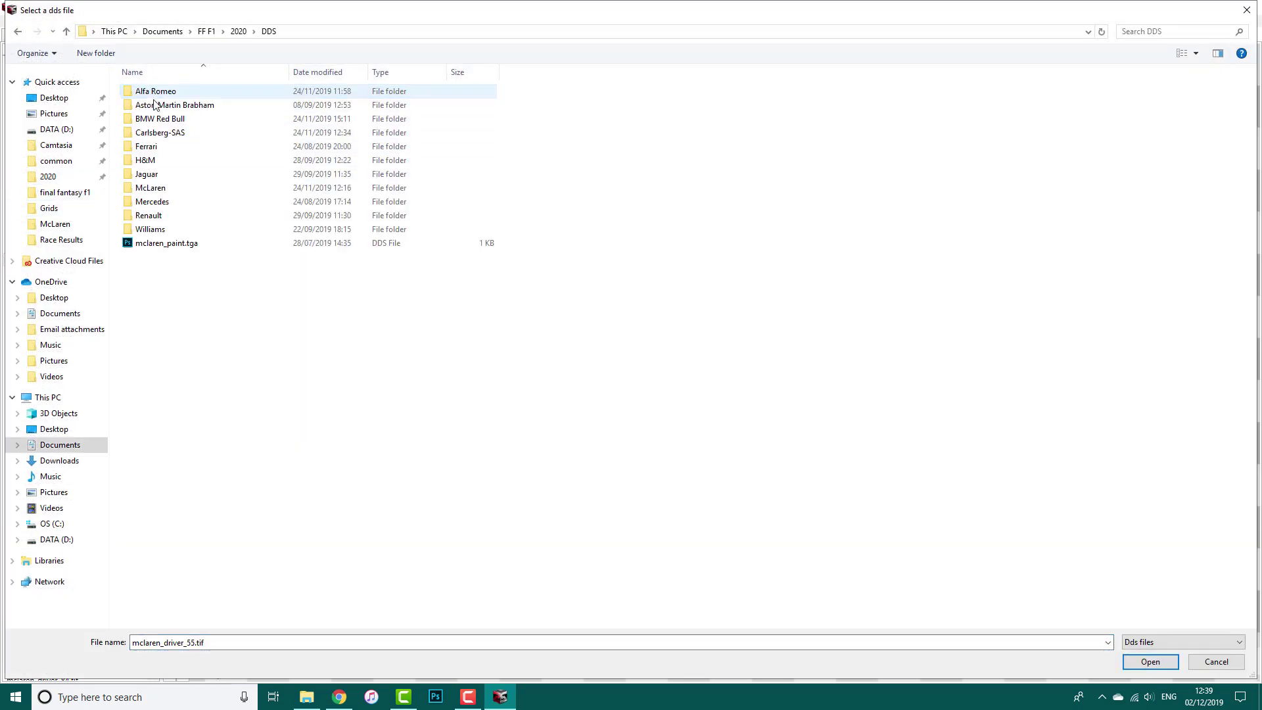
pyautogui.doubleClick(154, 189)
pyautogui.click(388, 134)
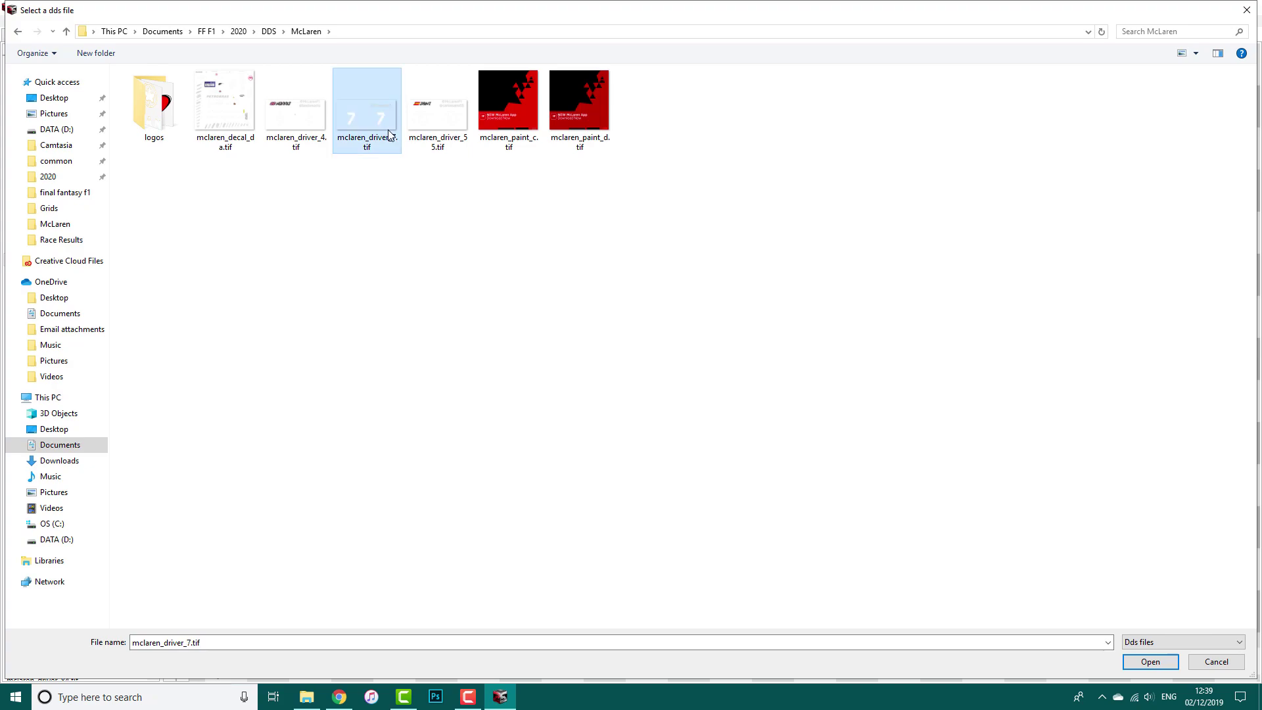
pyautogui.click(1151, 662)
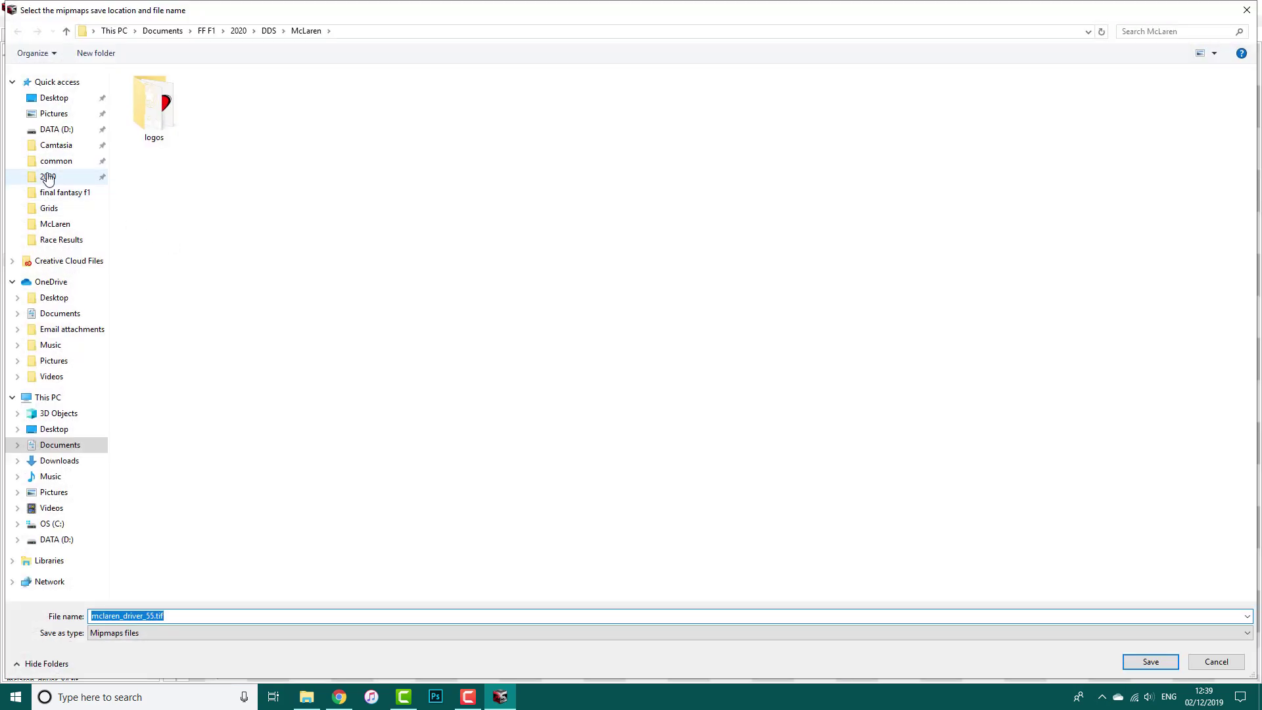
# Save the new mipmaps over mclaren_driver_55.tif.mipmaps in common > F1 2019 > f1_2019_vehicle_package > teams > mclaren > textures
pyautogui.click(56, 161)
pyautogui.doubleClick(174, 105)
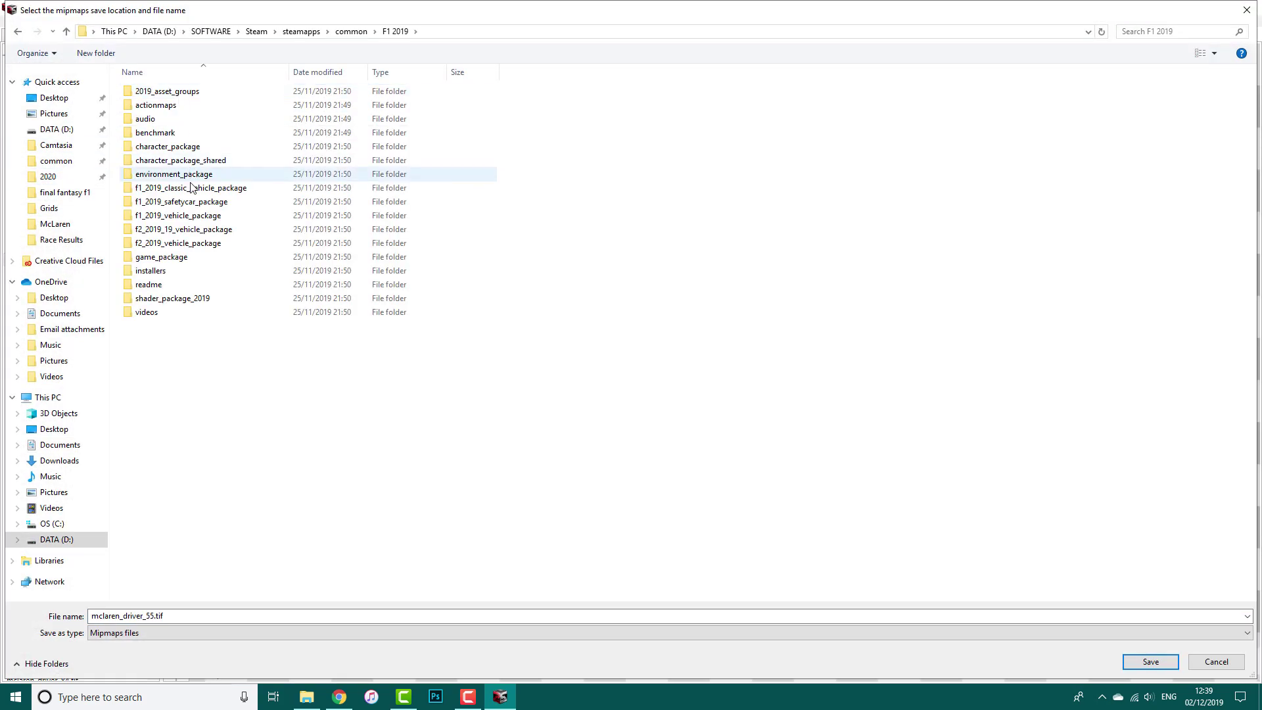
pyautogui.doubleClick(192, 217)
pyautogui.doubleClick(165, 107)
pyautogui.doubleClick(165, 161)
pyautogui.doubleClick(150, 91)
pyautogui.scroll(-7, 290, 402)
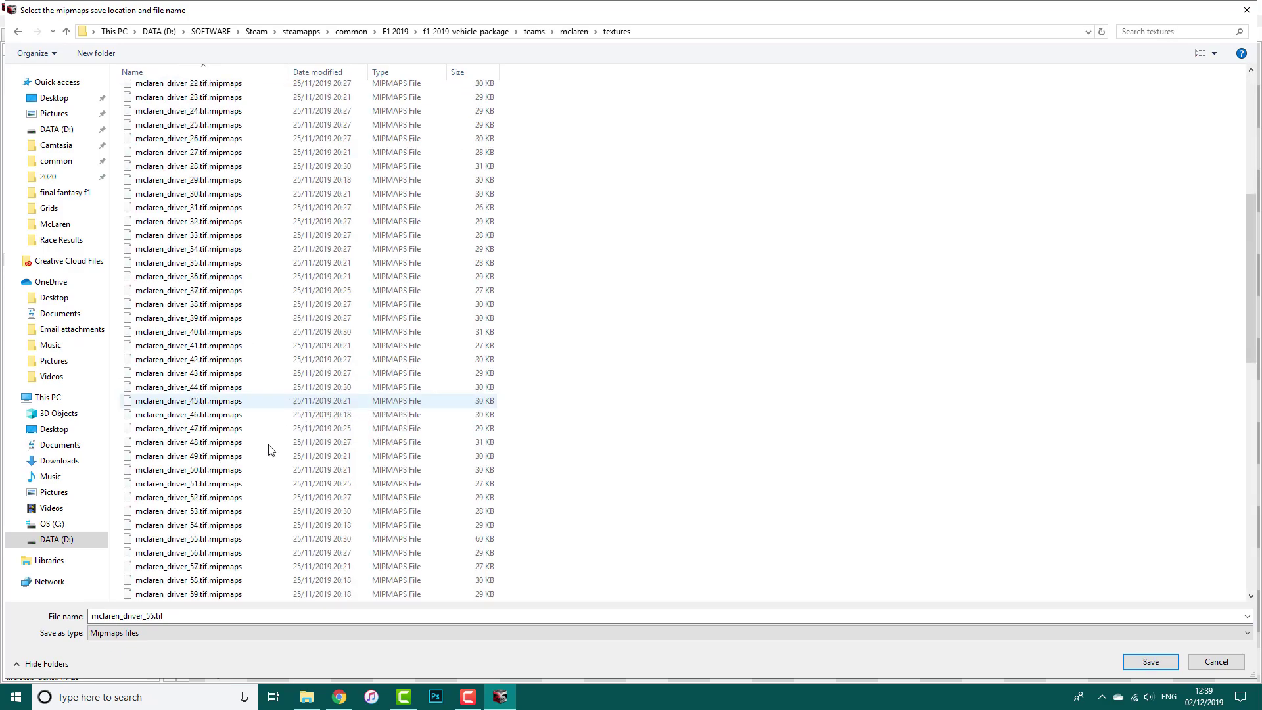
pyautogui.click(219, 538)
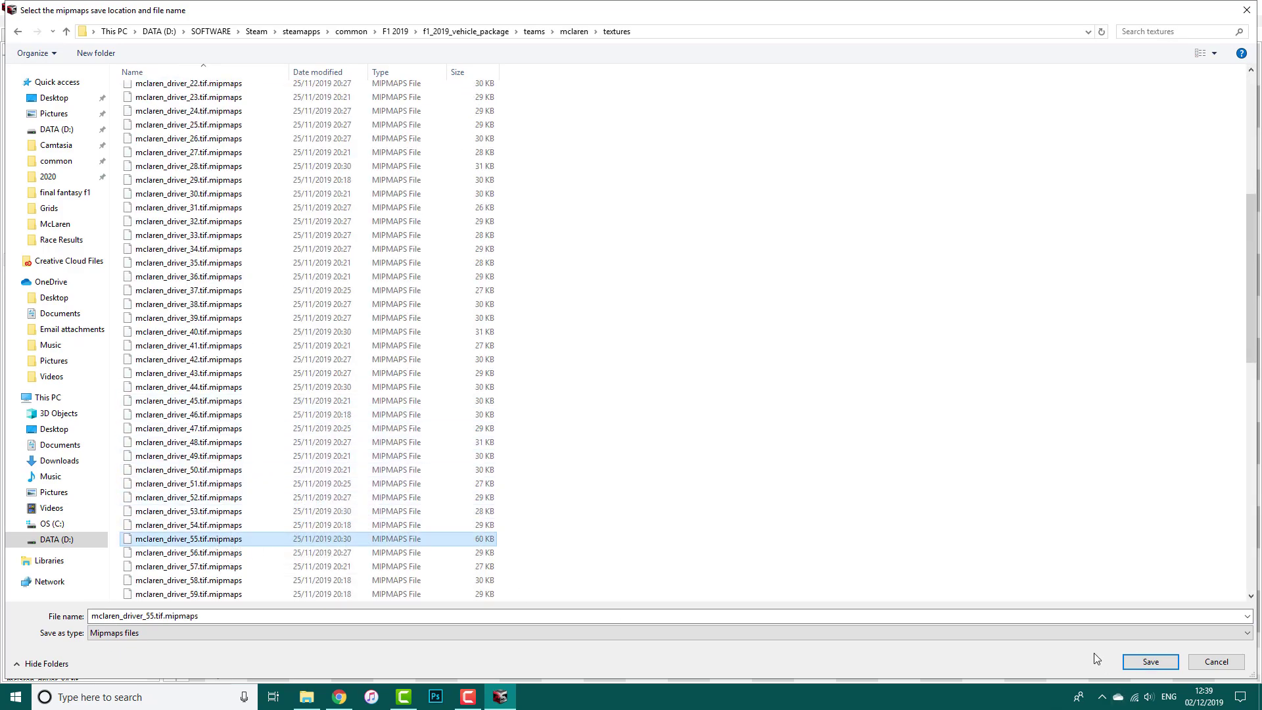
pyautogui.click(1150, 661)
pyautogui.click(677, 403)
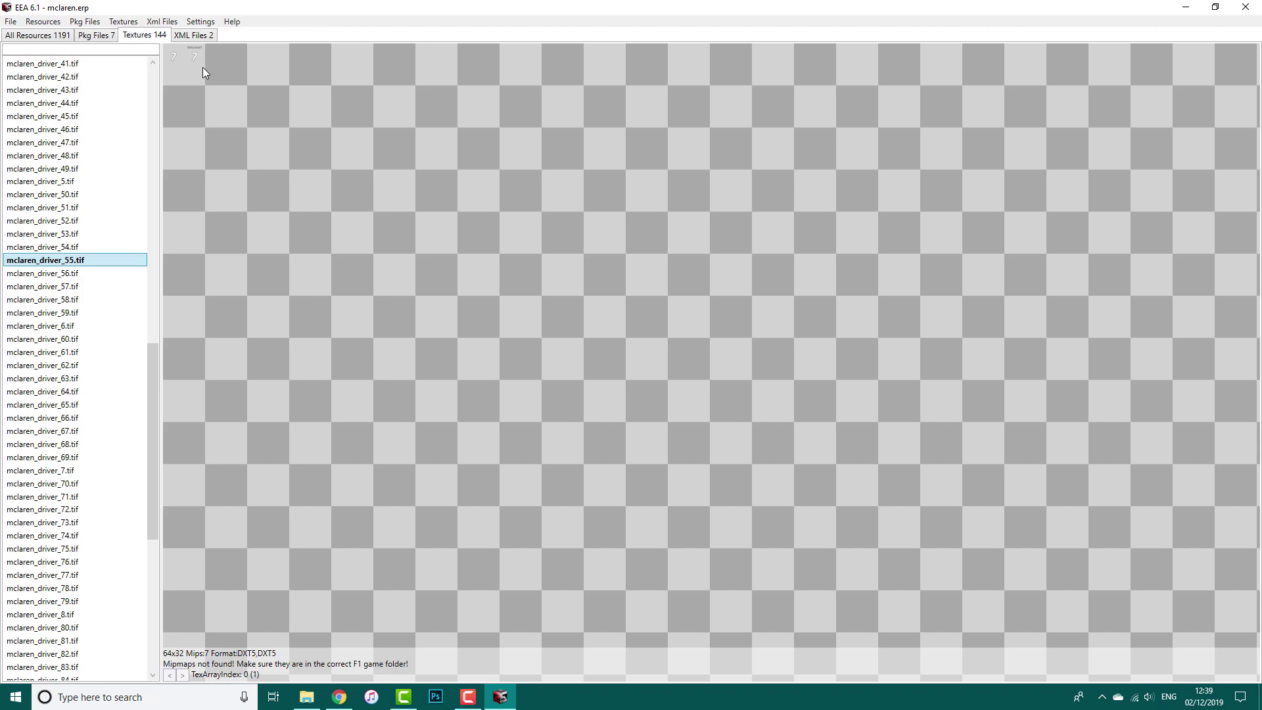
# Preview the mclaren_paint_c.tif, mclaren_paint_d.tif and mclaren_paint_s.tif textures to compare the three paint layers
pyautogui.scroll(-6, 77, 459)
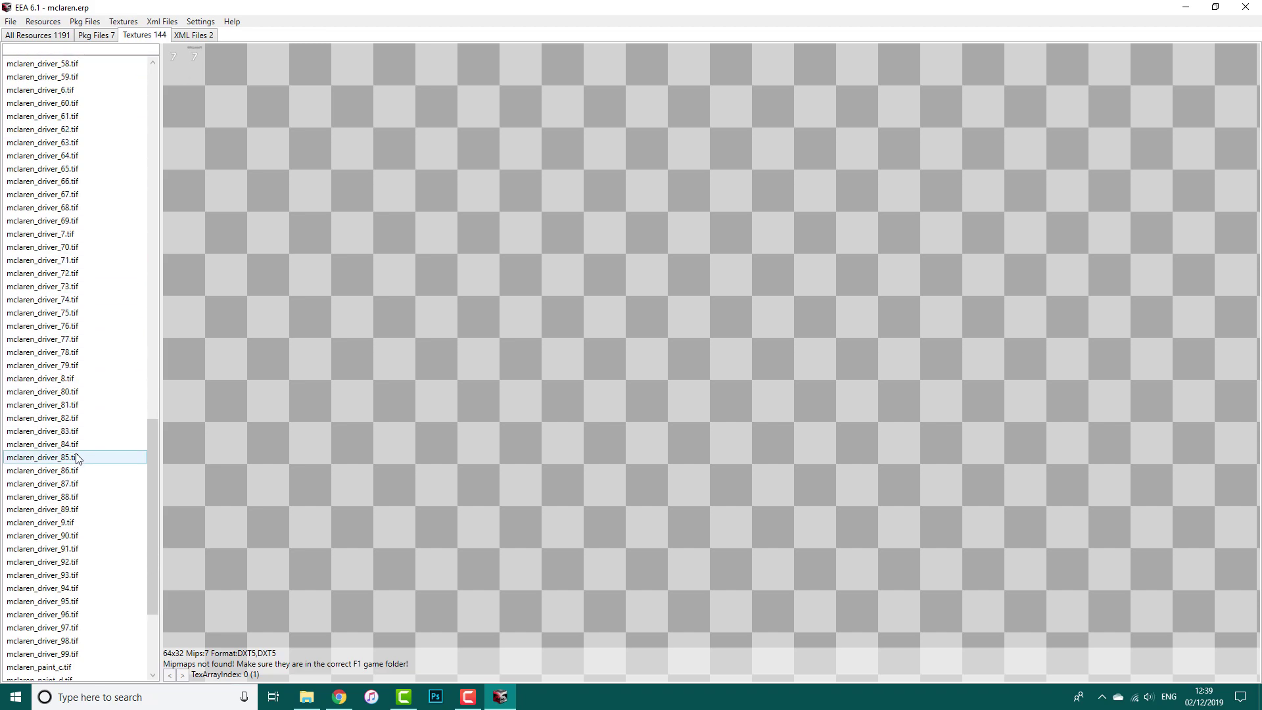
pyautogui.scroll(-3, 77, 458)
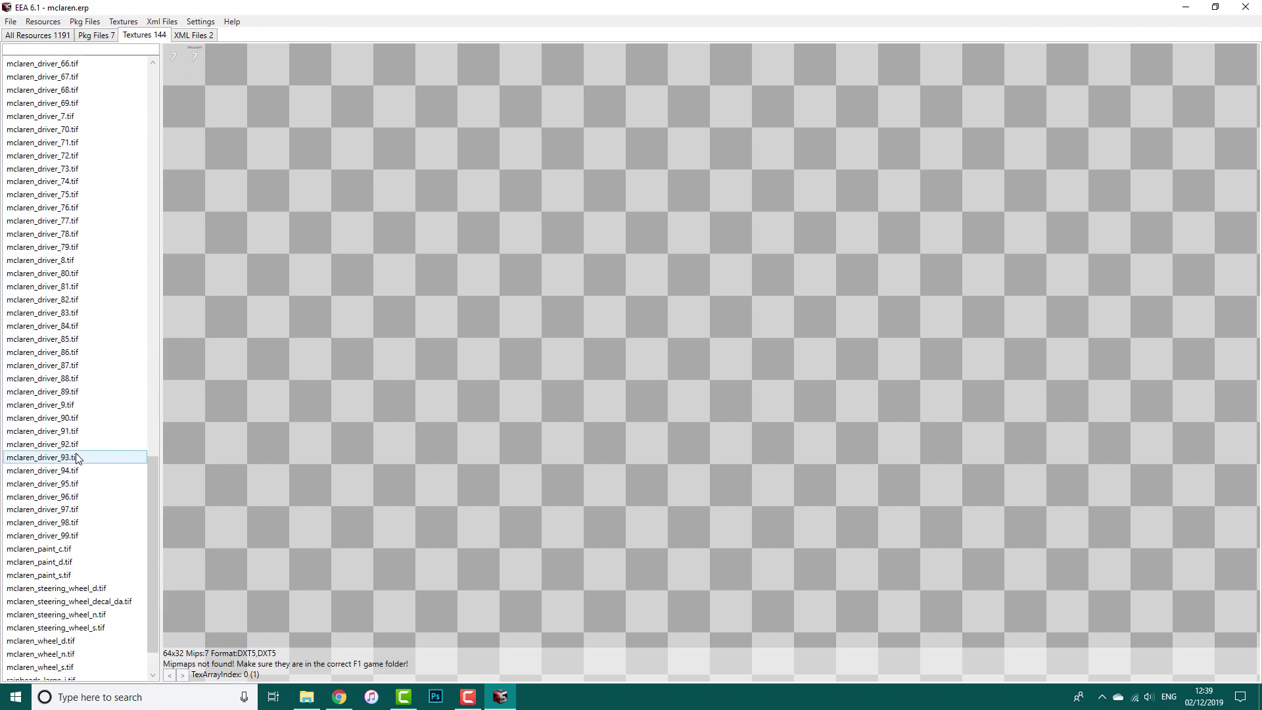
pyautogui.click(76, 549)
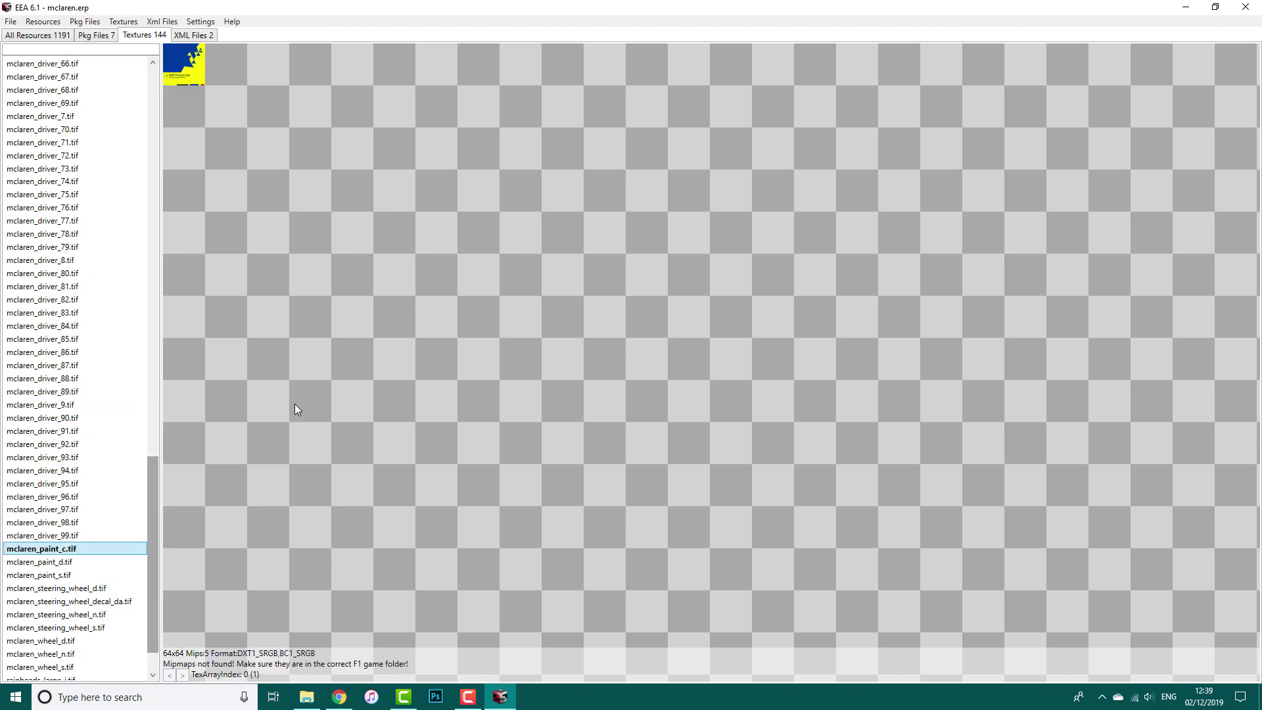
pyautogui.click(89, 562)
pyautogui.click(88, 575)
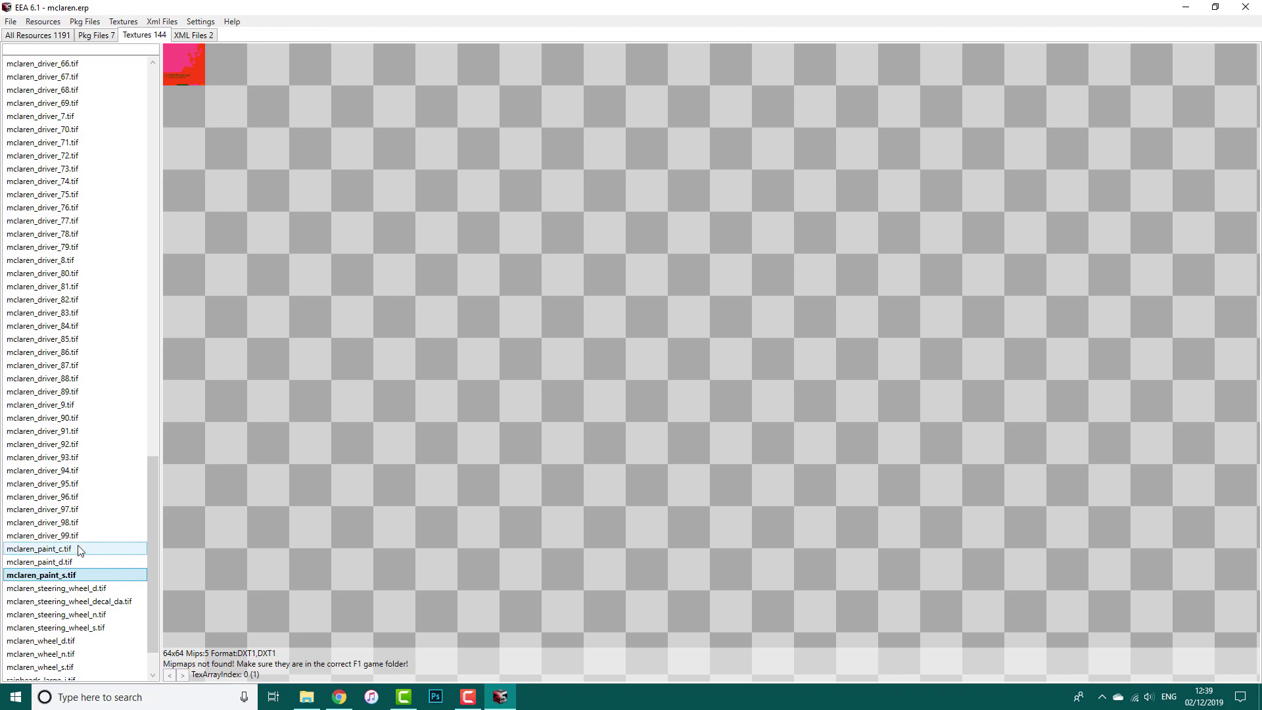
pyautogui.click(79, 550)
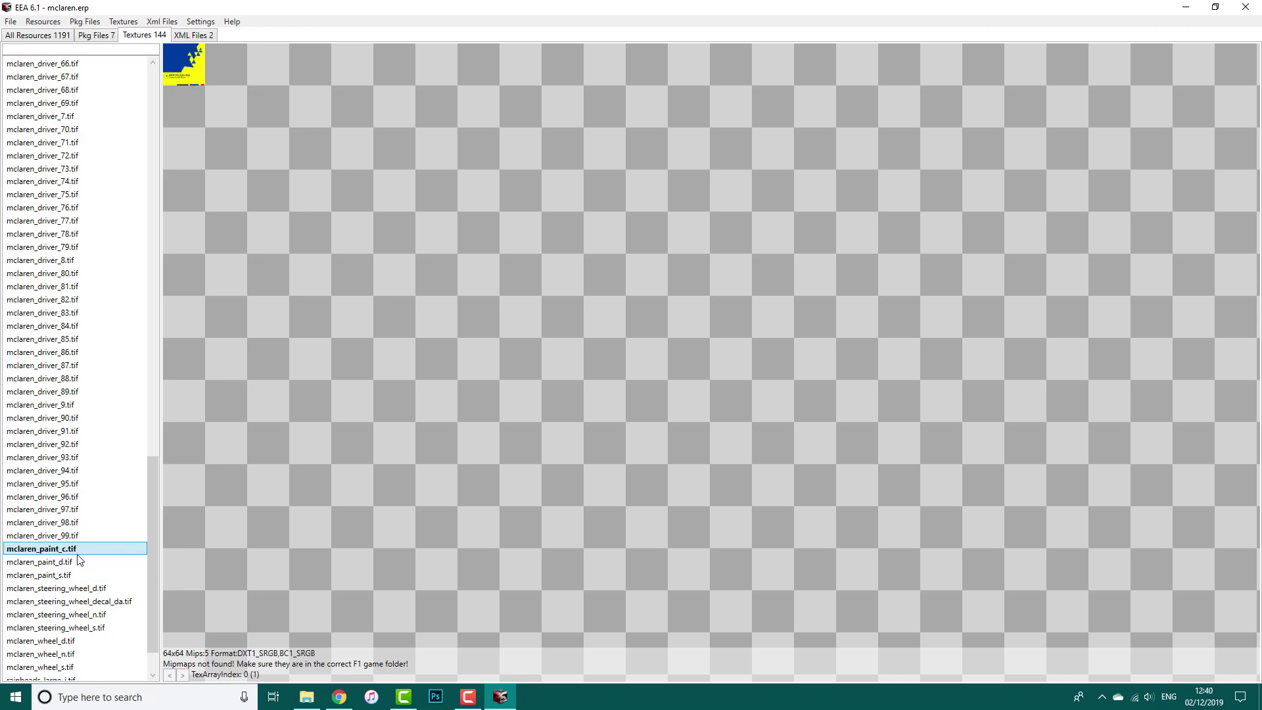
pyautogui.click(81, 562)
pyautogui.click(81, 576)
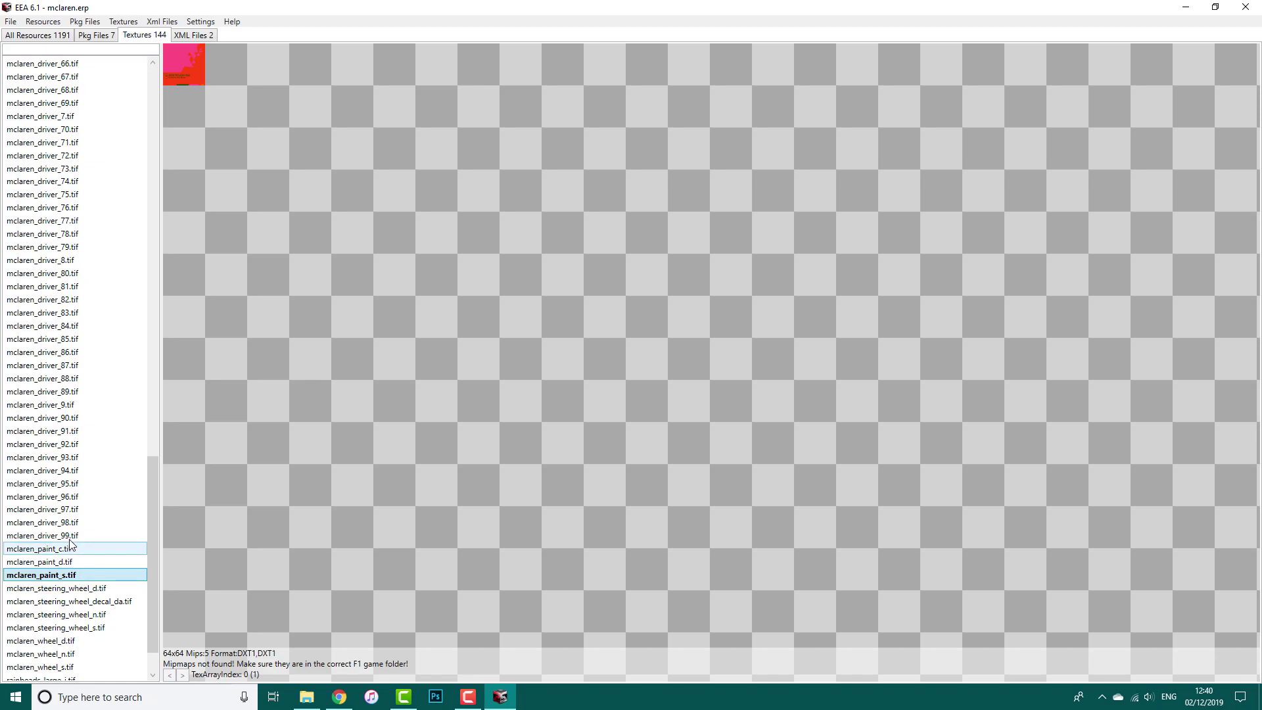
# Import the paint texture file from the McLaren folder as the replacement for the mclaren_paint_c.tif texture
pyautogui.click(75, 549)
pyautogui.click(123, 21)
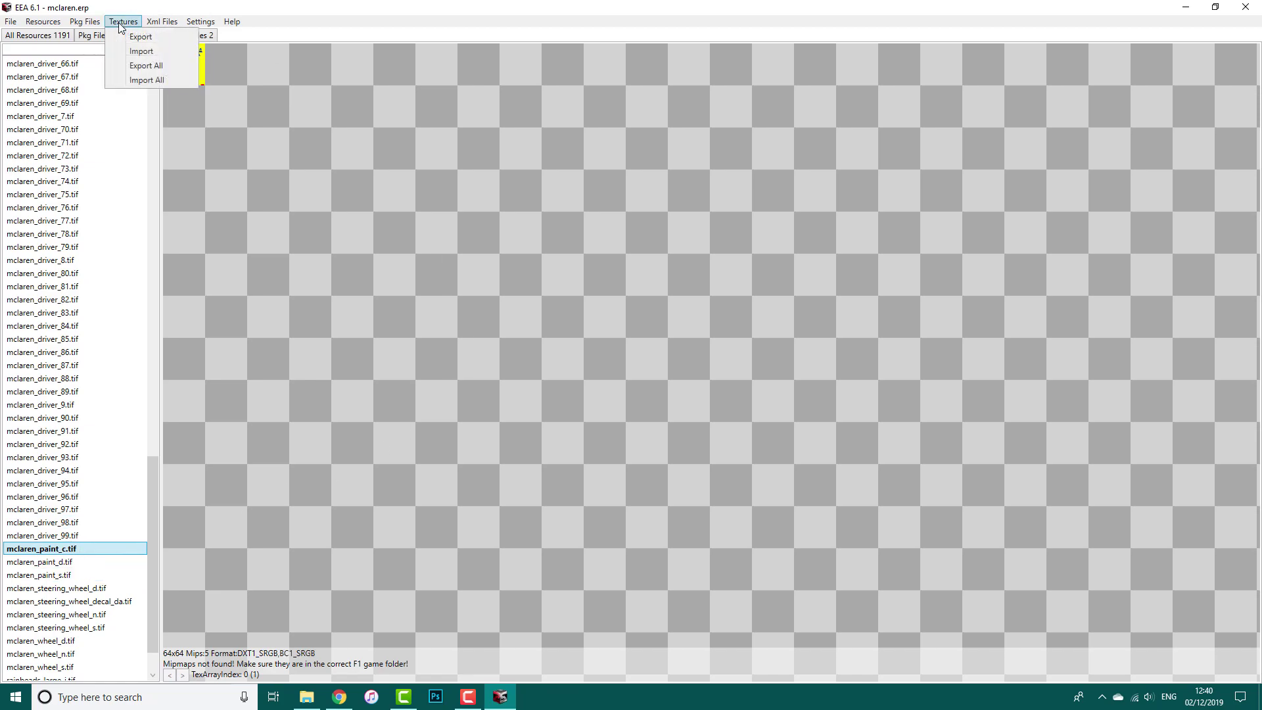
pyautogui.click(124, 51)
pyautogui.click(53, 225)
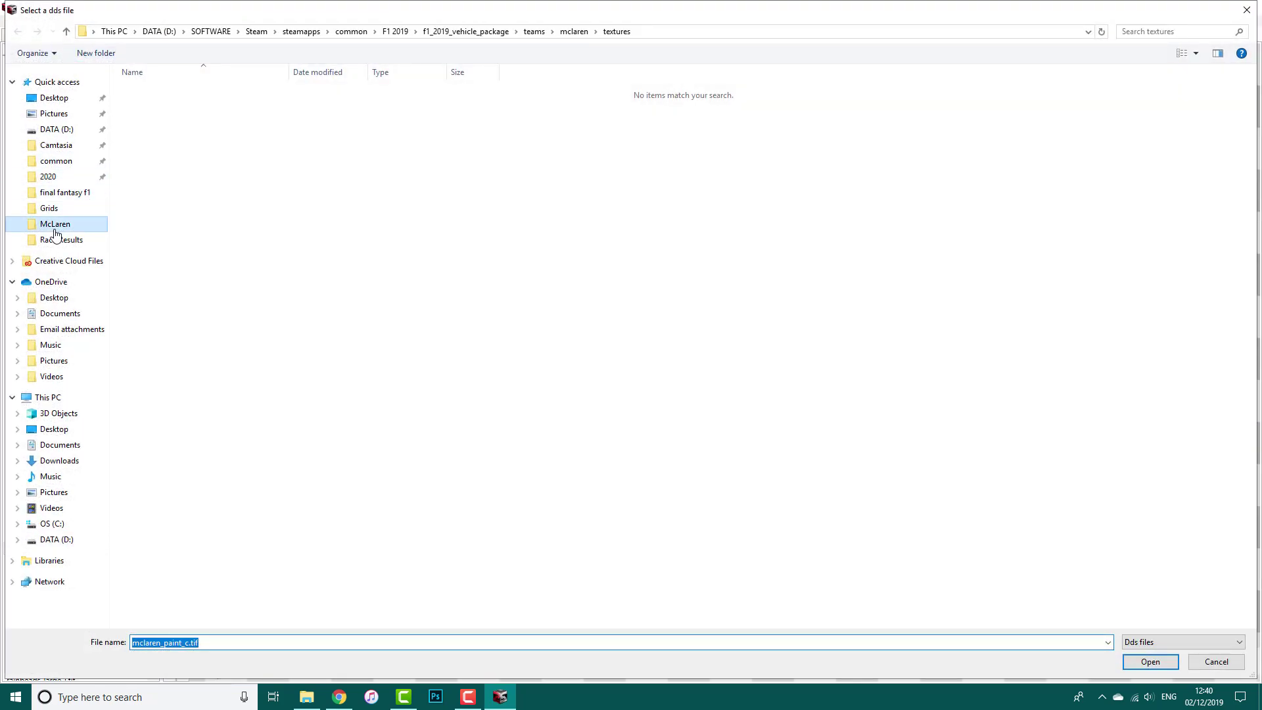
pyautogui.doubleClick(522, 138)
# Save the new mipmaps over mclaren_paint_c.tif.mipmaps in common > F1 2019 > f1_2019_vehicle_package > teams > mclaren > textures
pyautogui.click(56, 162)
pyautogui.doubleClick(169, 96)
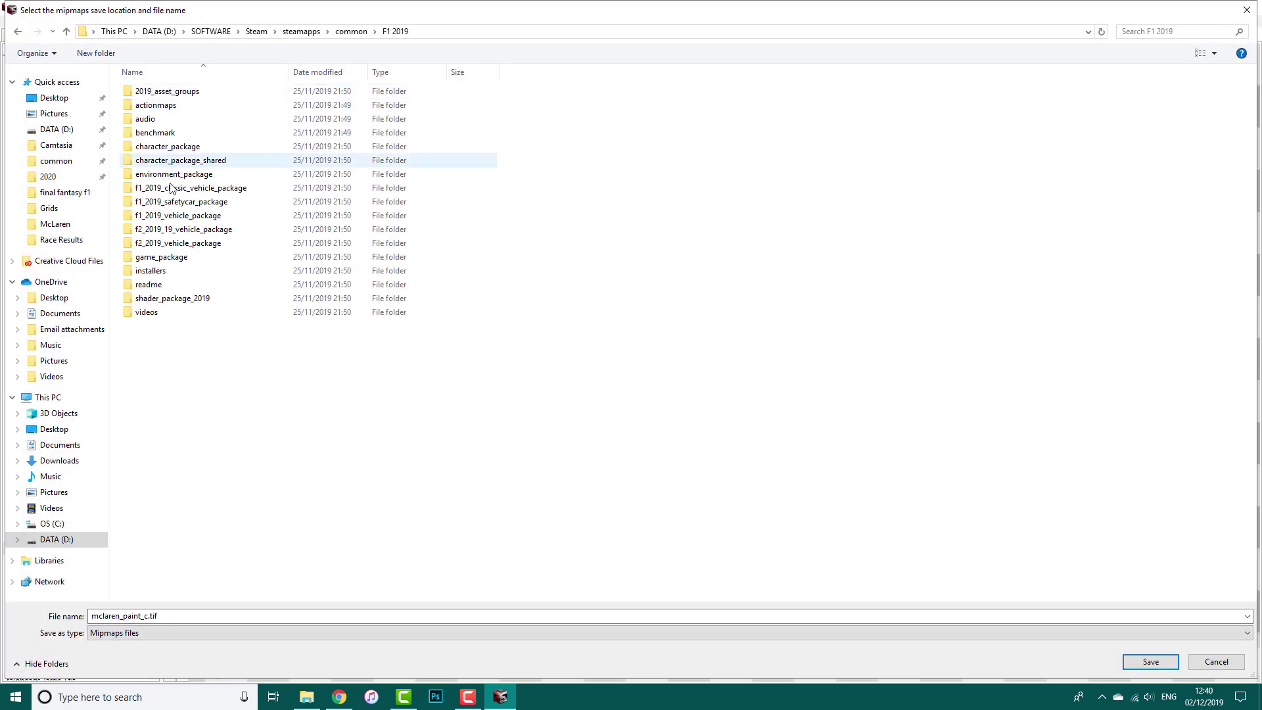
pyautogui.doubleClick(174, 227)
pyautogui.click(150, 110)
pyautogui.doubleClick(150, 106)
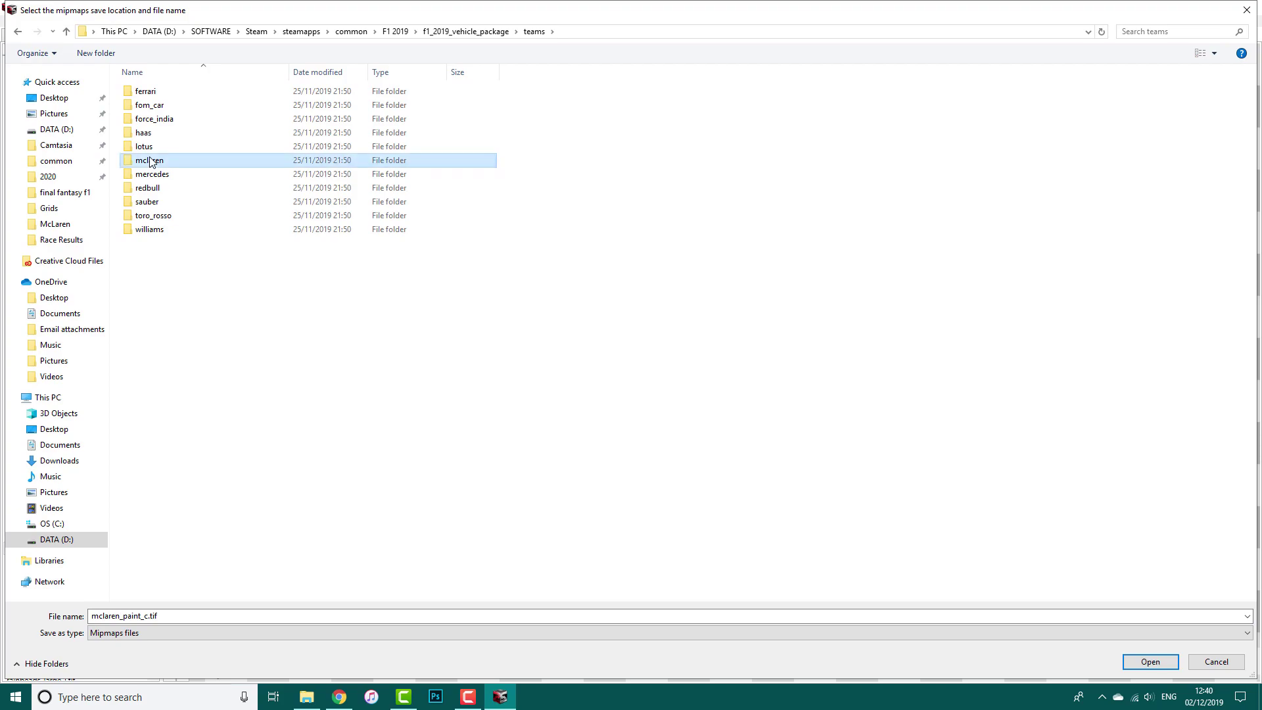
pyautogui.doubleClick(147, 161)
pyautogui.click(146, 95)
pyautogui.doubleClick(146, 96)
pyautogui.scroll(-20, 254, 321)
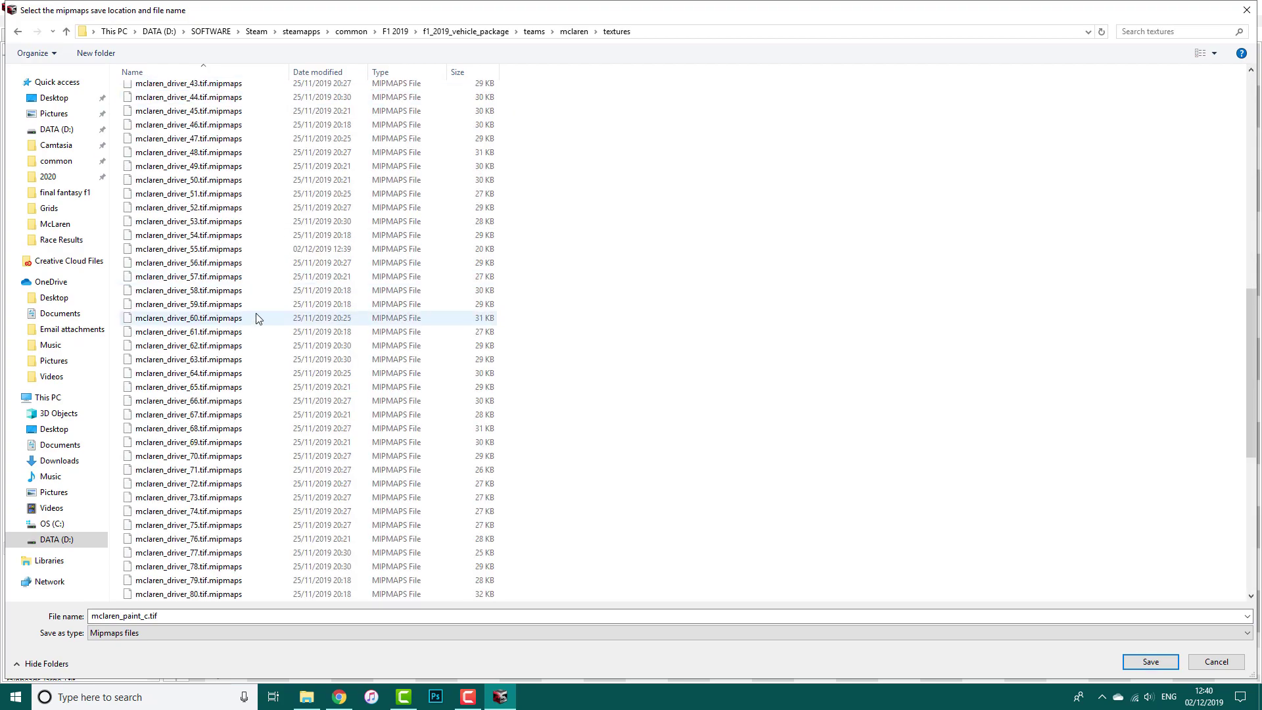
pyautogui.click(227, 471)
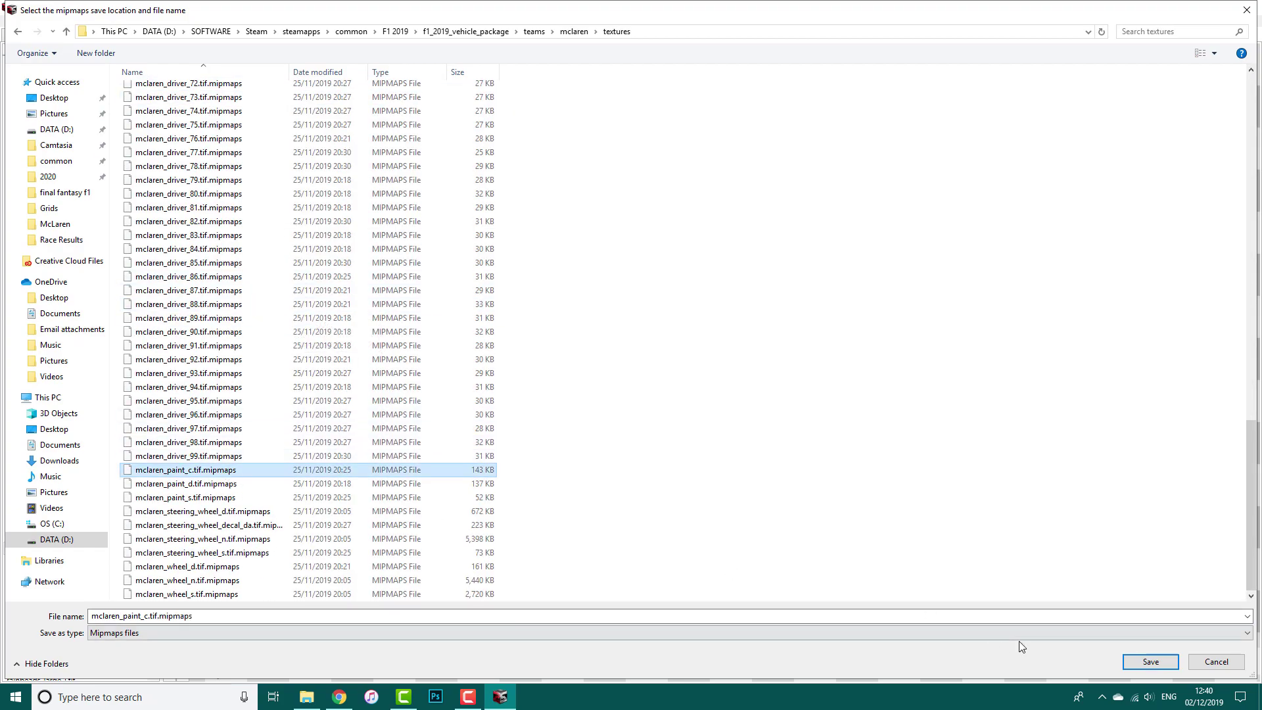
pyautogui.click(1134, 661)
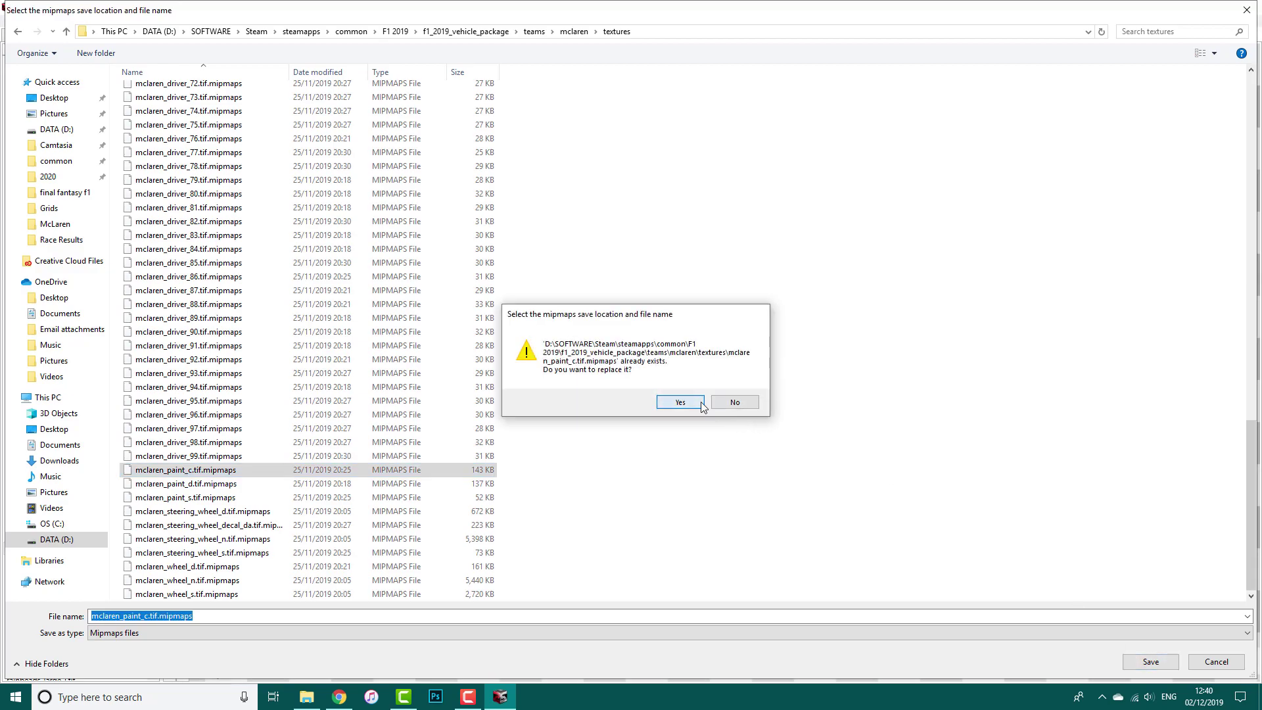
pyautogui.click(701, 401)
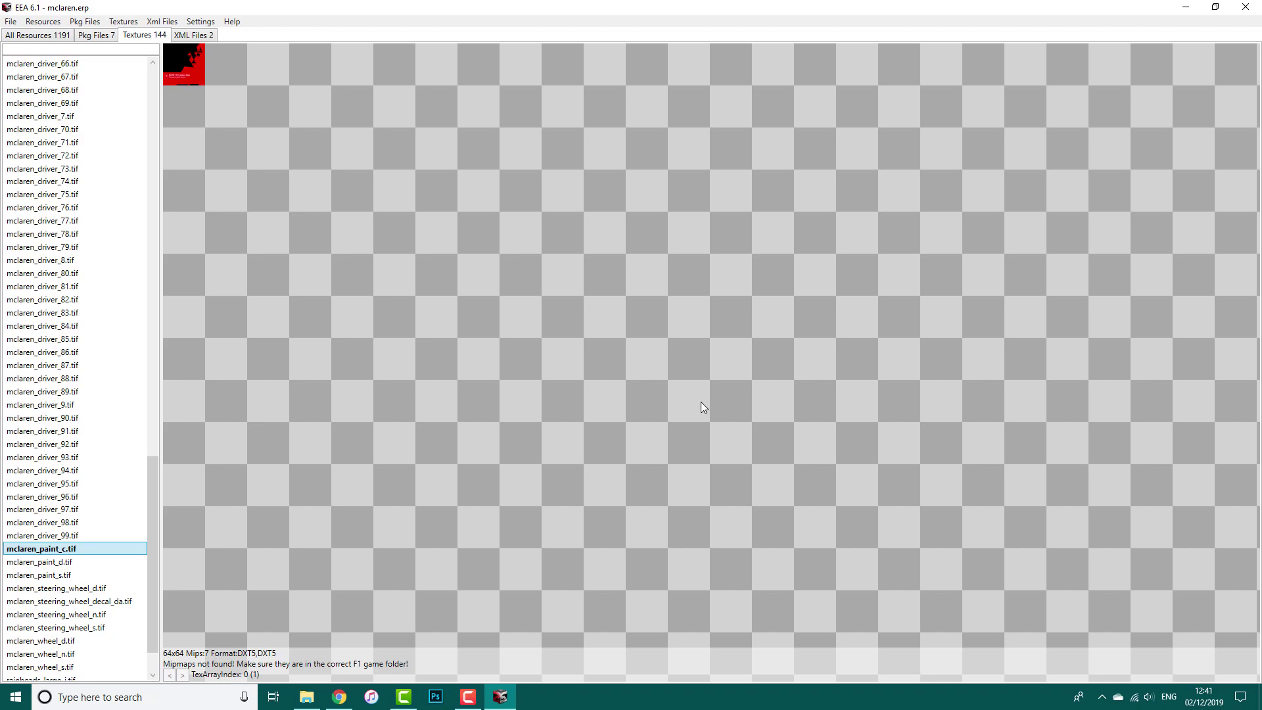
# Import the paint texture file from the McLaren folder as the replacement for the mclaren_paint_d.tif texture
pyautogui.click(68, 563)
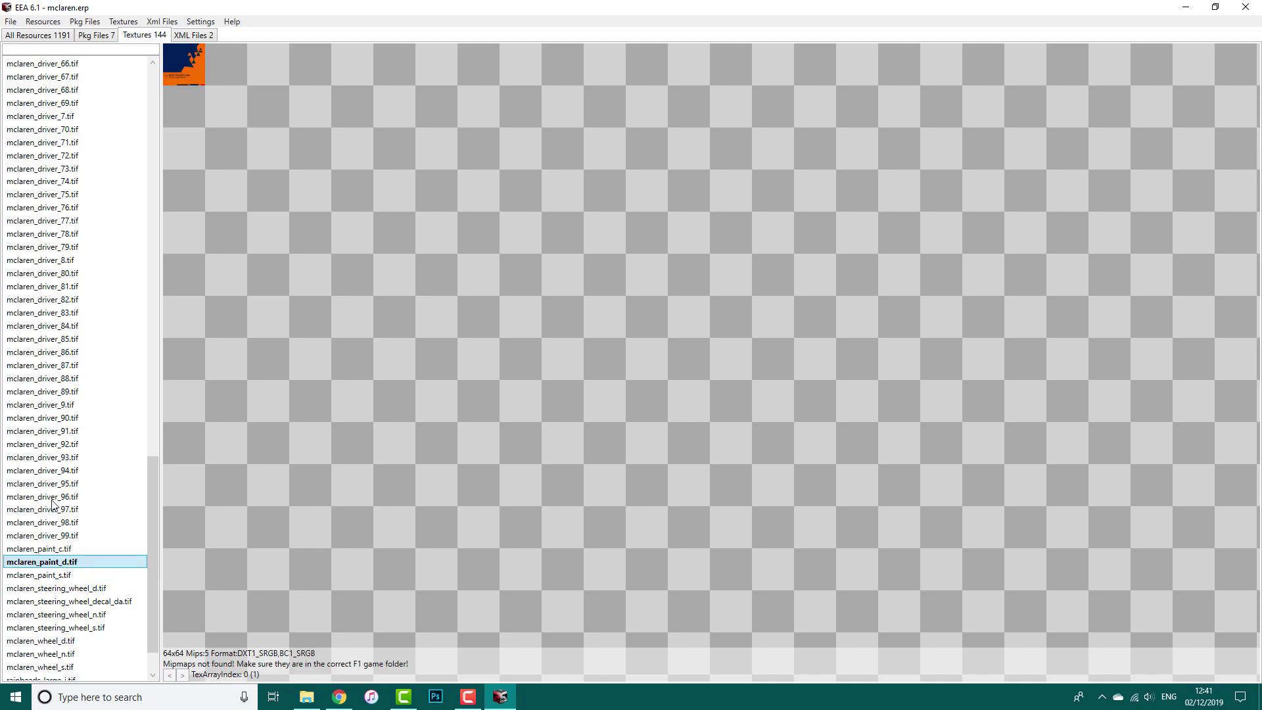
pyautogui.click(123, 21)
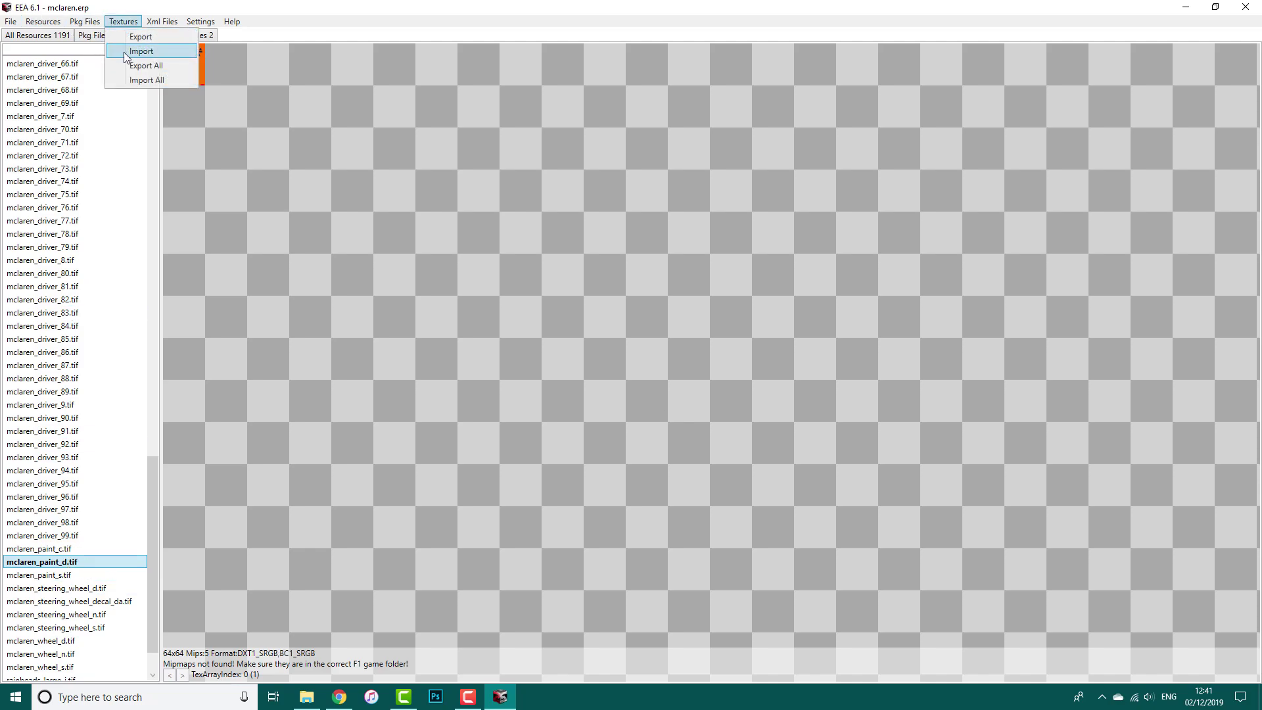
pyautogui.click(123, 53)
pyautogui.click(65, 208)
pyautogui.doubleClick(564, 135)
# Save the new mipmaps over mclaren_paint_d.tif.mipmaps in common > F1 2019 > f1_2019_vehicle_package > teams > mclaren > textures
pyautogui.click(56, 160)
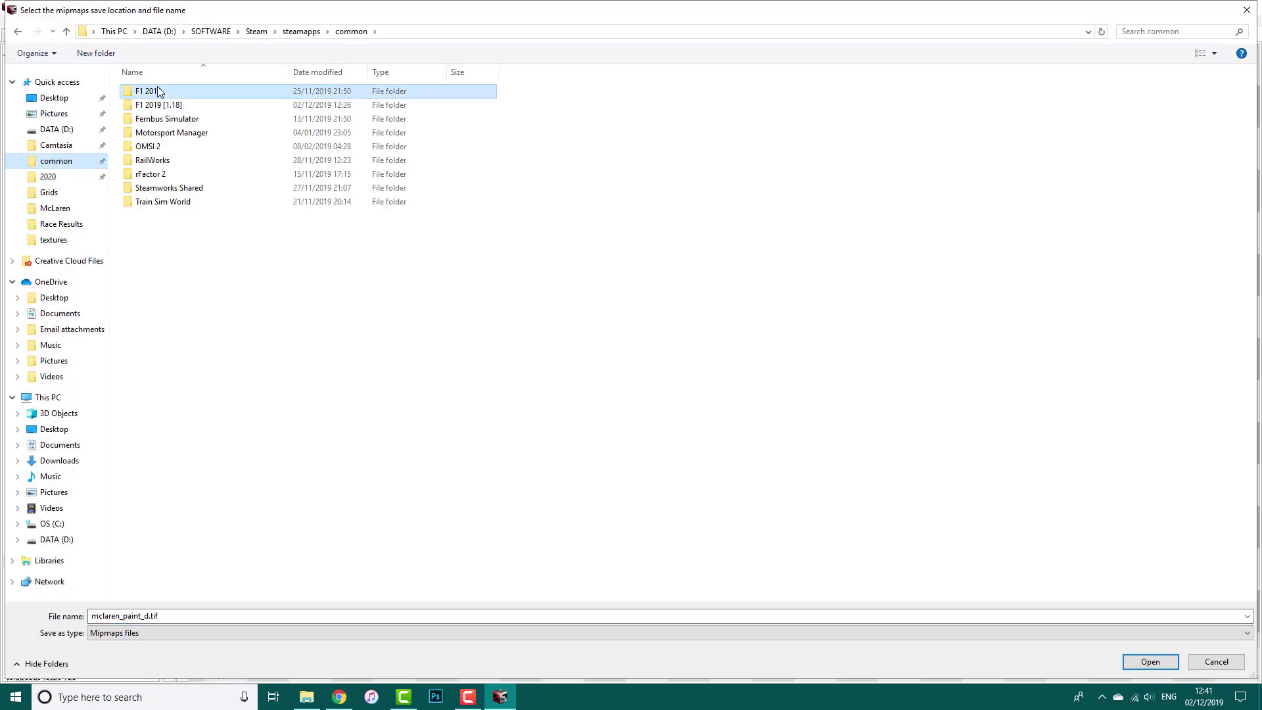
pyautogui.doubleClick(156, 90)
pyautogui.doubleClick(178, 216)
pyautogui.doubleClick(150, 105)
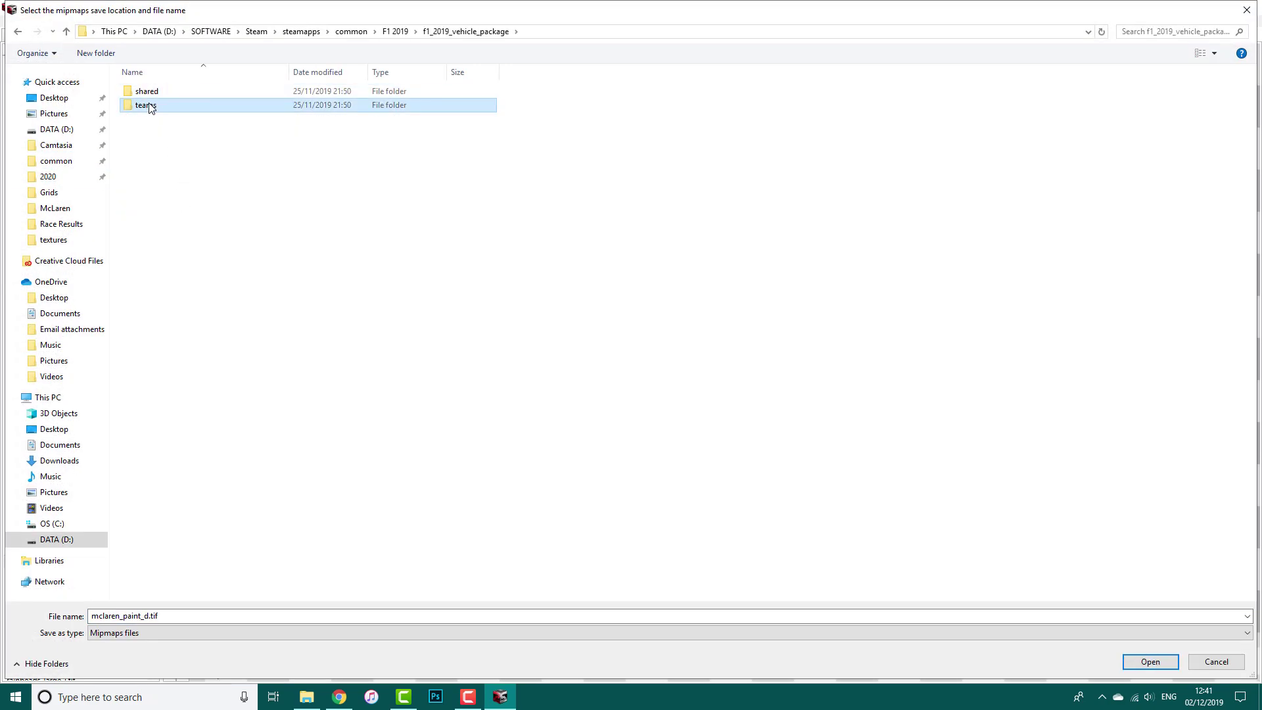
pyautogui.doubleClick(160, 161)
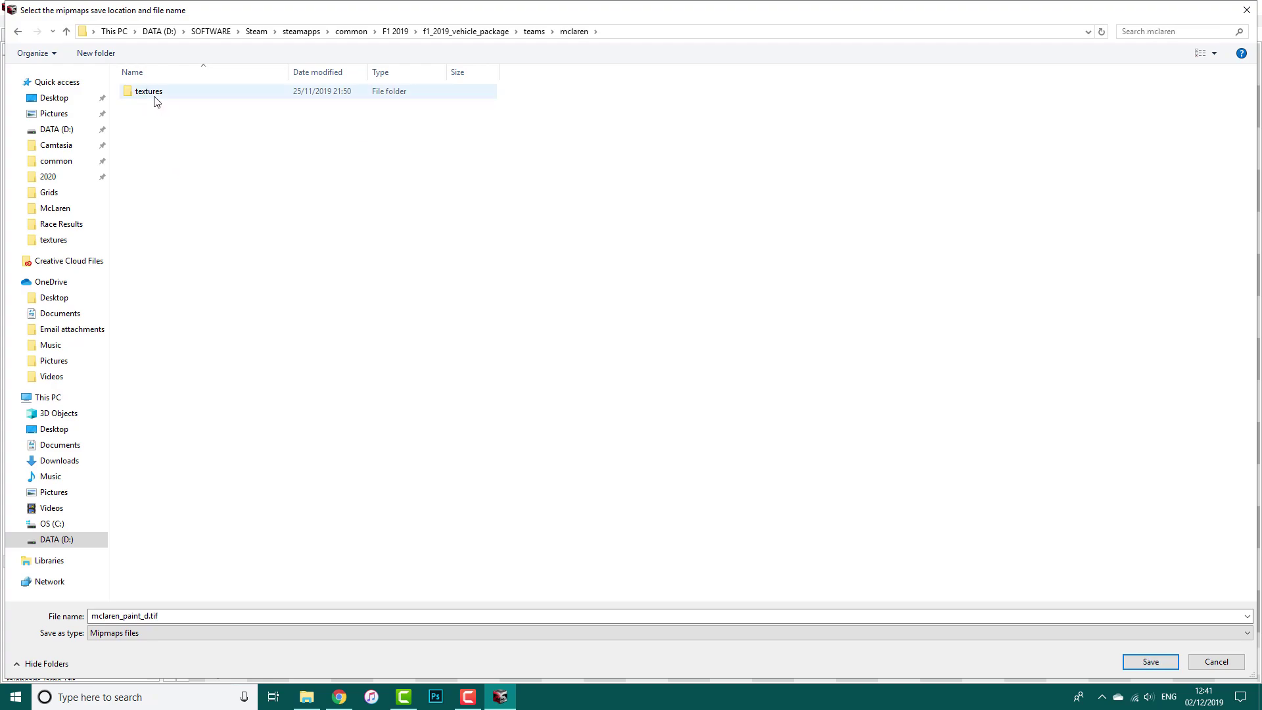
pyautogui.doubleClick(155, 94)
pyautogui.scroll(-20, 166, 285)
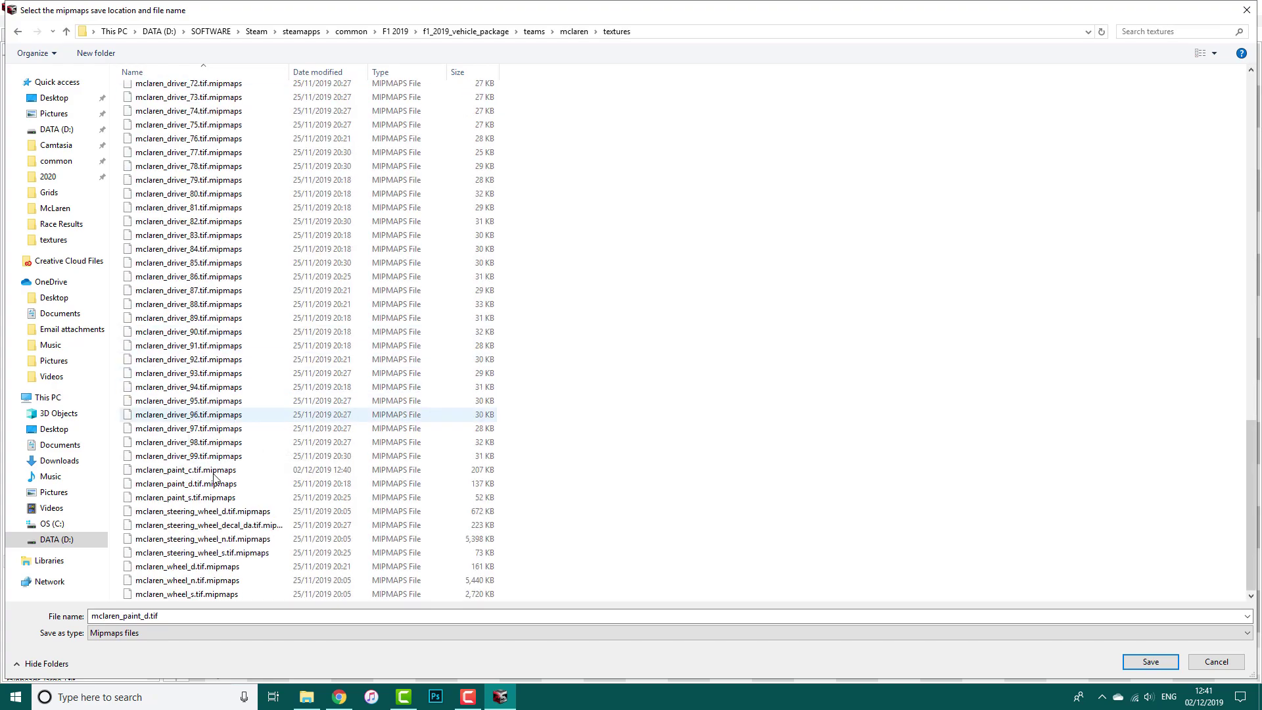
pyautogui.click(216, 488)
pyautogui.click(1151, 662)
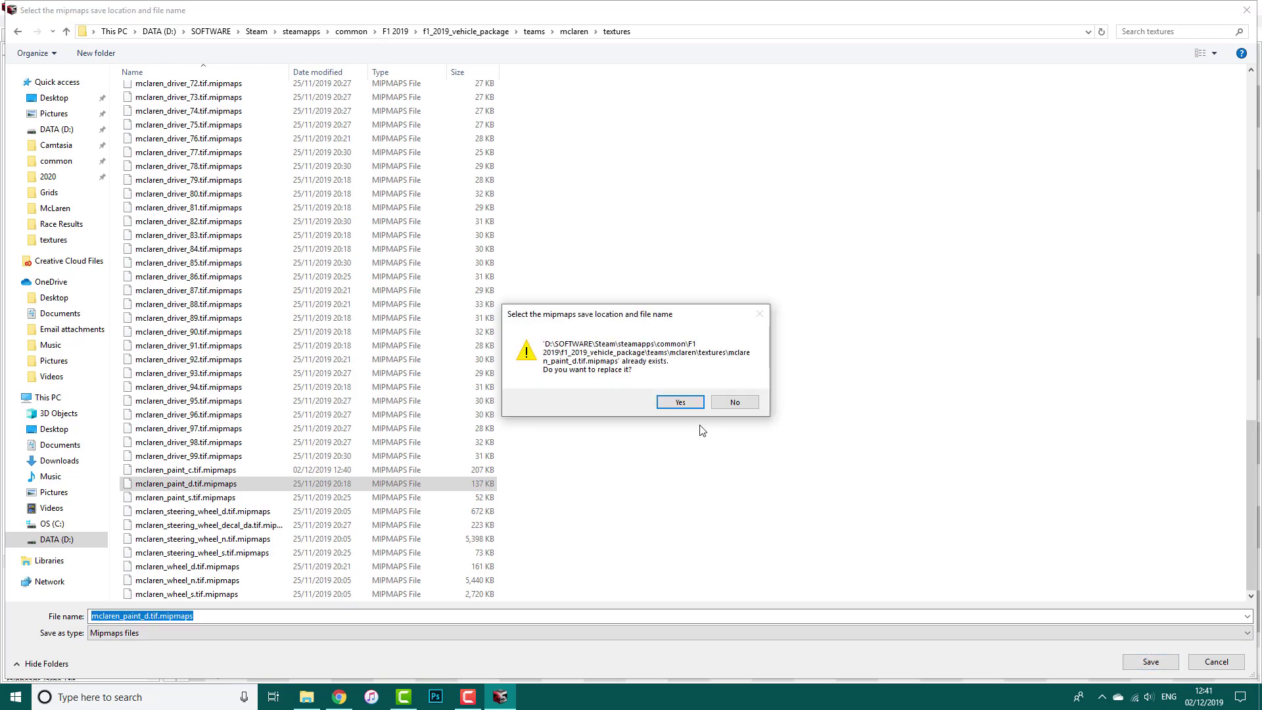
pyautogui.click(679, 402)
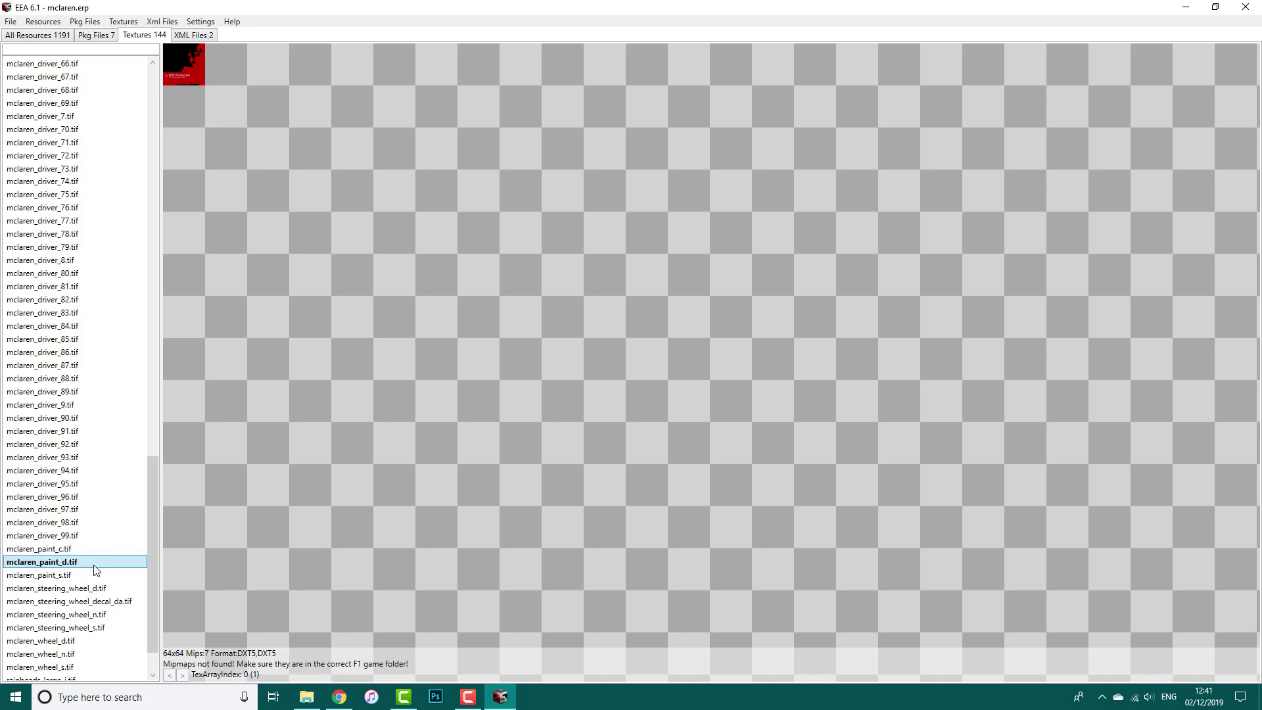
# Import mclaren_paint.tga from the 2020 > DDS folder as the replacement for the mclaren_paint_s.tif texture
pyautogui.click(71, 576)
pyautogui.click(123, 21)
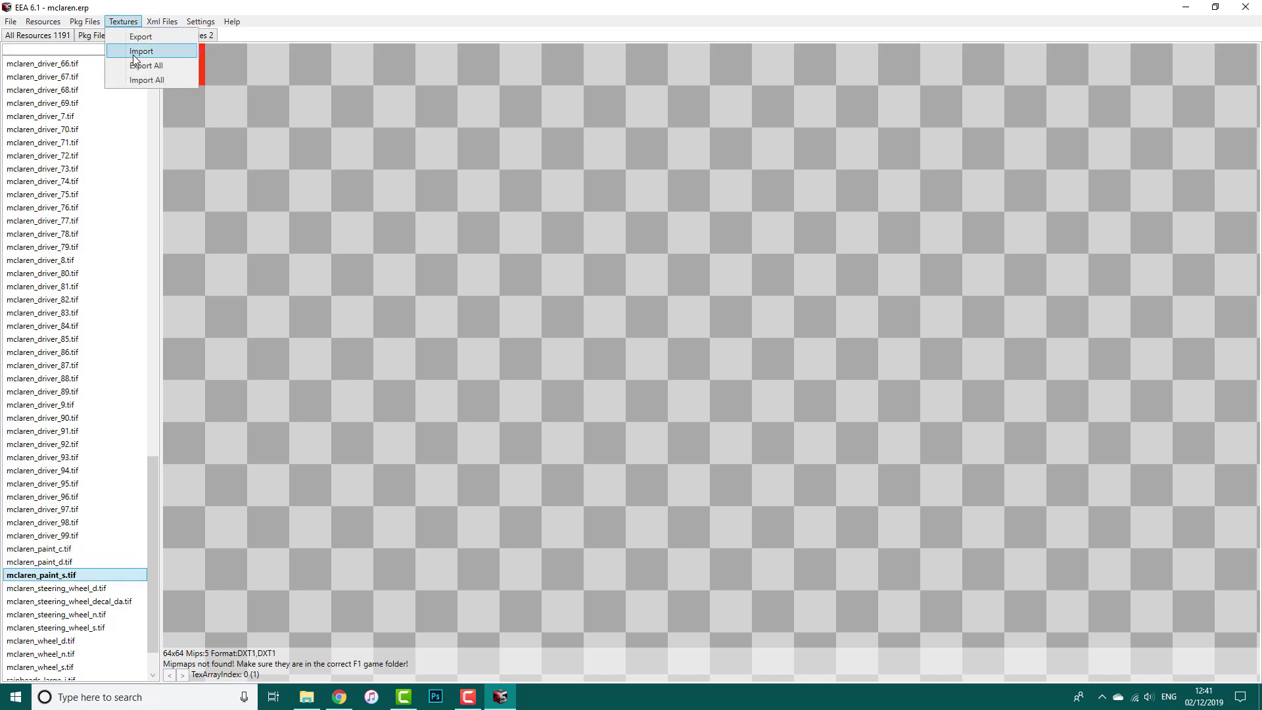
pyautogui.click(133, 53)
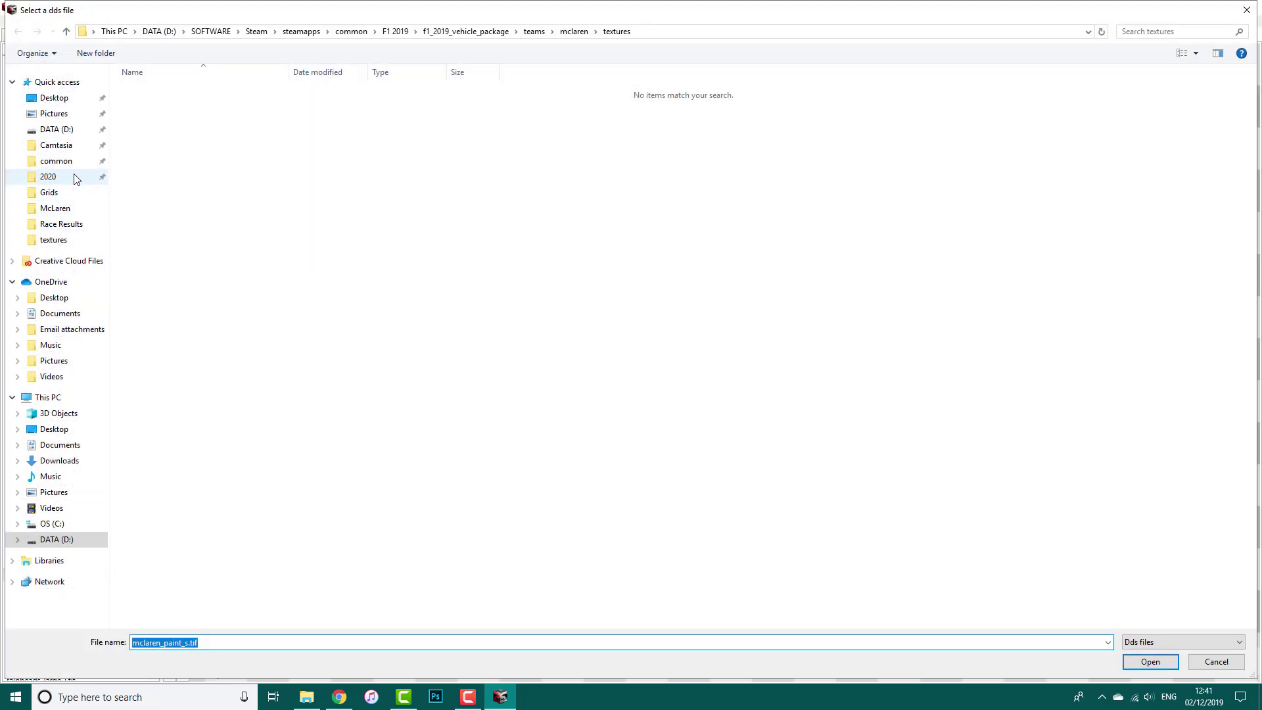
pyautogui.click(82, 177)
pyautogui.doubleClick(172, 93)
pyautogui.click(178, 245)
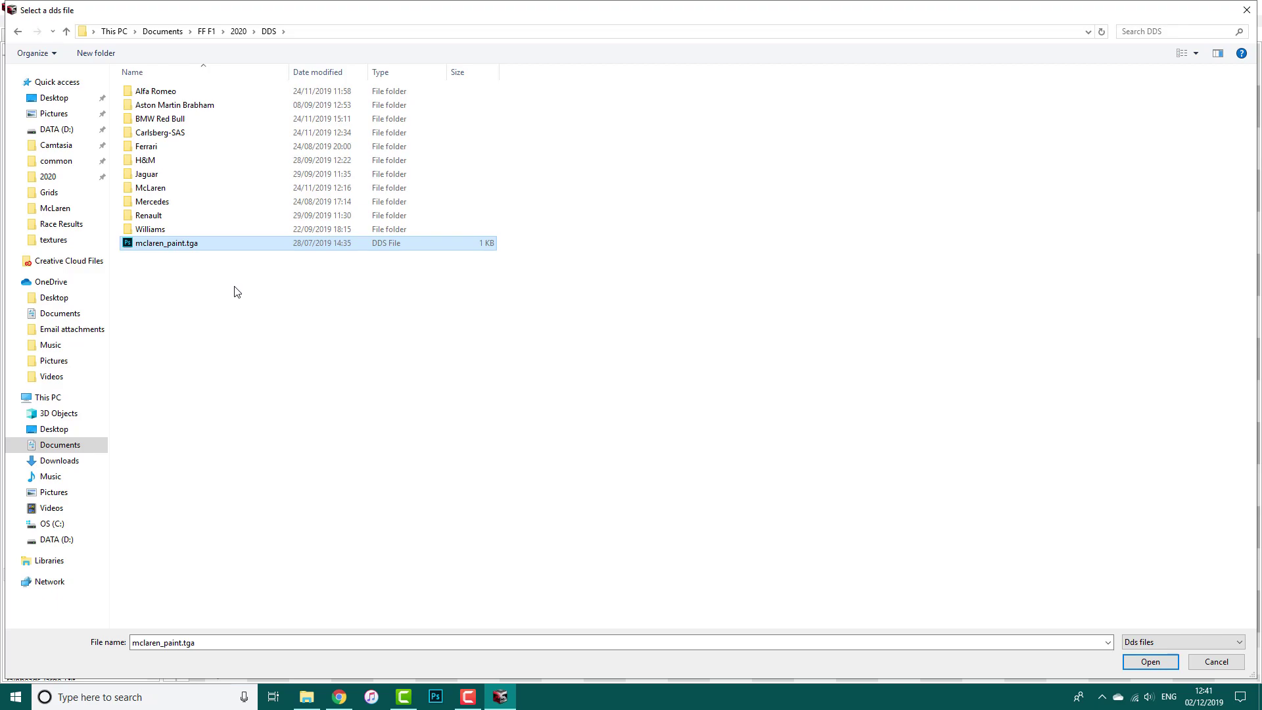
pyautogui.click(1169, 668)
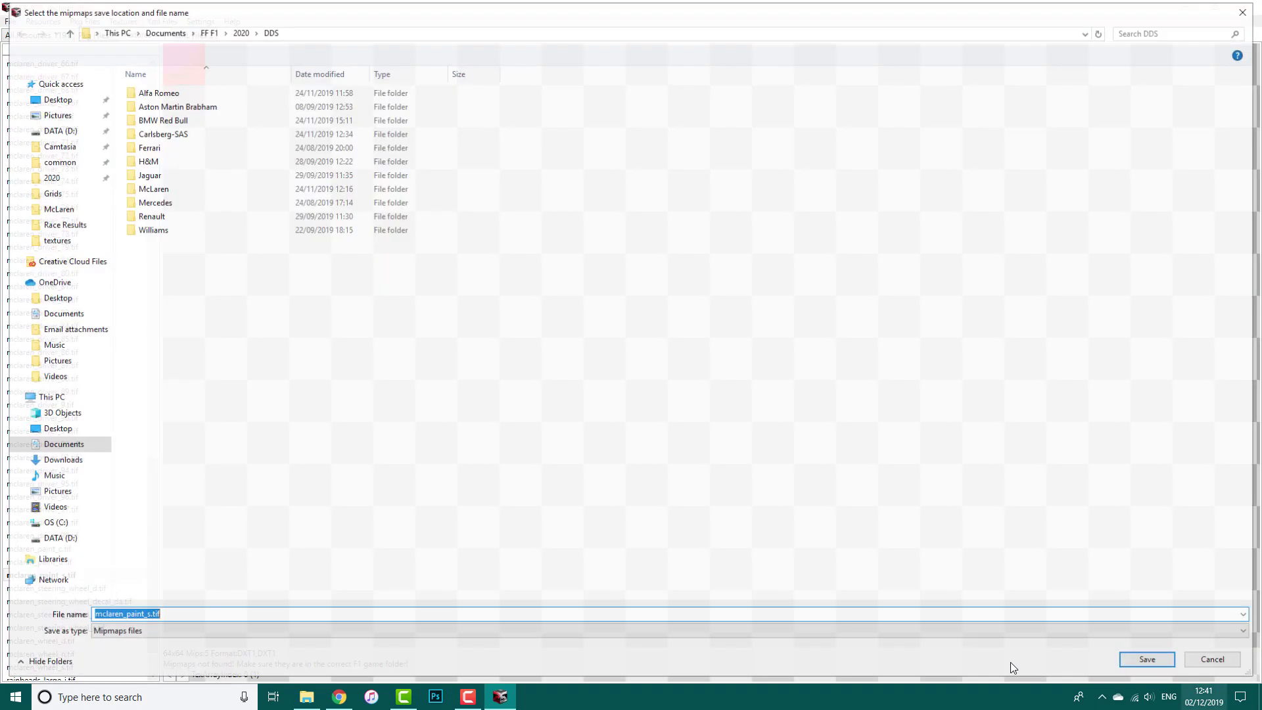
# Save the new mipmaps over mclaren_paint_s.tif.mipmaps in common > F1 2019 > f1_2019_vehicle_package > teams > mclaren > textures
pyautogui.click(55, 162)
pyautogui.doubleClick(148, 92)
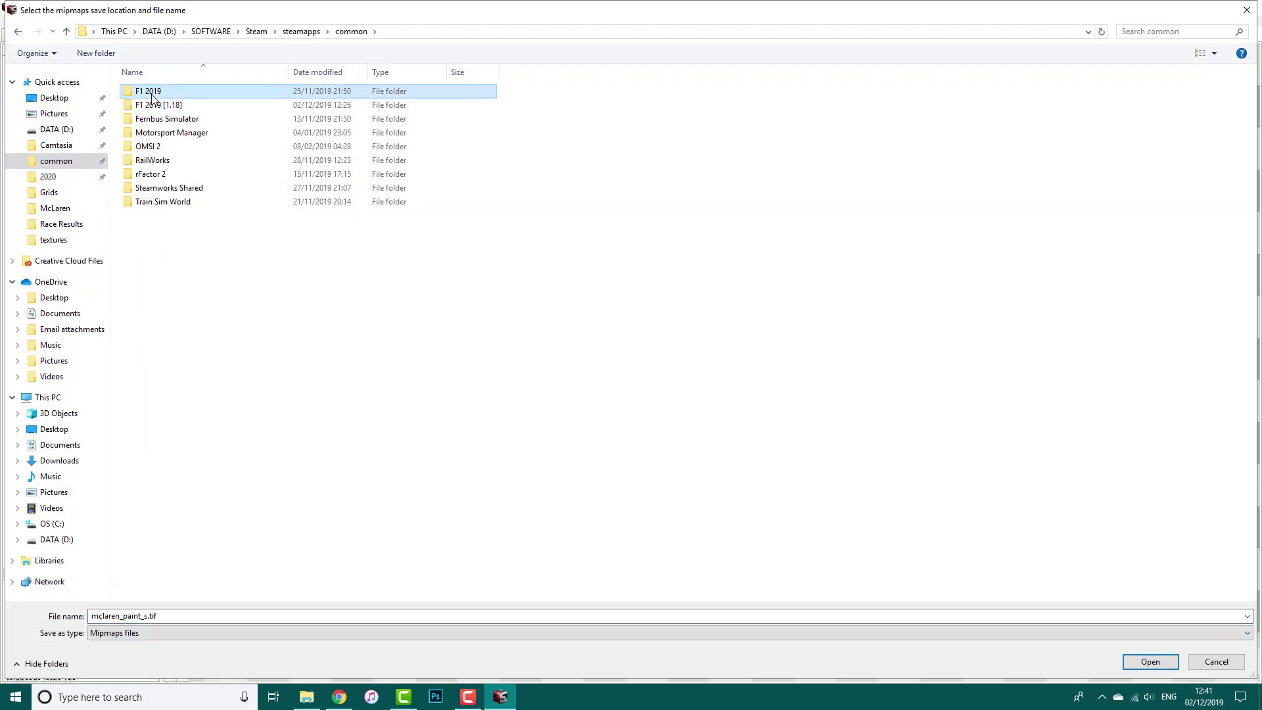
pyautogui.click(176, 217)
pyautogui.doubleClick(177, 217)
pyautogui.doubleClick(148, 105)
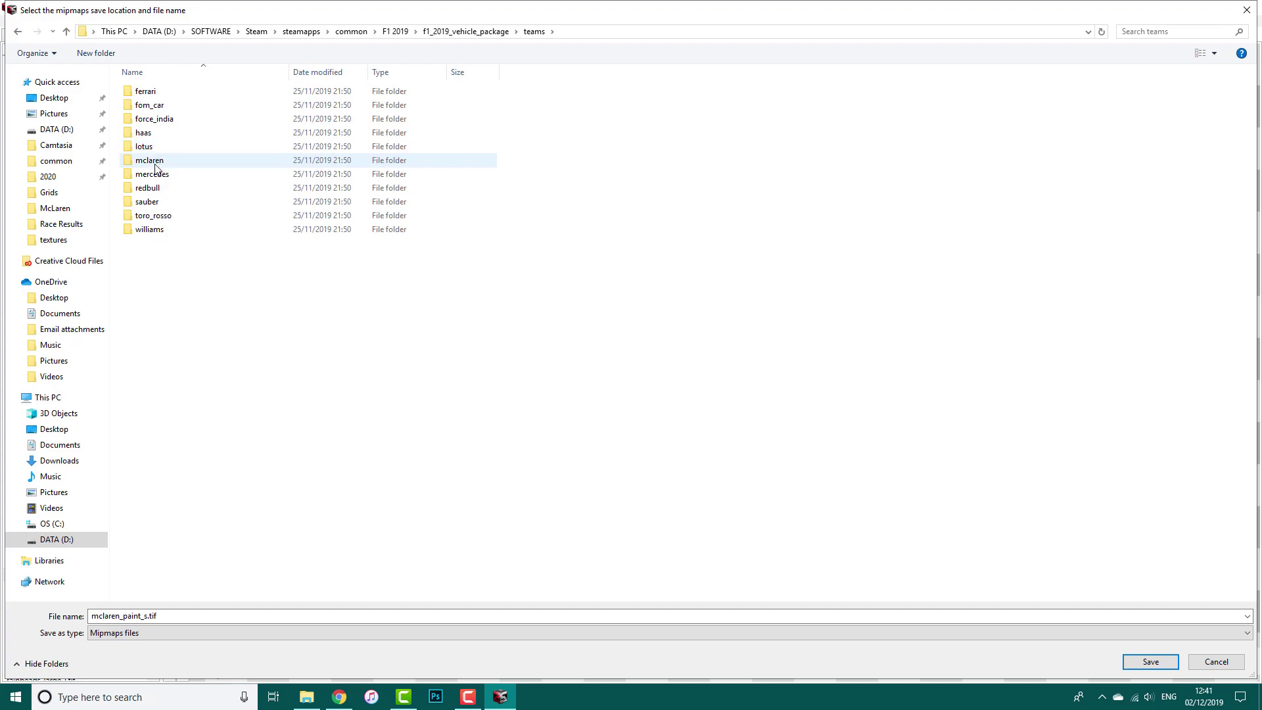
pyautogui.doubleClick(157, 161)
pyautogui.click(150, 97)
pyautogui.doubleClick(150, 97)
pyautogui.scroll(-15, 332, 335)
pyautogui.click(243, 498)
pyautogui.click(1149, 661)
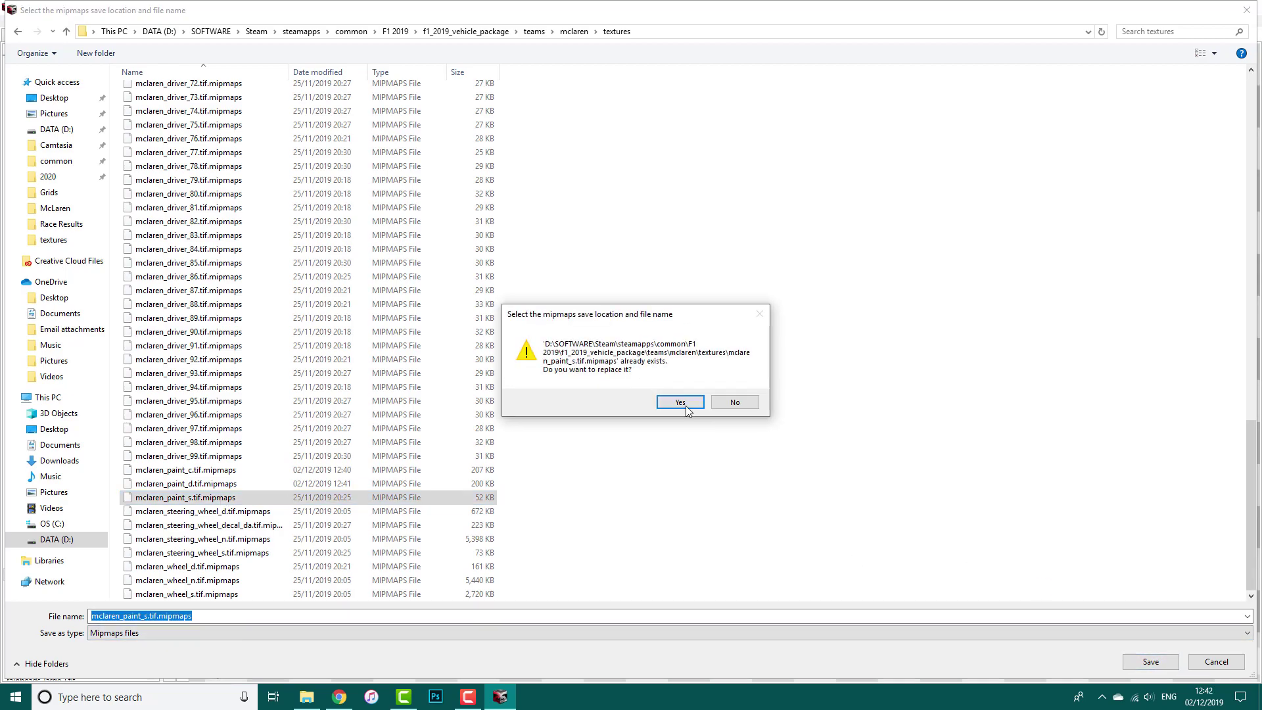
pyautogui.click(685, 405)
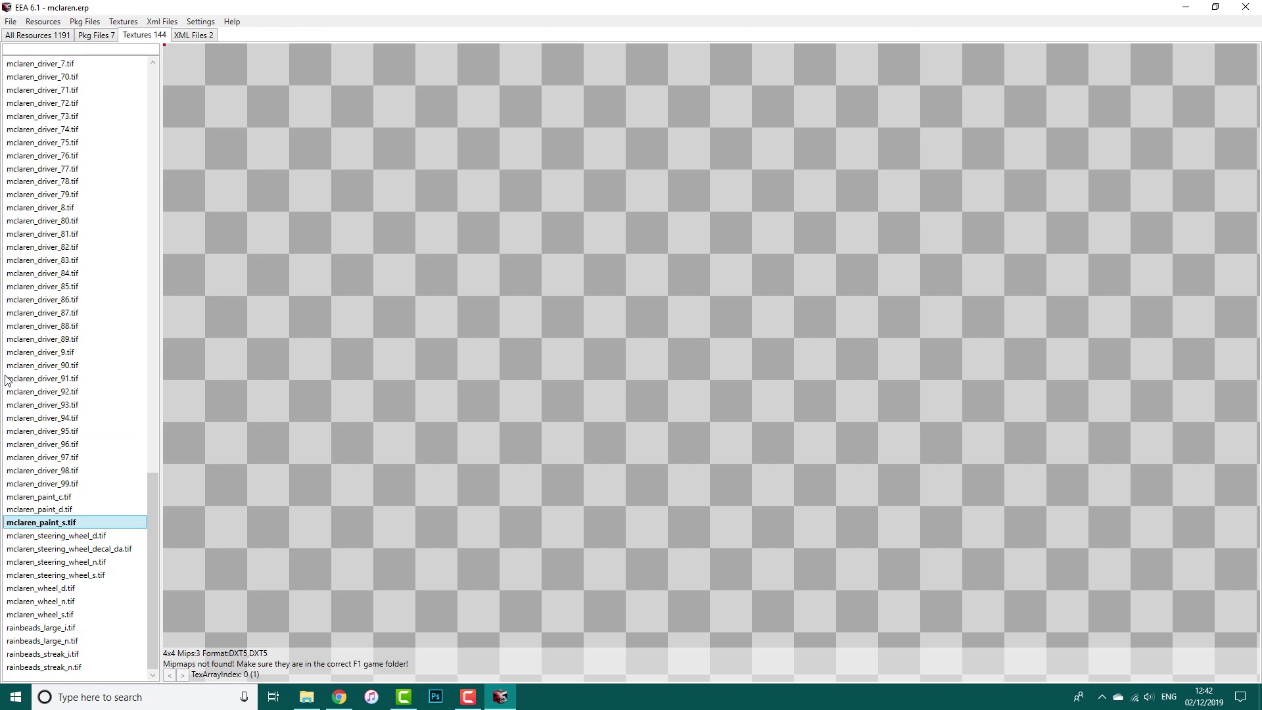
# Examine the XML contents of mclaren.vtf and mercedes.vtf, switching between the two files
pyautogui.scroll(20, 27, 378)
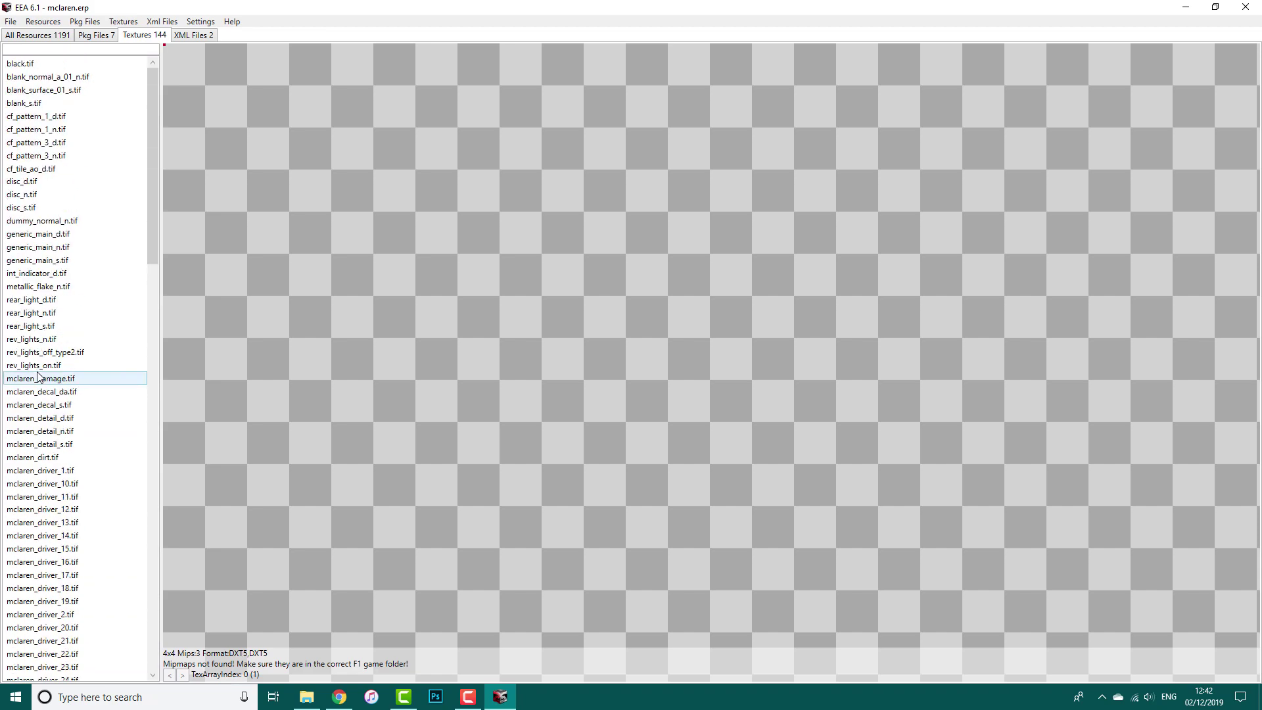
pyautogui.click(193, 35)
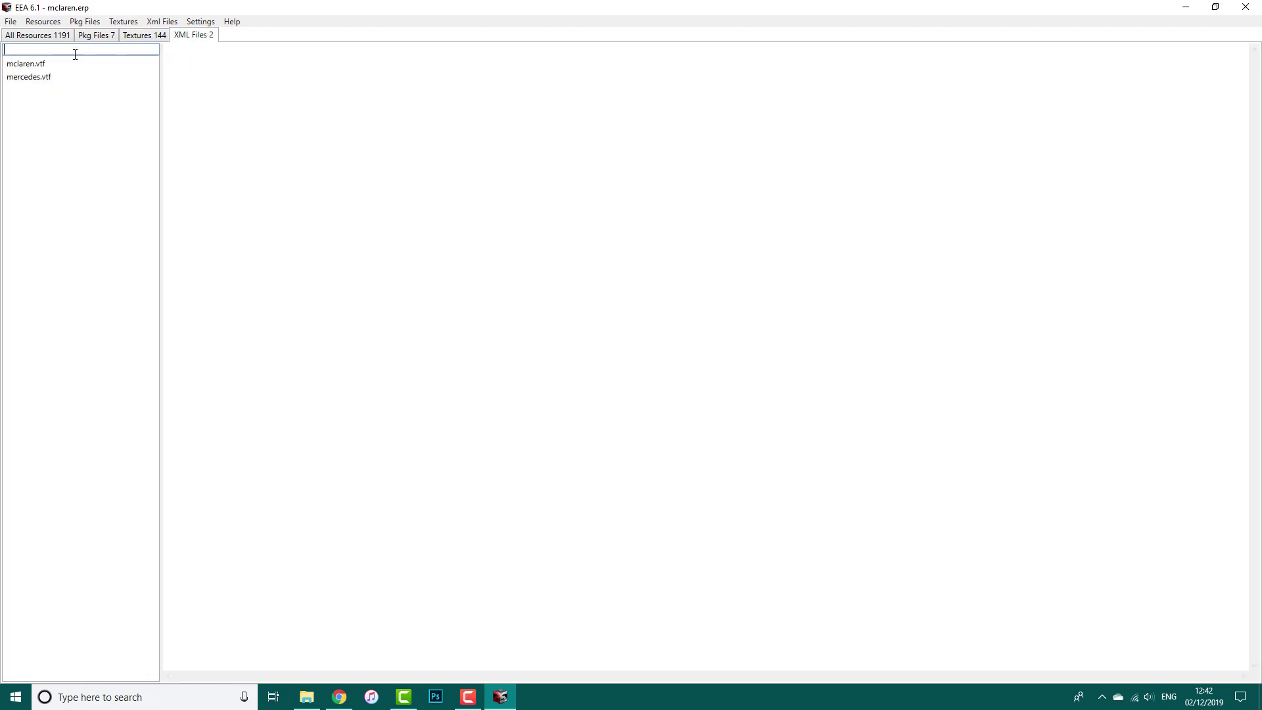
pyautogui.click(58, 66)
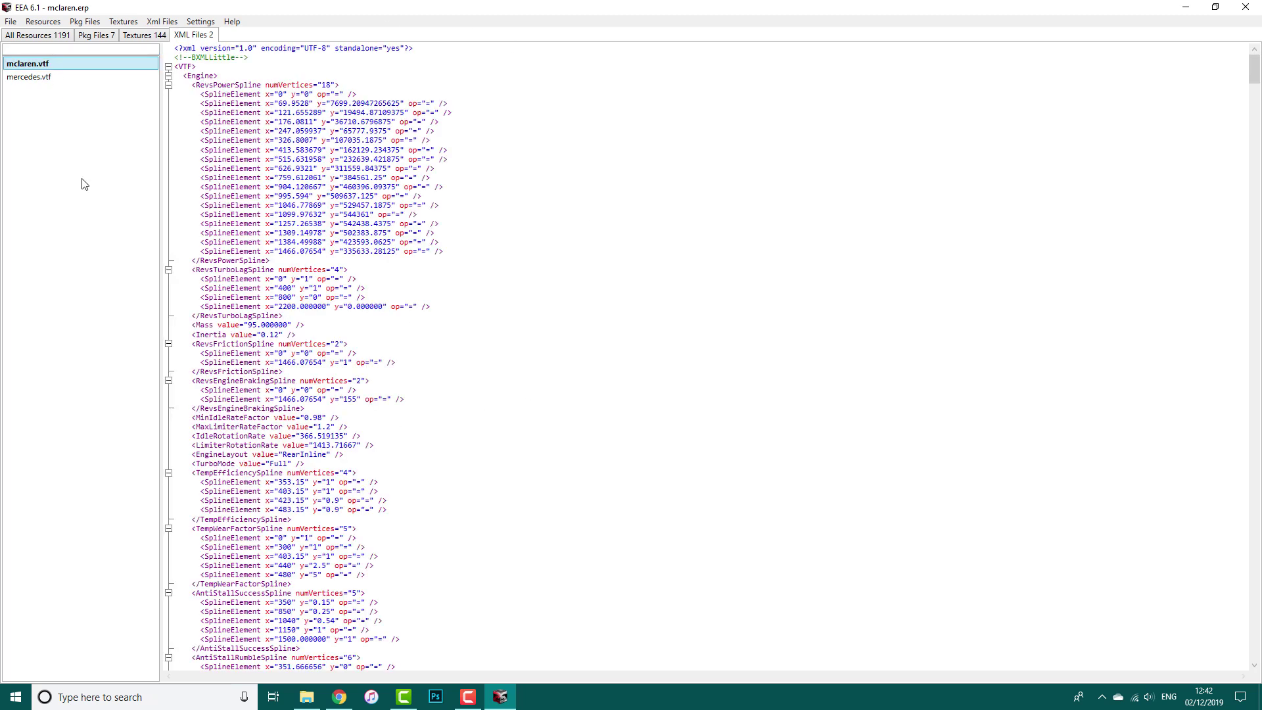
pyautogui.press('Down')
pyautogui.press('Up')
pyautogui.press('Down')
pyautogui.press('Up')
pyautogui.press('Down')
pyautogui.press('Up')
pyautogui.press('Down')
pyautogui.press('Up')
pyautogui.press('Down')
pyautogui.press('Up')
pyautogui.press('Down')
pyautogui.press('Up')
pyautogui.press('Down')
pyautogui.press('Up')
pyautogui.press('Down')
pyautogui.press('Up')
pyautogui.press('Down')
pyautogui.press('Up')
pyautogui.press('Down')
pyautogui.press('Up')
pyautogui.press('Down')
pyautogui.press('Up')
# Import mclaren.vtf from the 2020 > XML > 3 folder as the replacement for the mclaren.vtf XML file
pyautogui.click(161, 21)
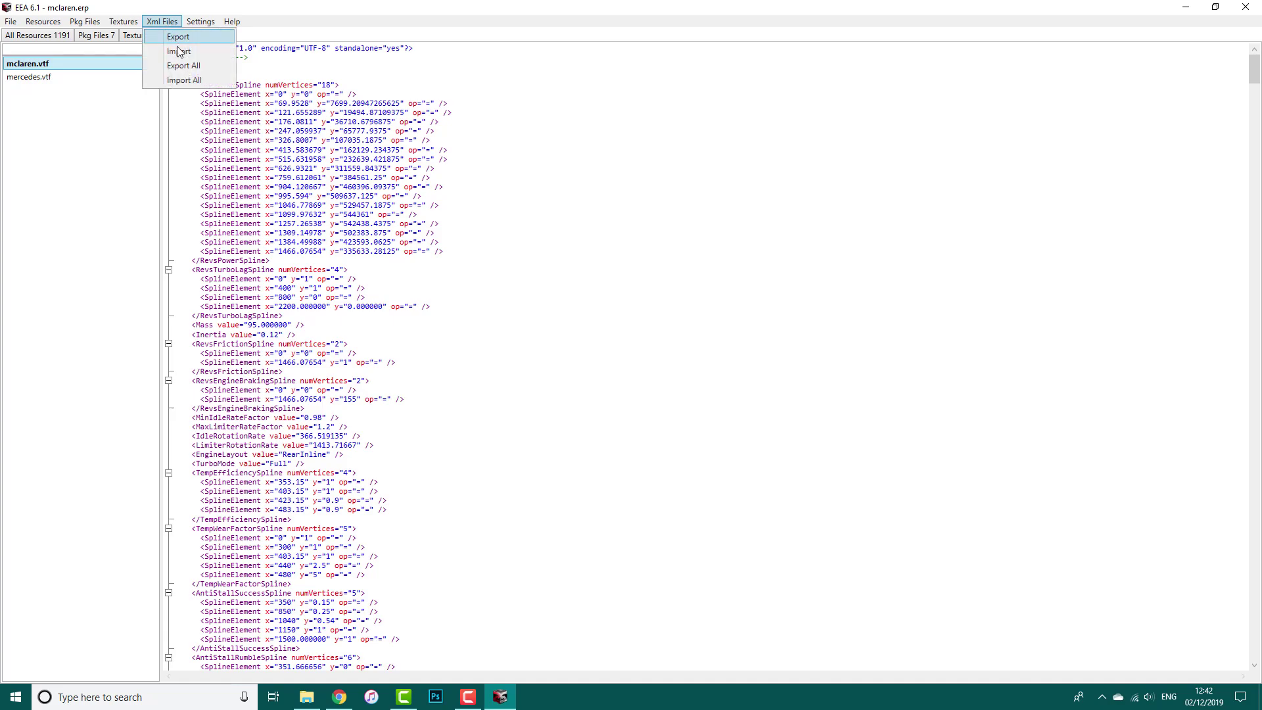
pyautogui.click(172, 31)
pyautogui.click(50, 208)
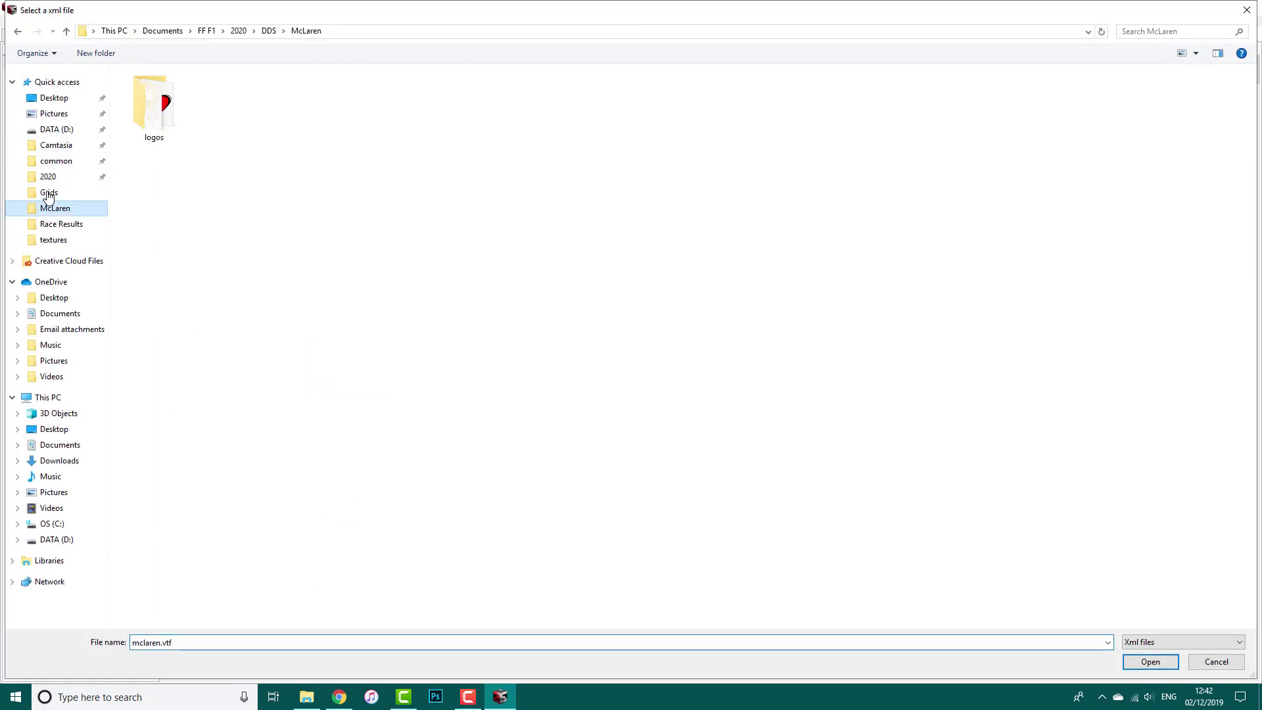
pyautogui.click(48, 176)
pyautogui.doubleClick(143, 160)
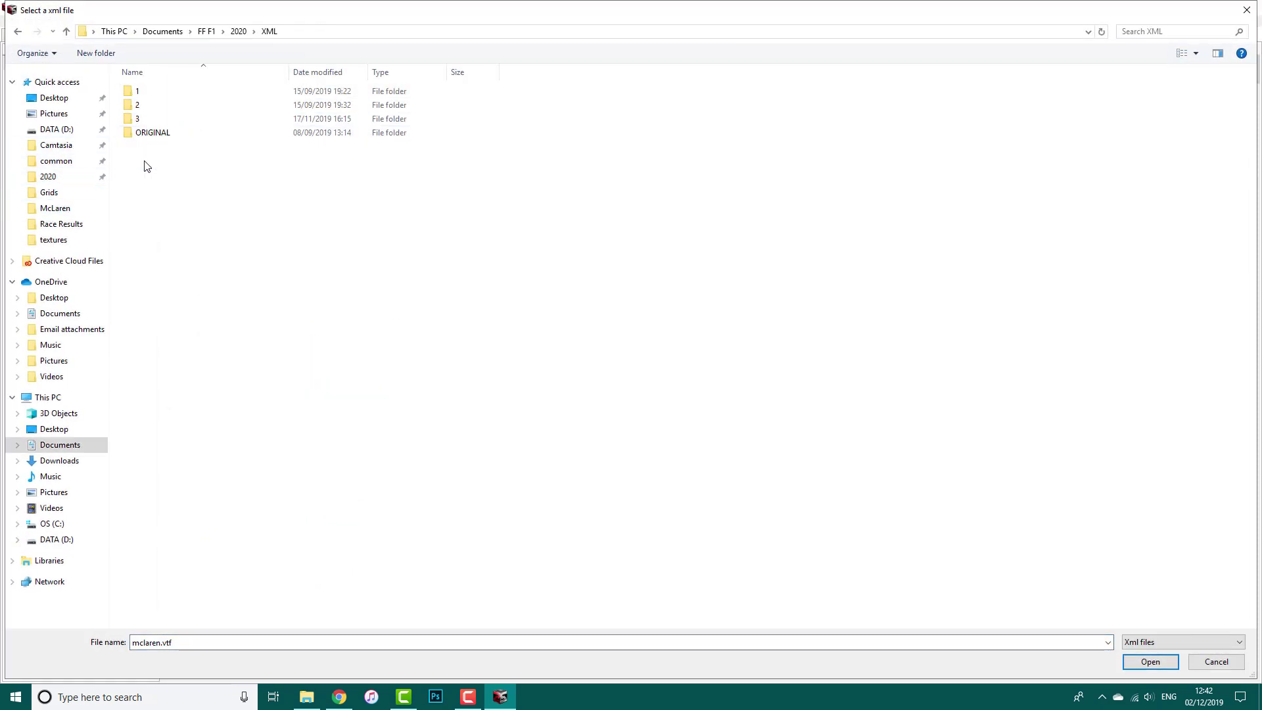
pyautogui.doubleClick(138, 119)
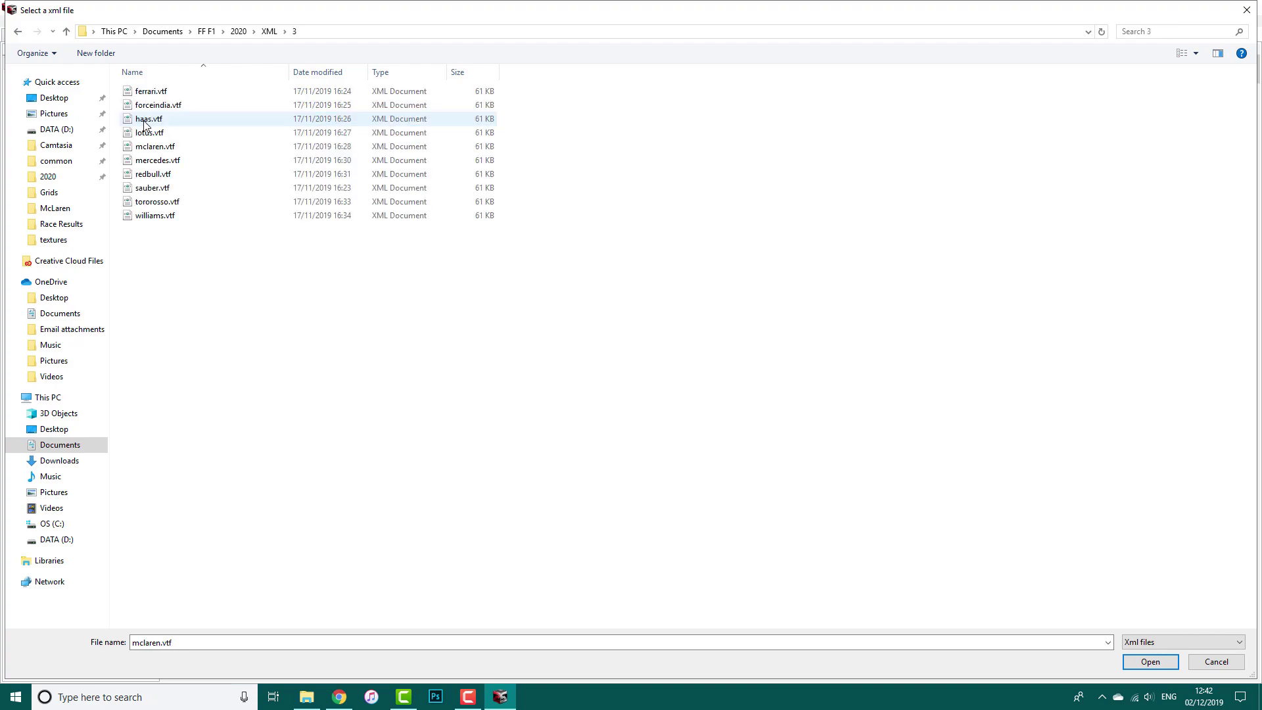
pyautogui.doubleClick(146, 147)
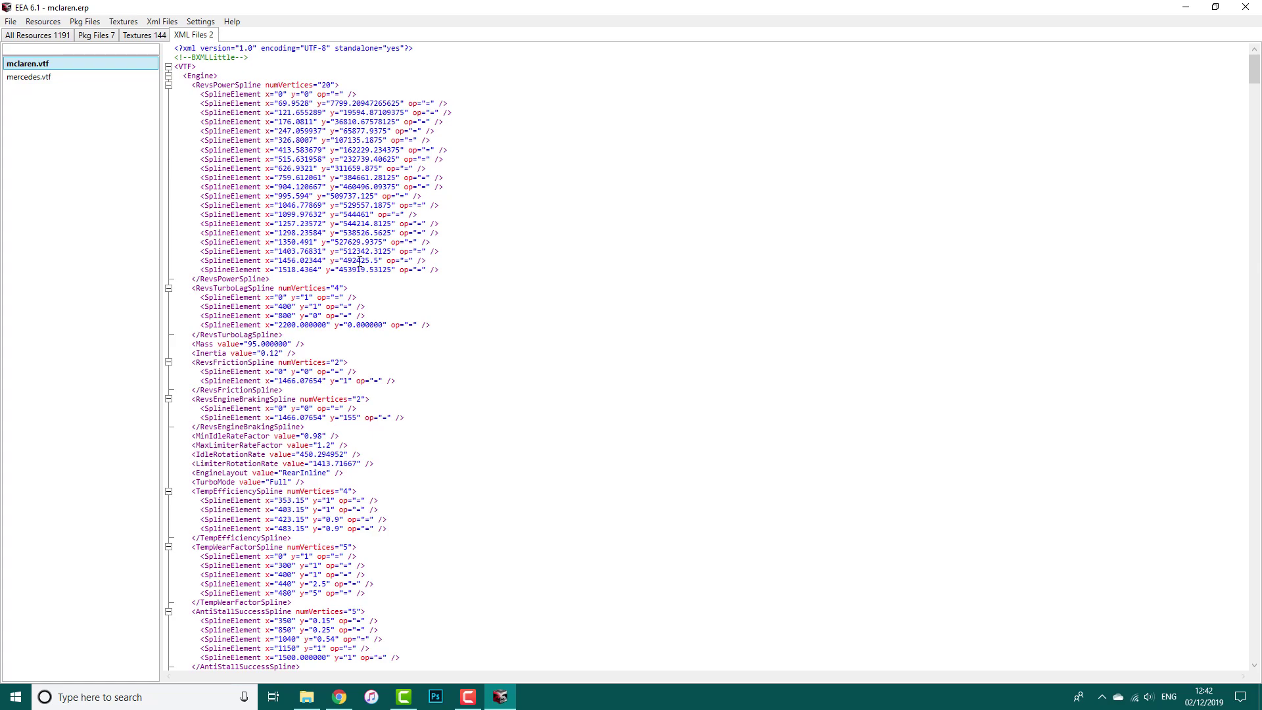
# Import mercedes.vtf from the 2020 > XML > 3 folder as the replacement for the mercedes.vtf XML file
pyautogui.click(91, 76)
pyautogui.click(162, 21)
pyautogui.click(190, 52)
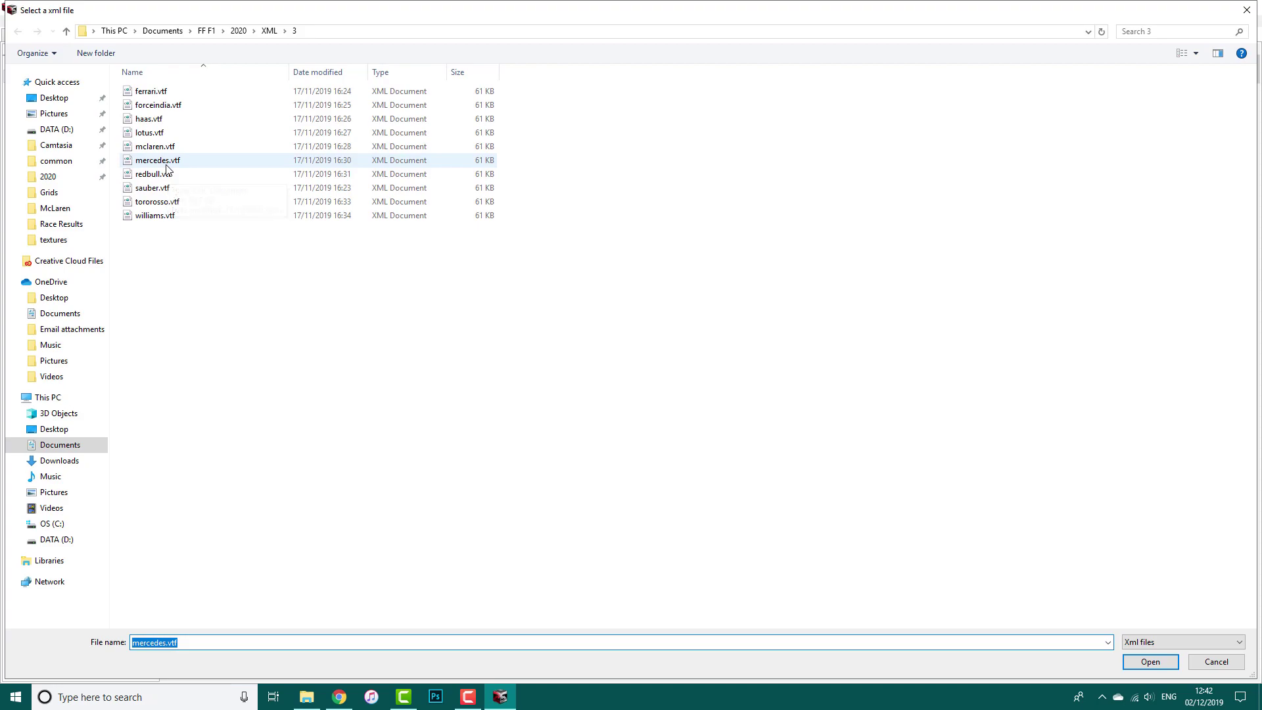
pyautogui.doubleClick(164, 162)
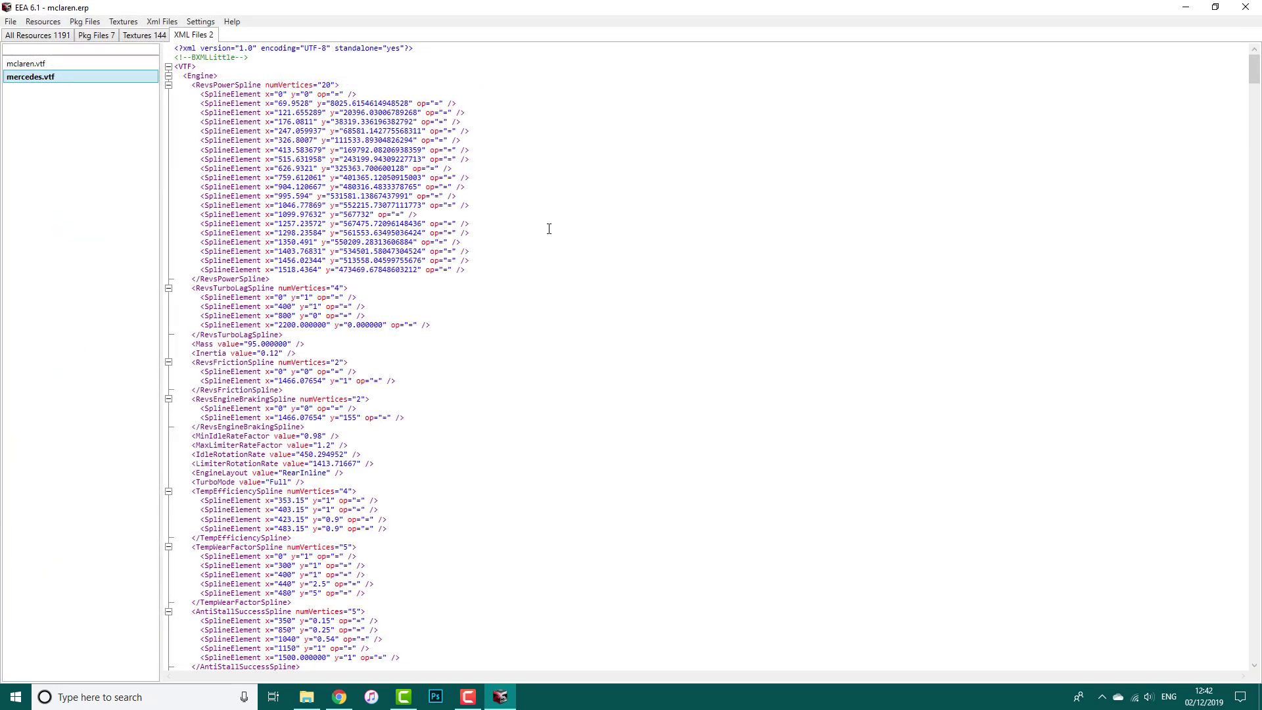
# Save the modified archive over mclaren.erp in the mclaren > wep folder
pyautogui.hotkey('ctrl', 's')
pyautogui.click(1144, 664)
pyautogui.click(681, 403)
# Open incardriver_f1.erp from 2019_asset_groups > animation_package > scenes > incardriver > 2019
pyautogui.click(11, 21)
pyautogui.click(30, 34)
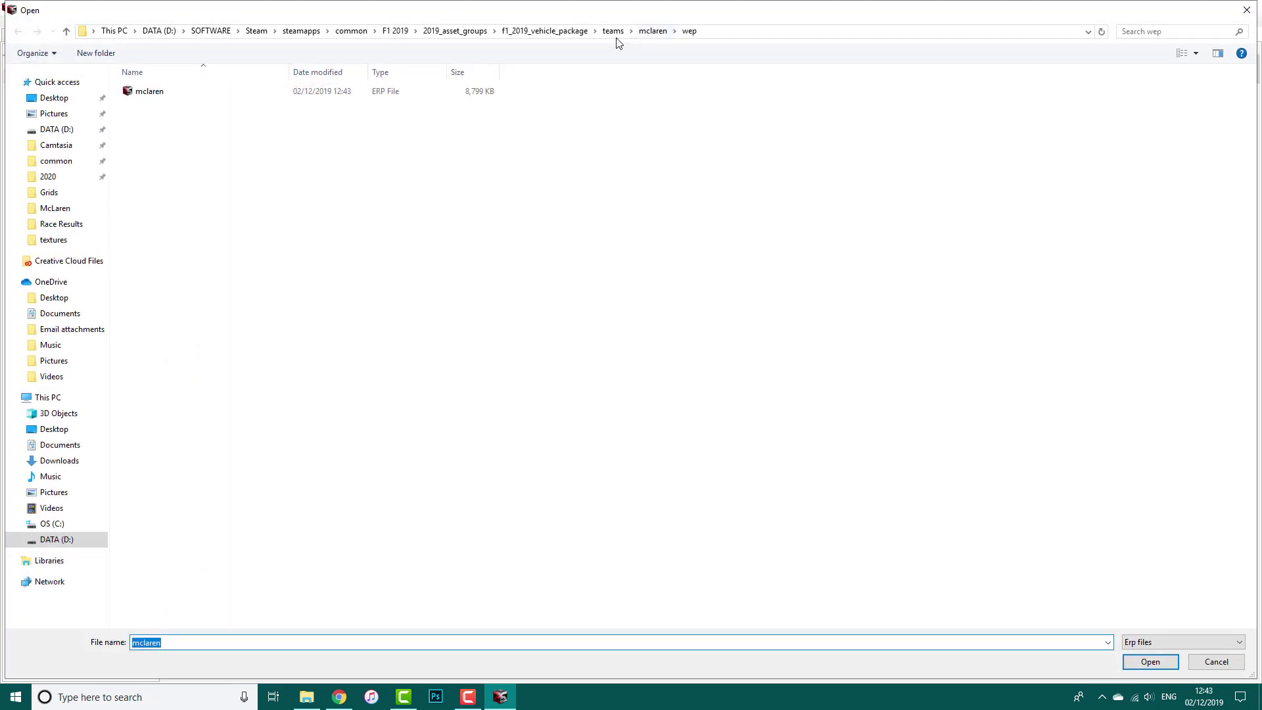
pyautogui.click(615, 31)
pyautogui.click(455, 31)
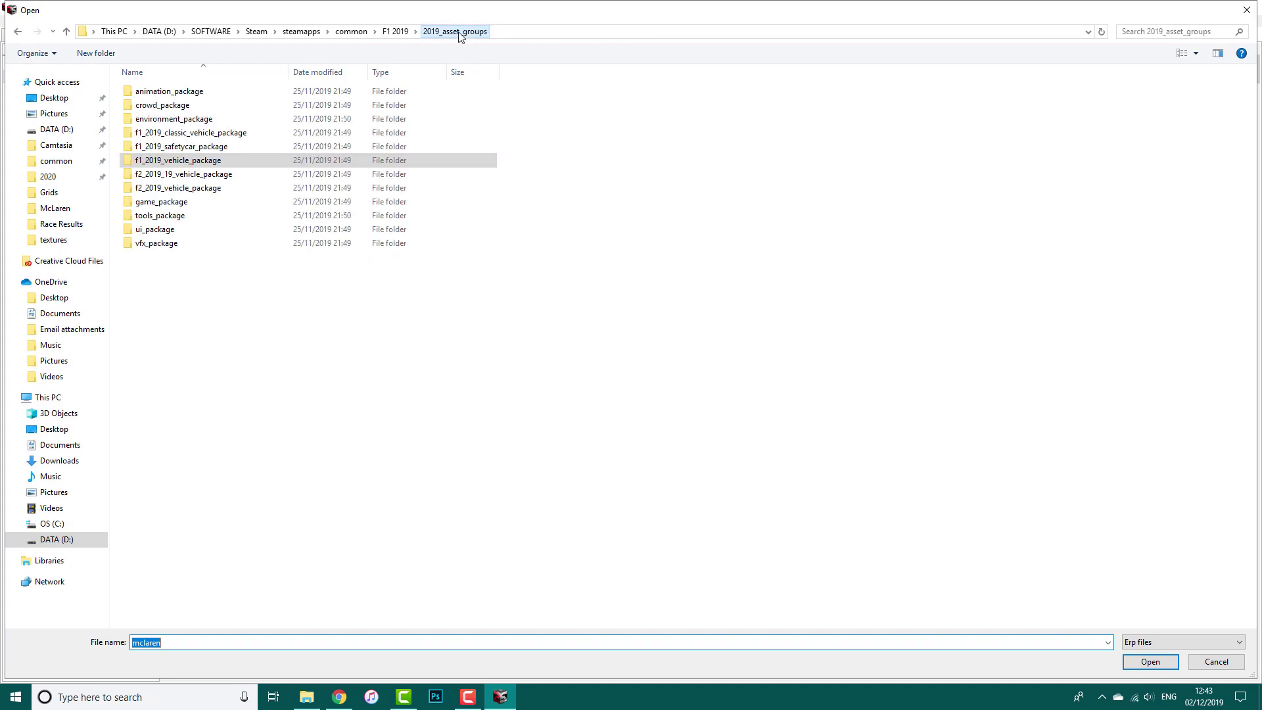
pyautogui.doubleClick(187, 92)
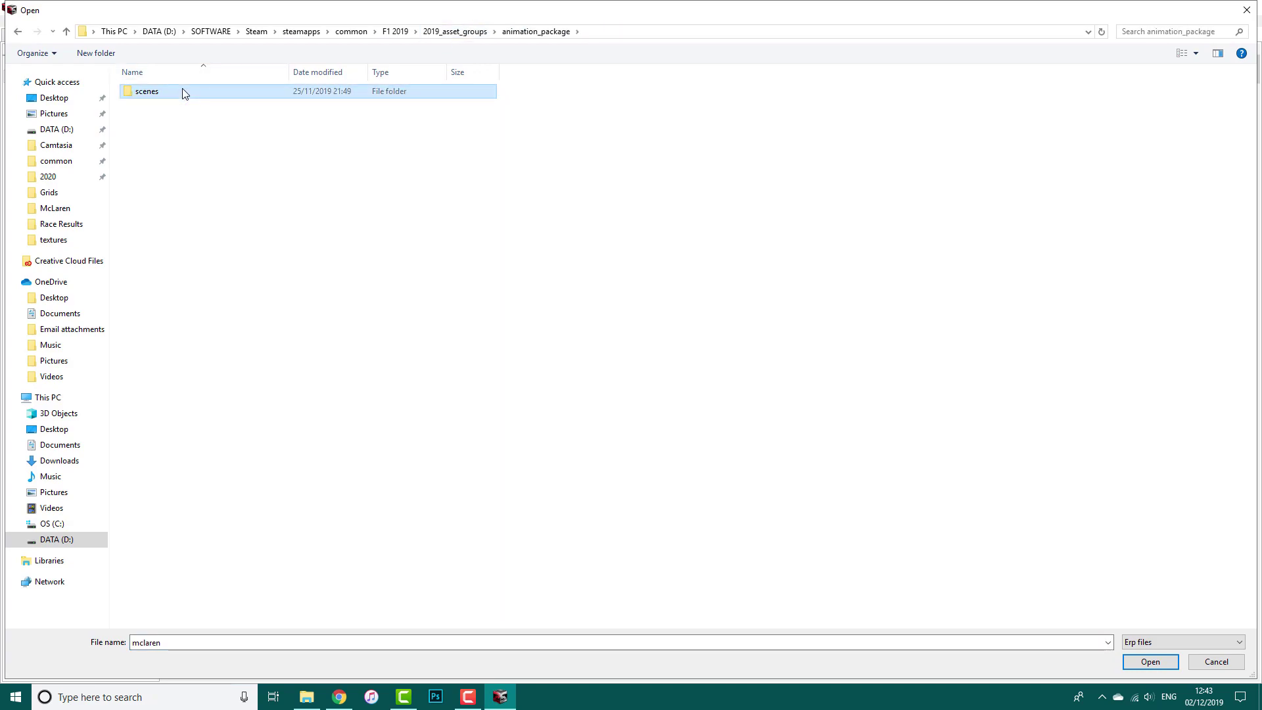
pyautogui.doubleClick(185, 93)
pyautogui.doubleClick(181, 173)
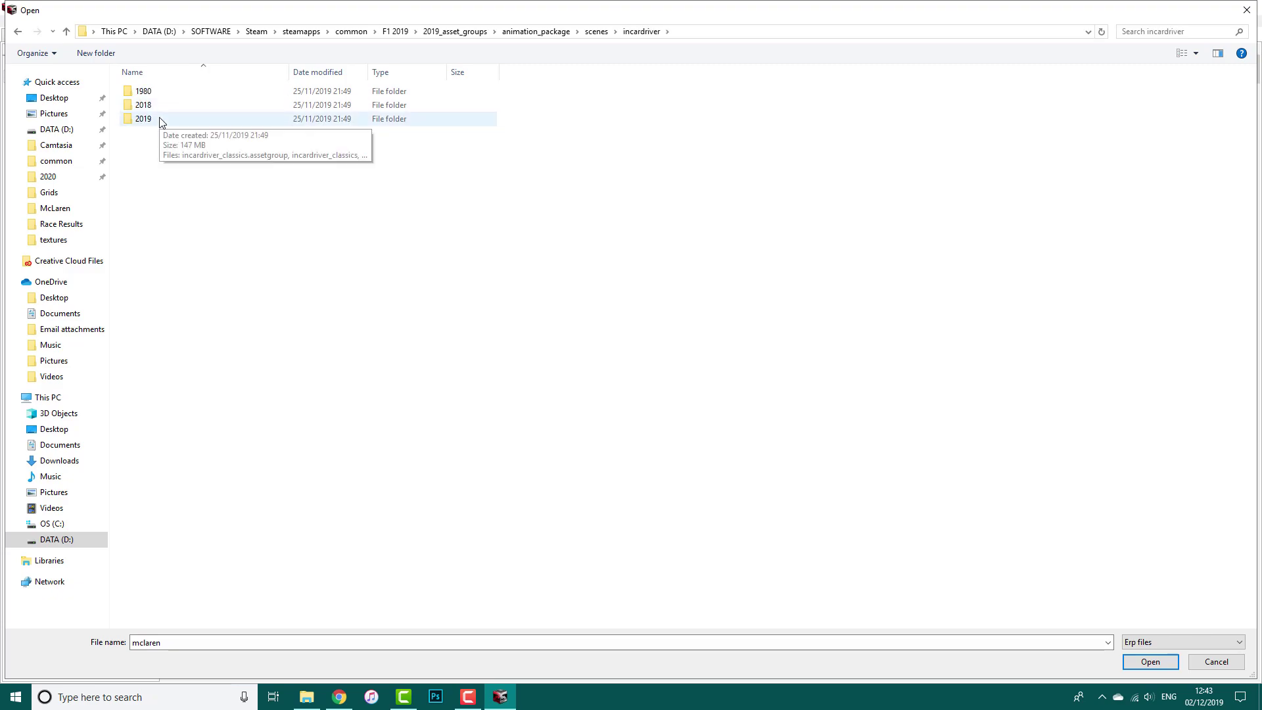
pyautogui.doubleClick(161, 121)
pyautogui.doubleClick(160, 117)
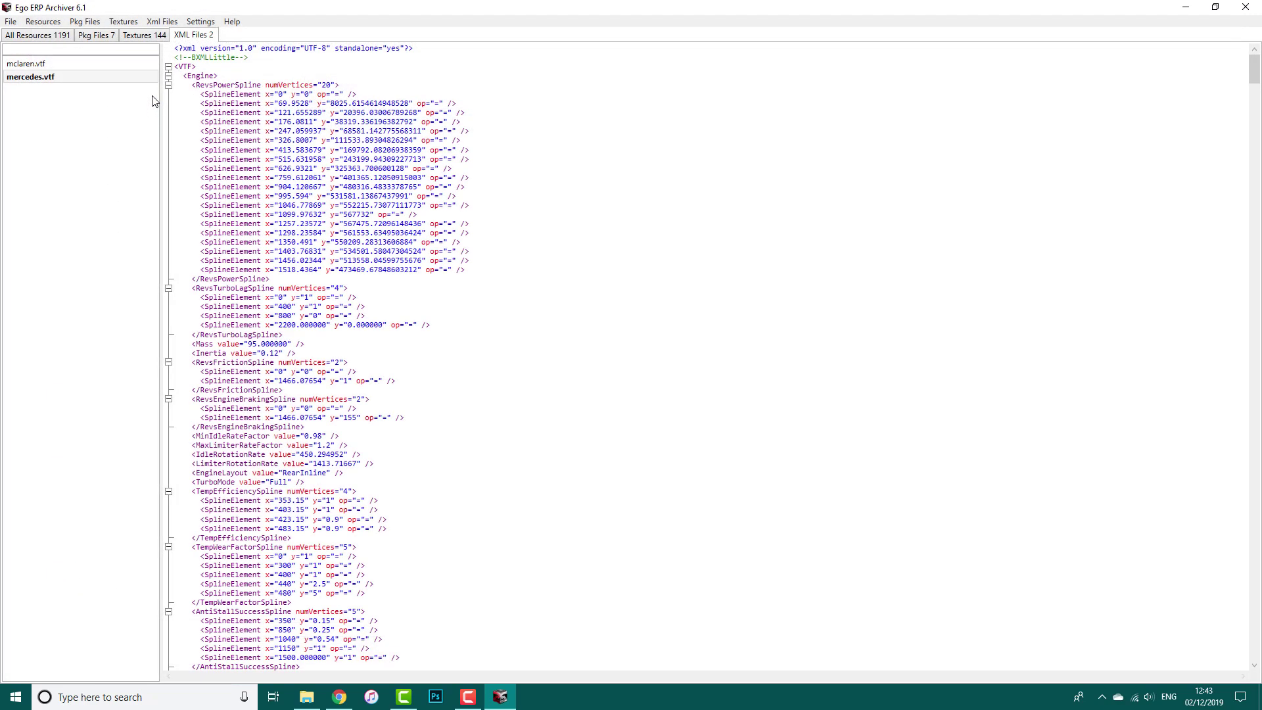
# Look through the driver textures in incardriver_f1.erp for the cap, helmet and visor files
pyautogui.click(140, 36)
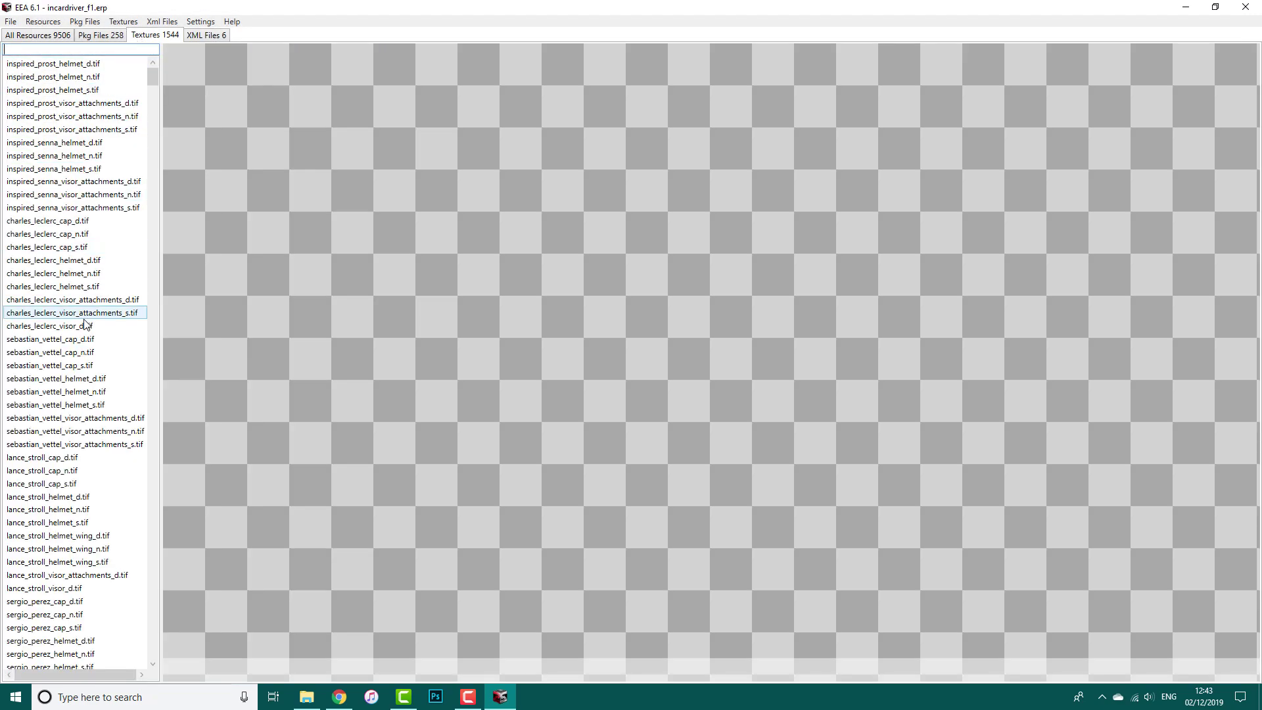
pyautogui.scroll(-3, 86, 321)
pyautogui.scroll(-1, 85, 321)
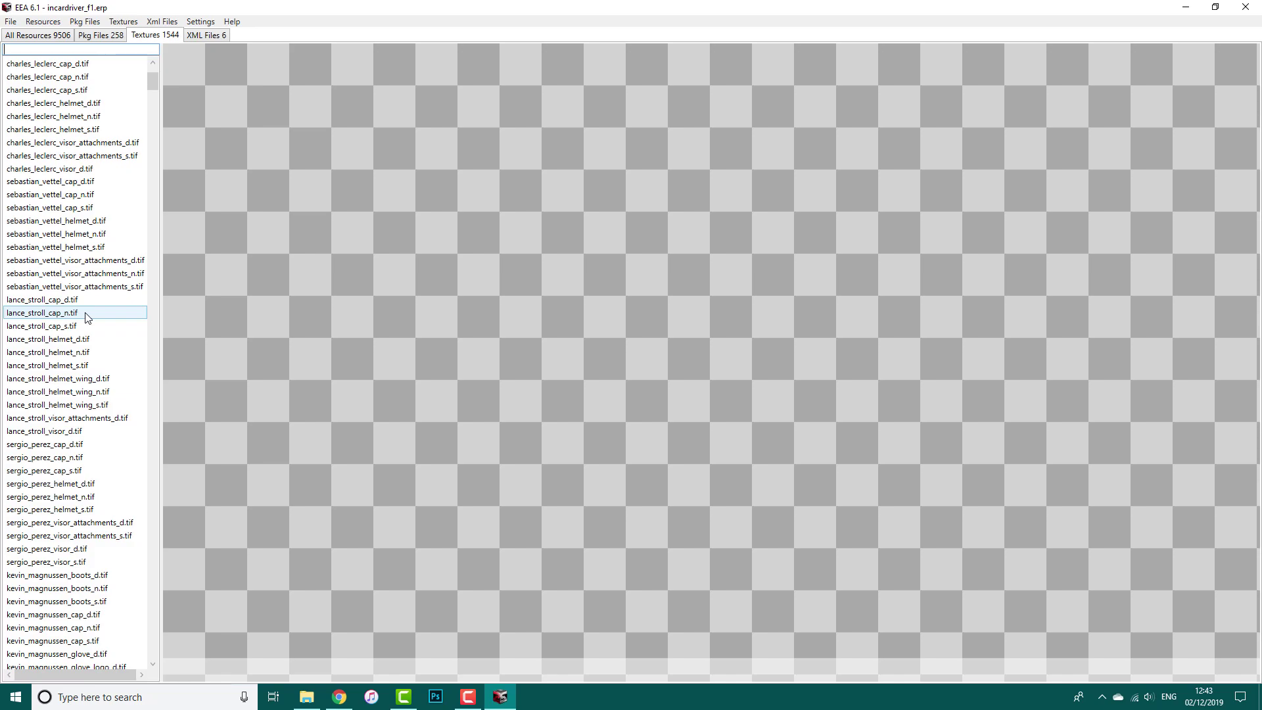
pyautogui.scroll(-4, 96, 315)
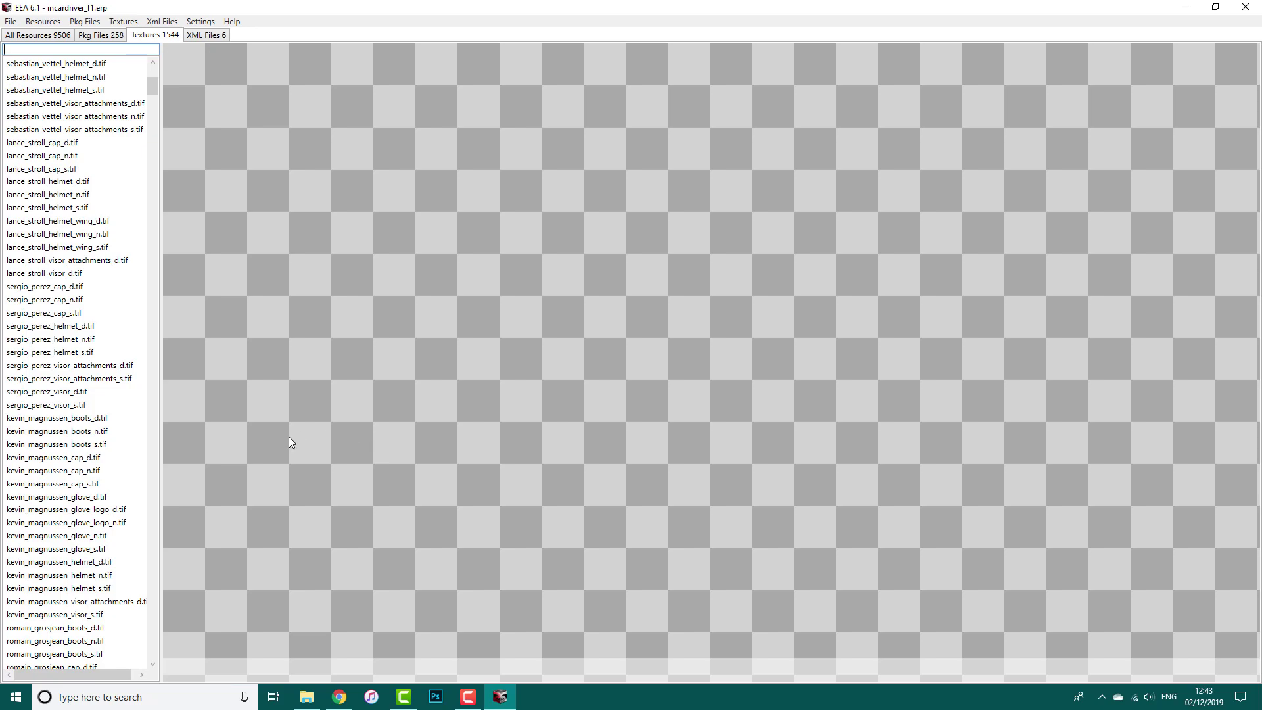
pyautogui.scroll(3, 69, 404)
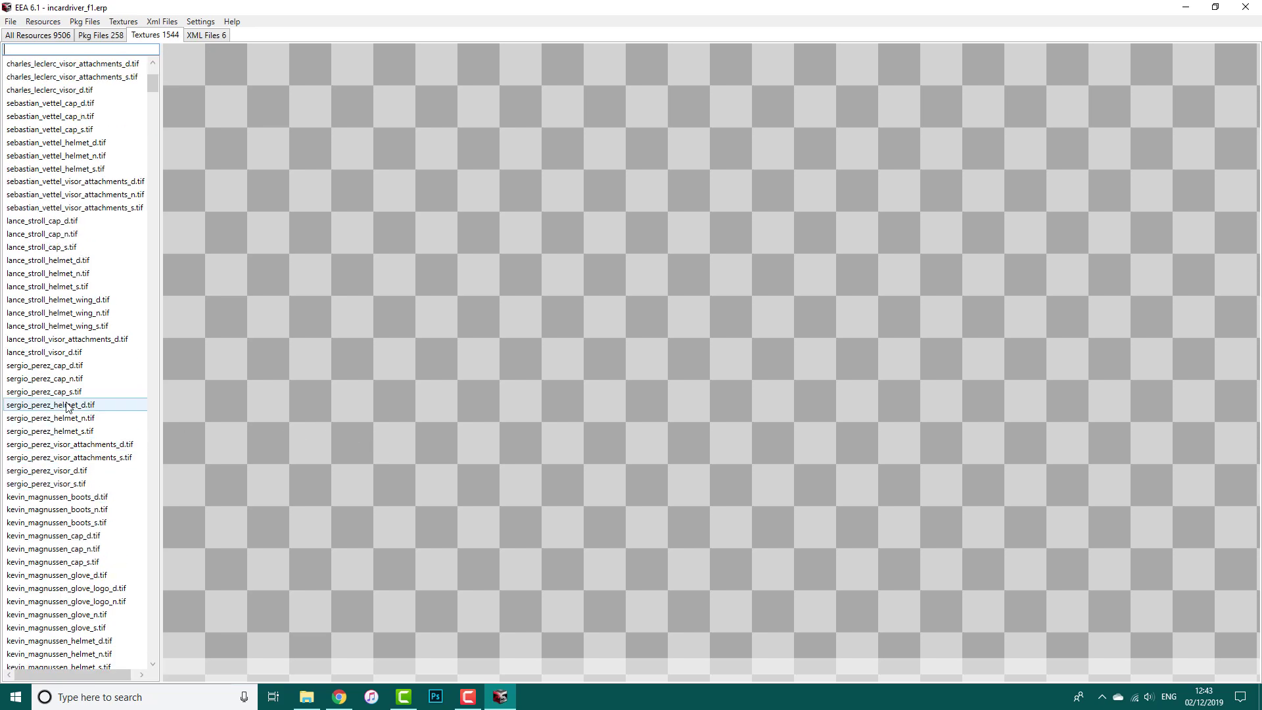
pyautogui.scroll(-20, 69, 406)
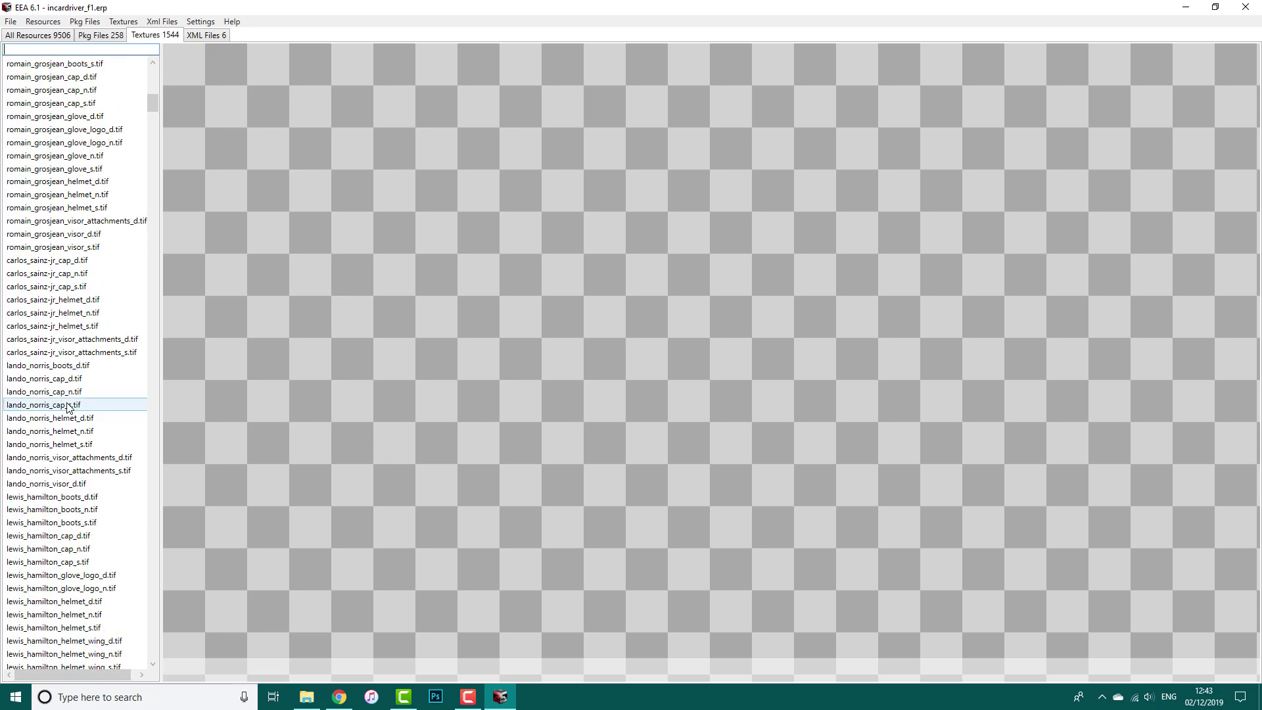
pyautogui.scroll(-20, 69, 406)
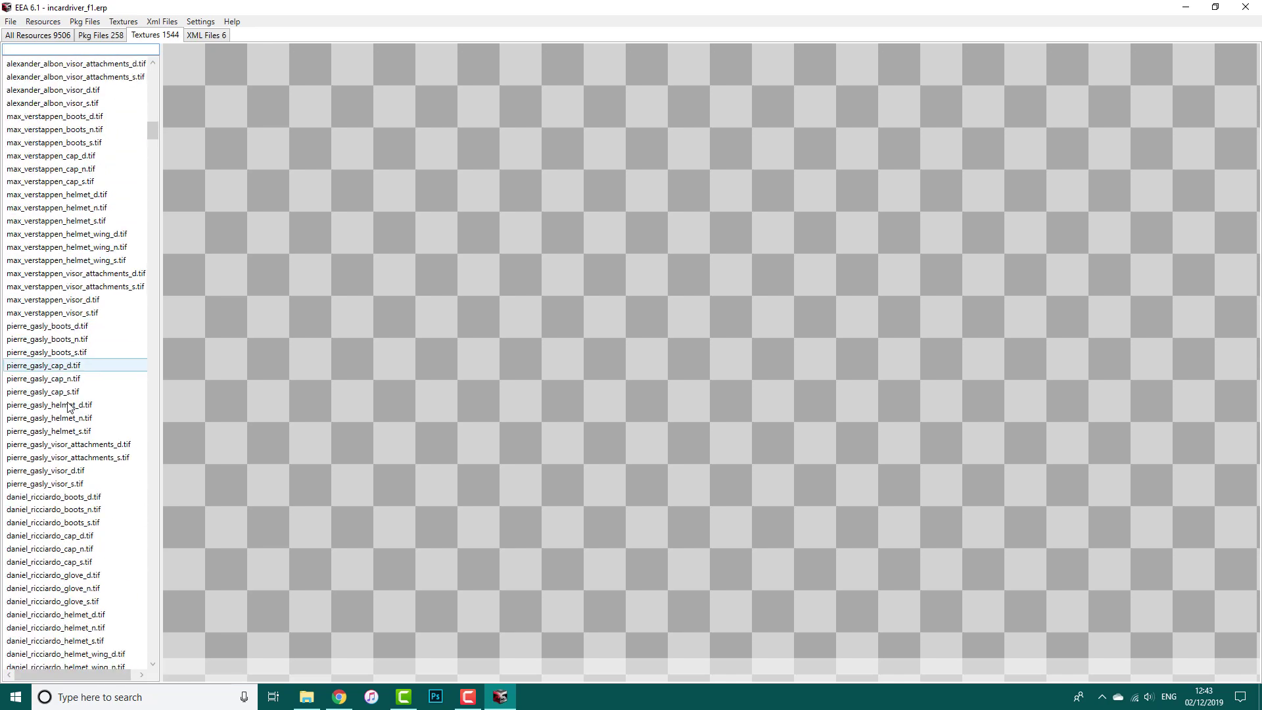
pyautogui.scroll(-20, 69, 407)
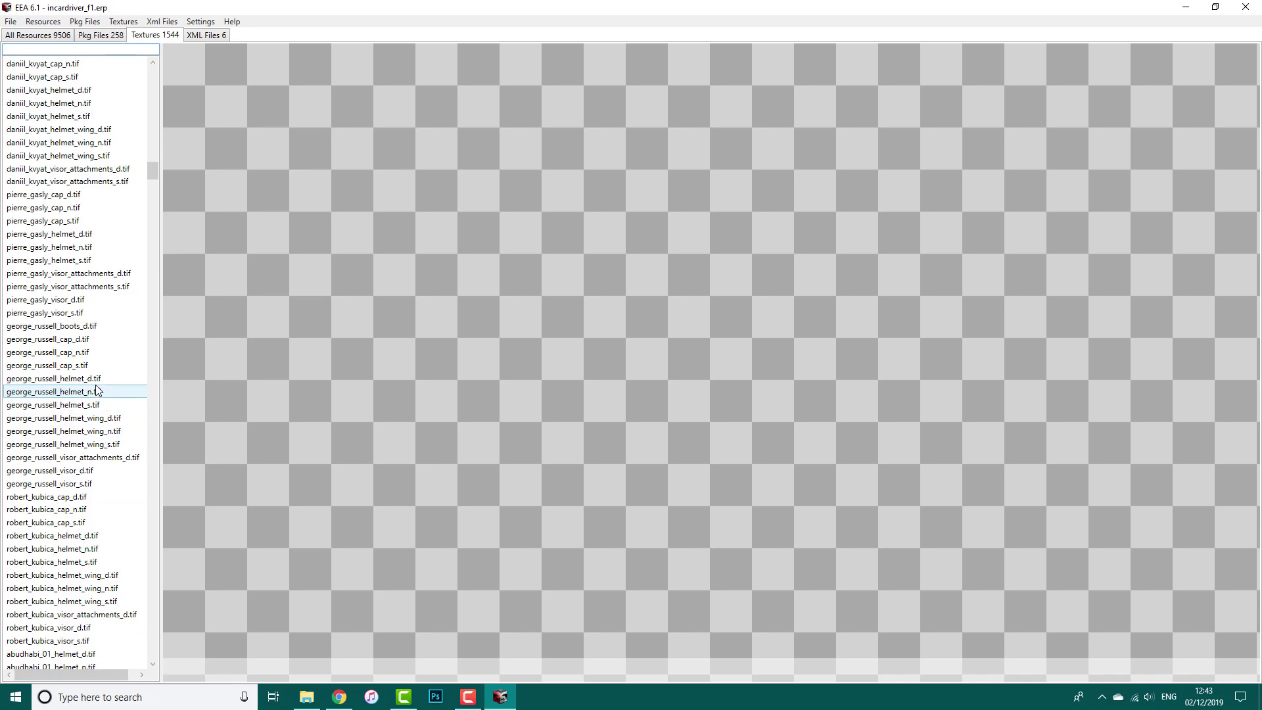
# Import alonso_d.tif from the 2020 > HELMETS folder as the replacement for the george_russell_helmet_d.tif texture
pyautogui.click(94, 380)
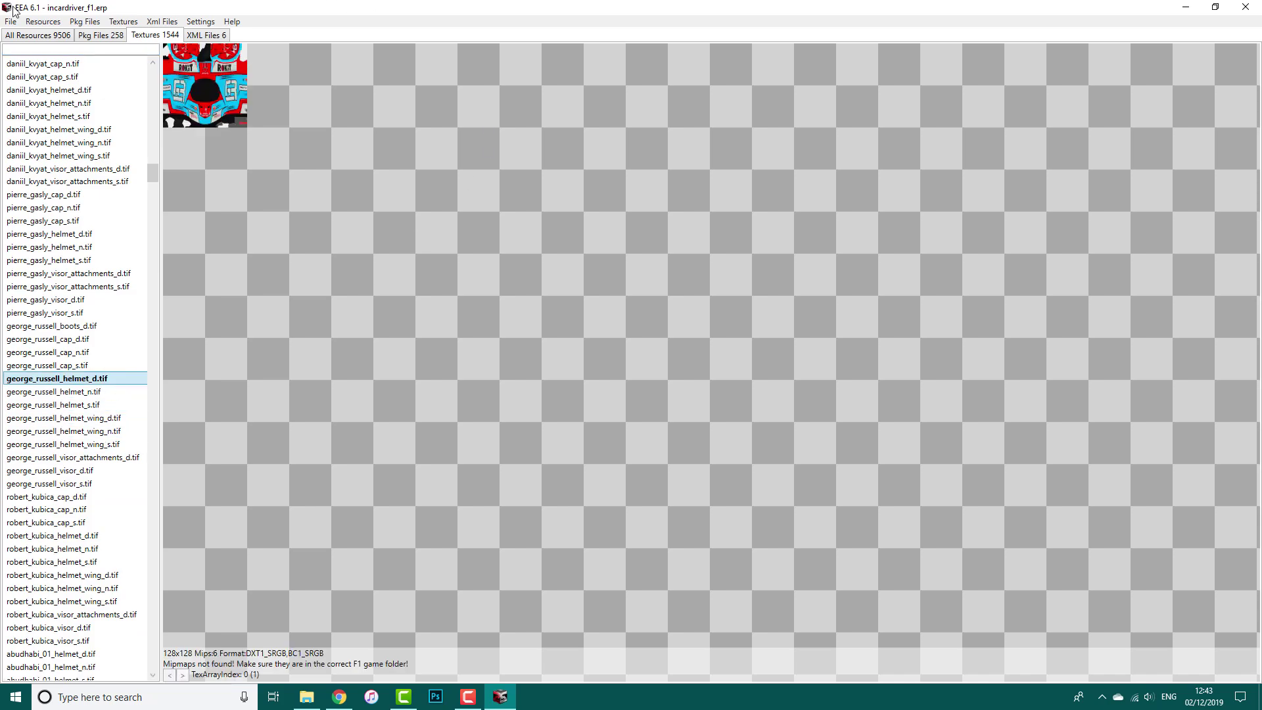
pyautogui.click(123, 22)
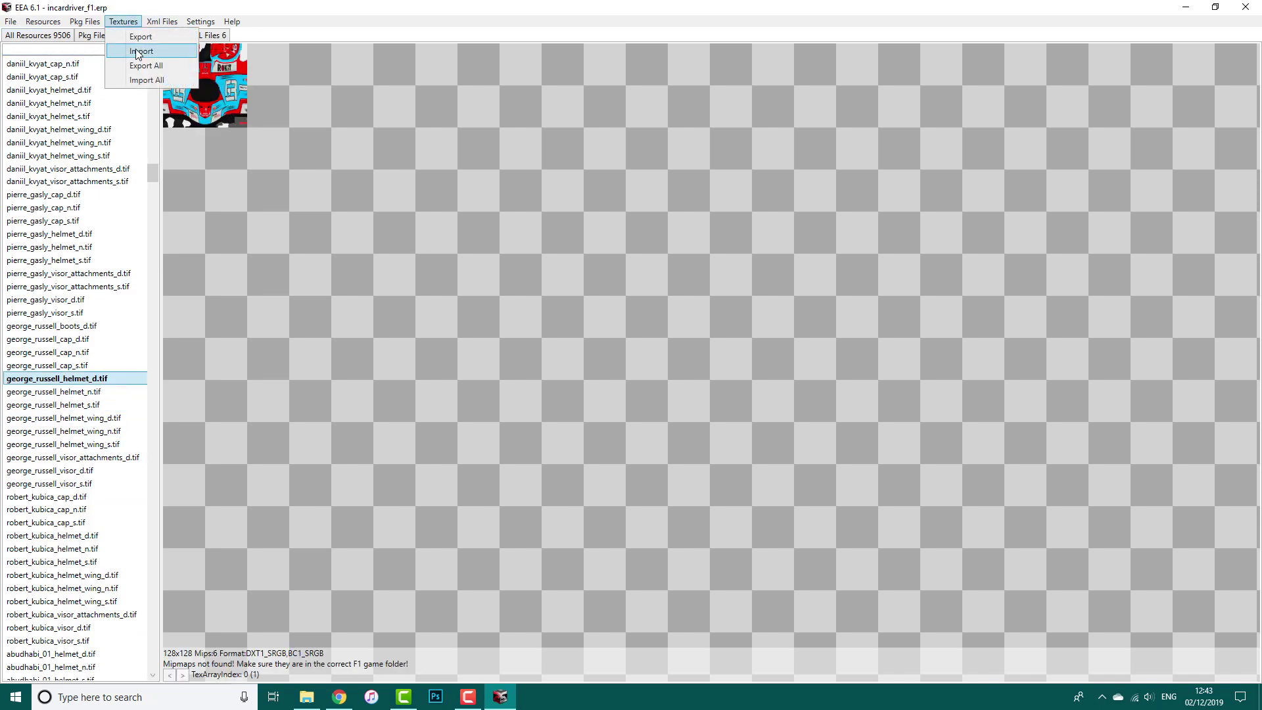
pyautogui.click(136, 49)
pyautogui.click(66, 176)
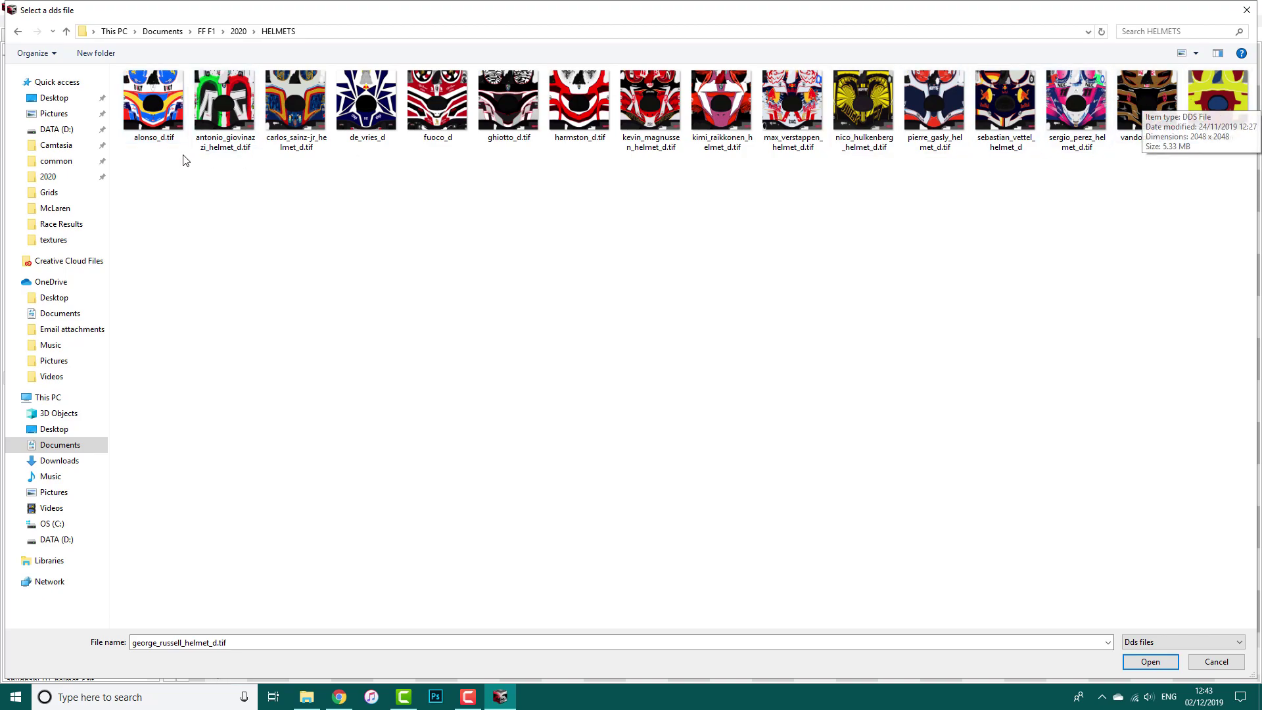
pyautogui.doubleClick(158, 127)
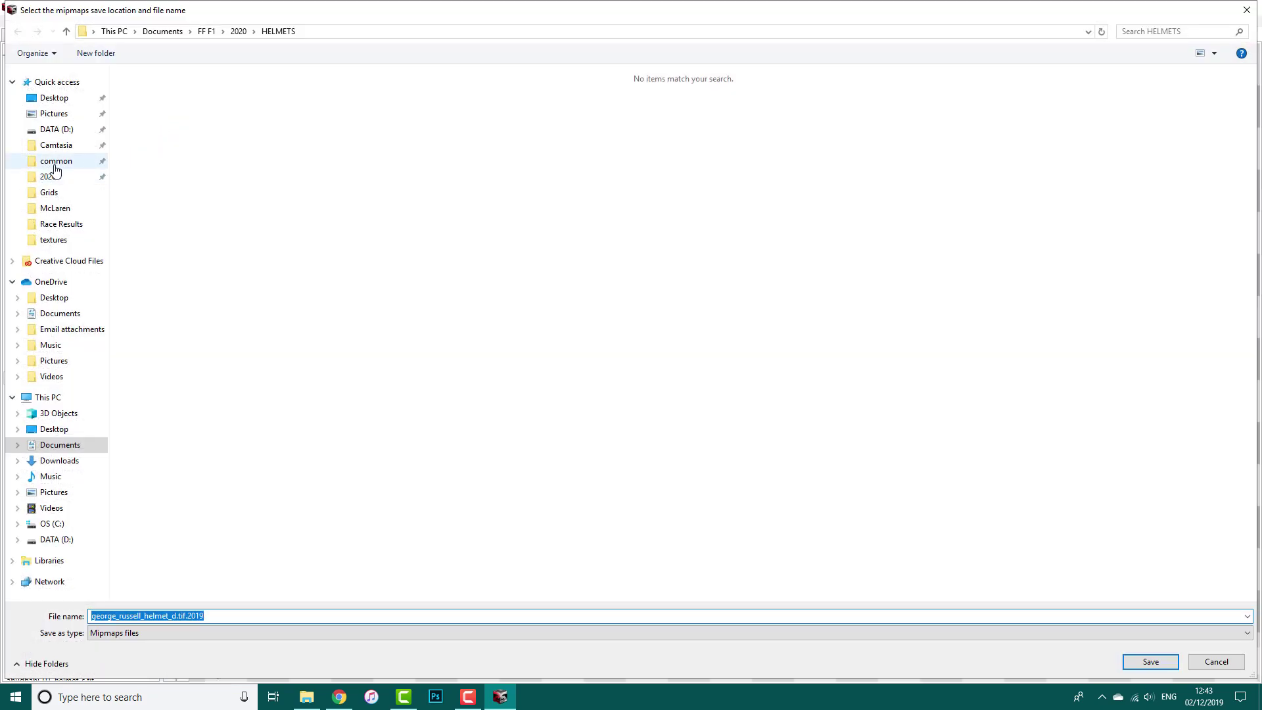
# Save the new mipmaps over george_russell_helmet_d.tif.2019.mipmaps in common > F1 2019 > character_package > drivers > male > 2019-williams_george_russell > textures
pyautogui.click(53, 161)
pyautogui.click(151, 96)
pyautogui.doubleClick(153, 96)
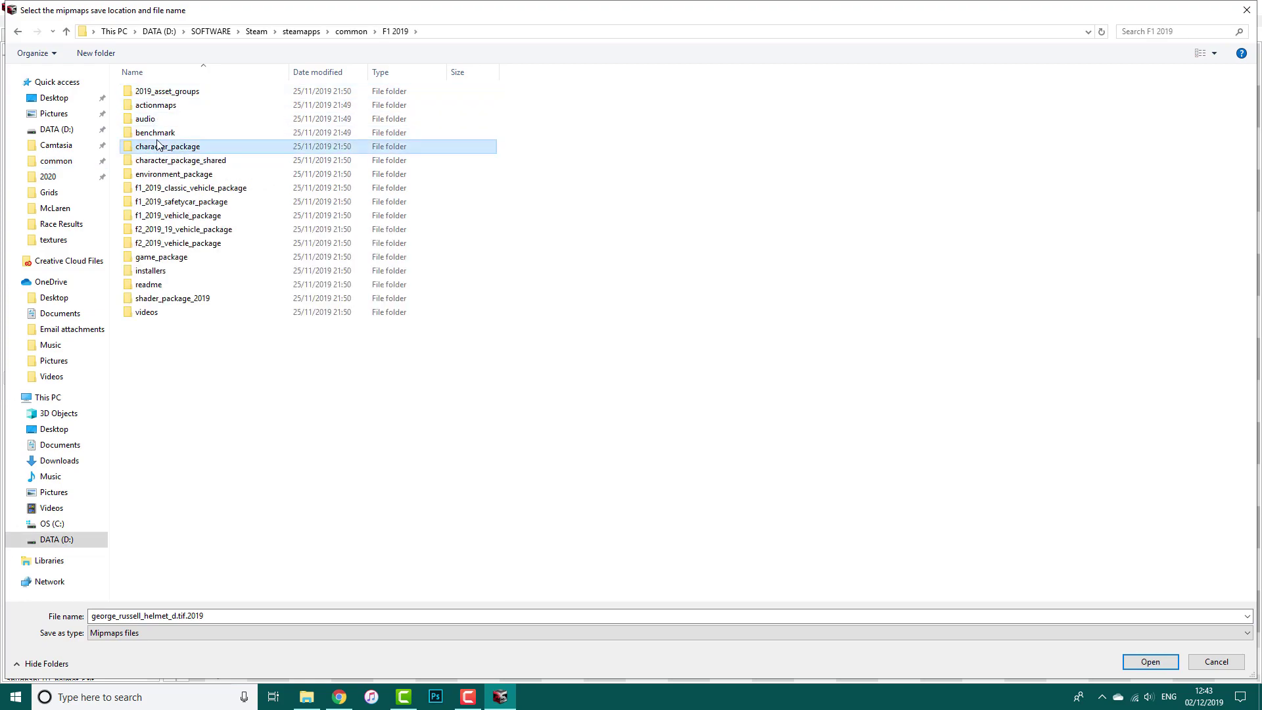
pyautogui.doubleClick(158, 146)
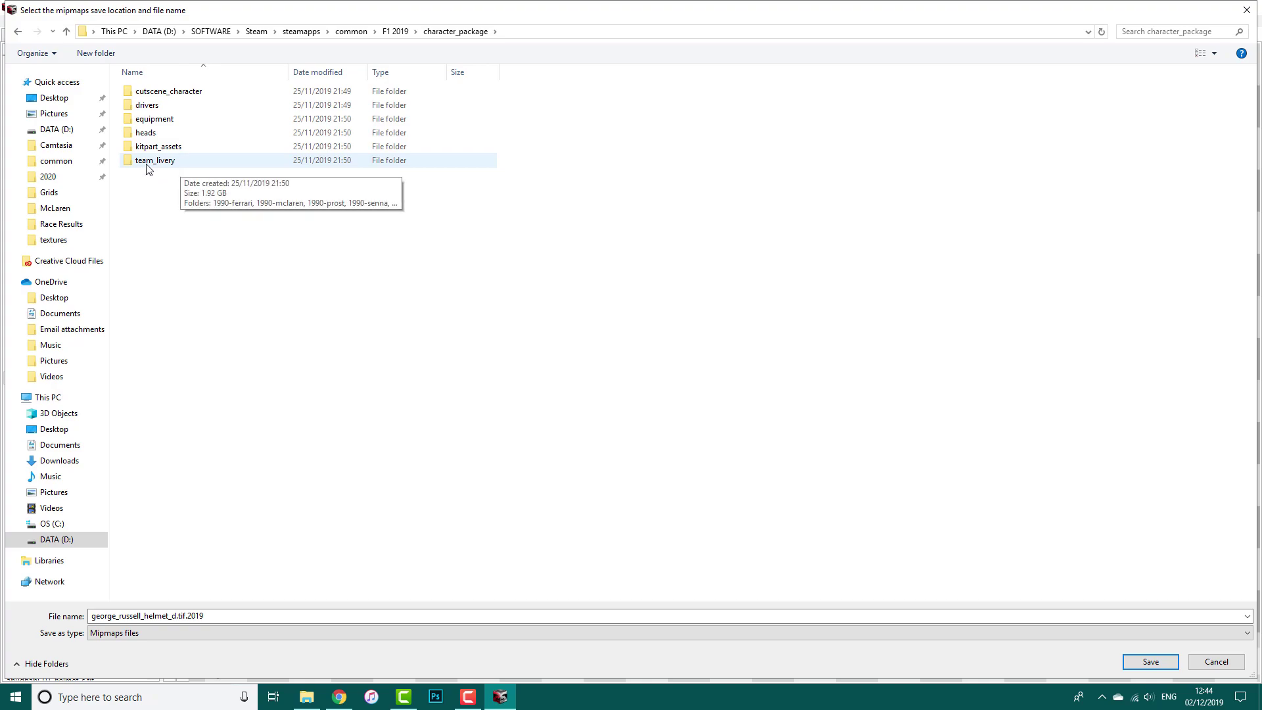
pyautogui.doubleClick(146, 105)
pyautogui.click(148, 106)
pyautogui.doubleClick(148, 106)
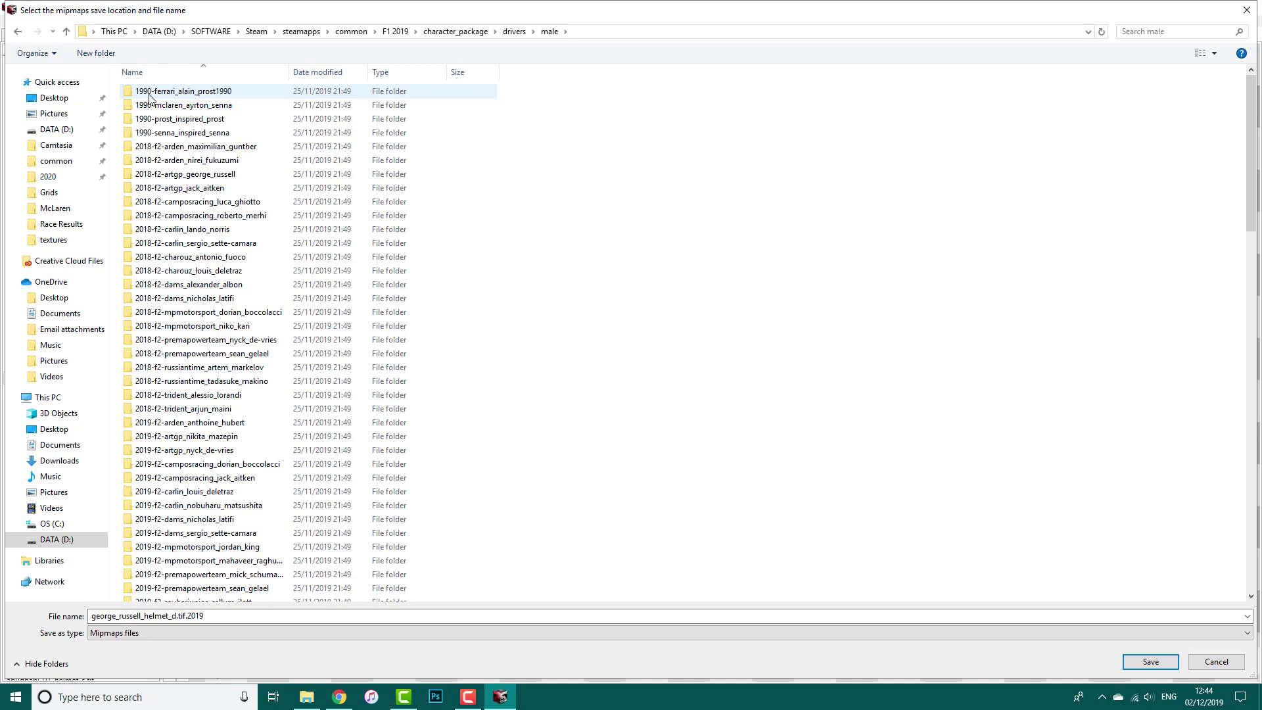
pyautogui.scroll(-3, 255, 314)
pyautogui.scroll(-4, 254, 314)
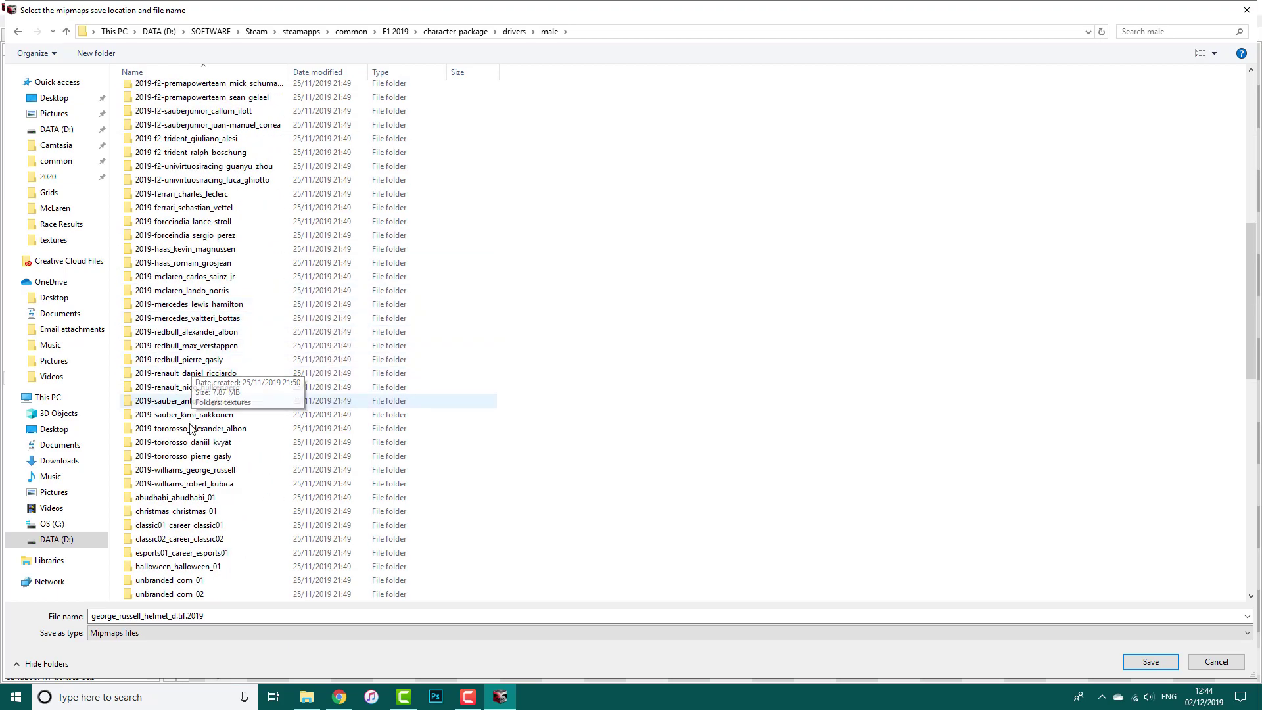
pyautogui.scroll(1, 217, 392)
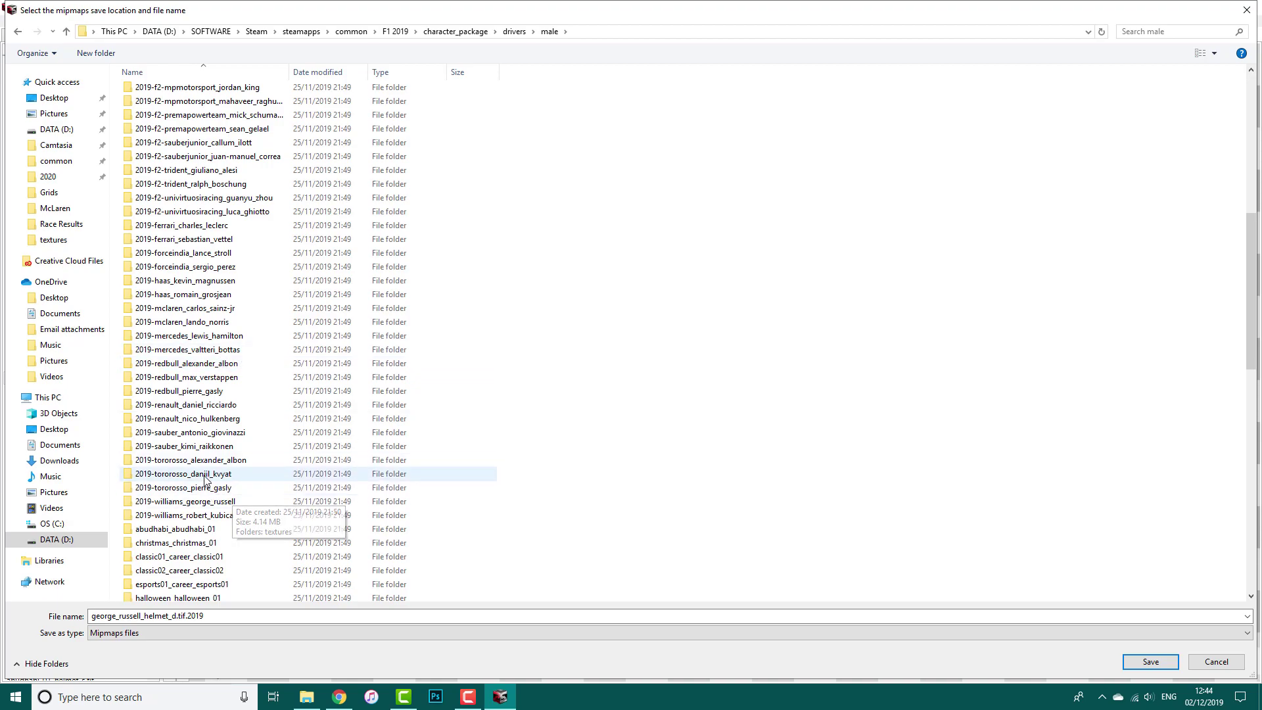
pyautogui.doubleClick(202, 504)
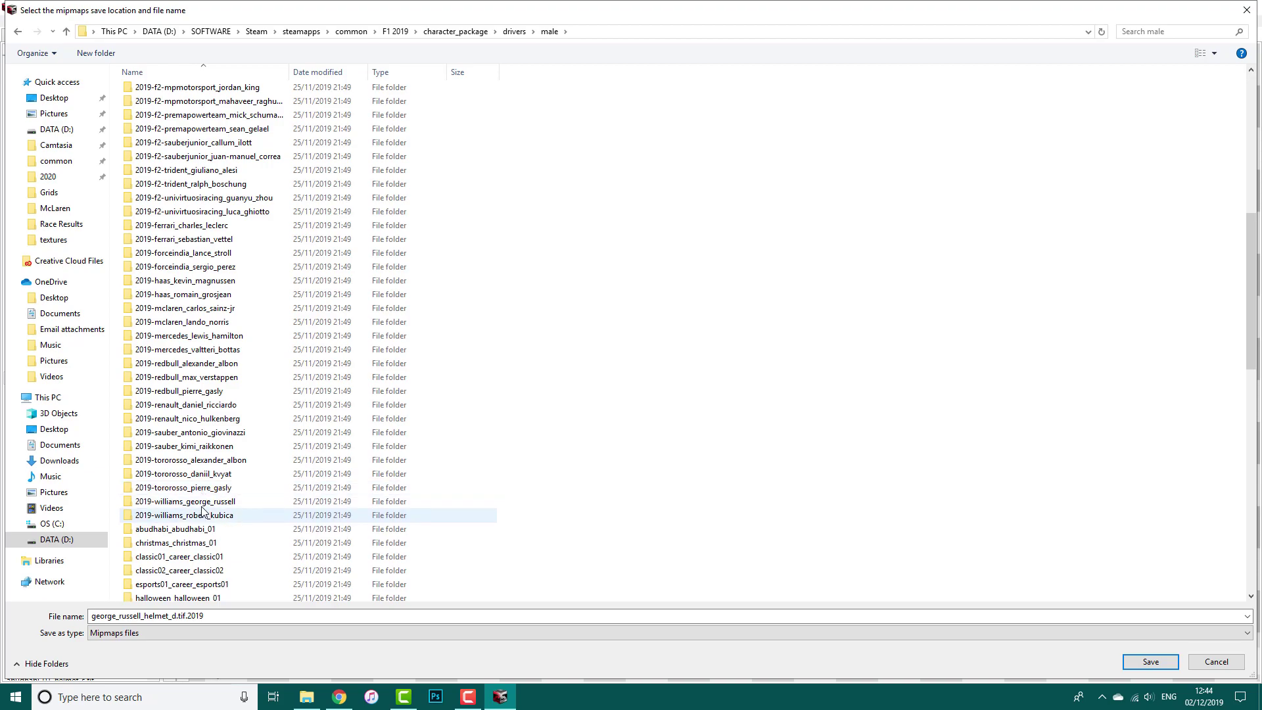
pyautogui.doubleClick(173, 101)
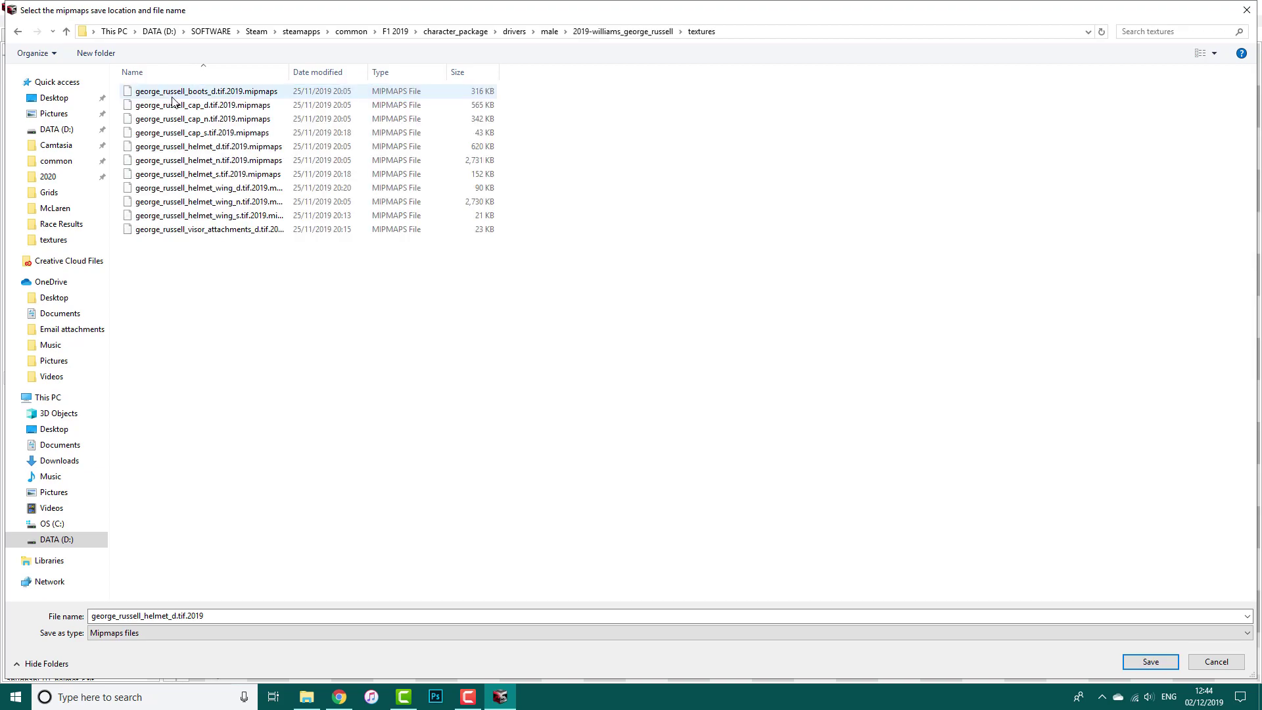
pyautogui.click(225, 147)
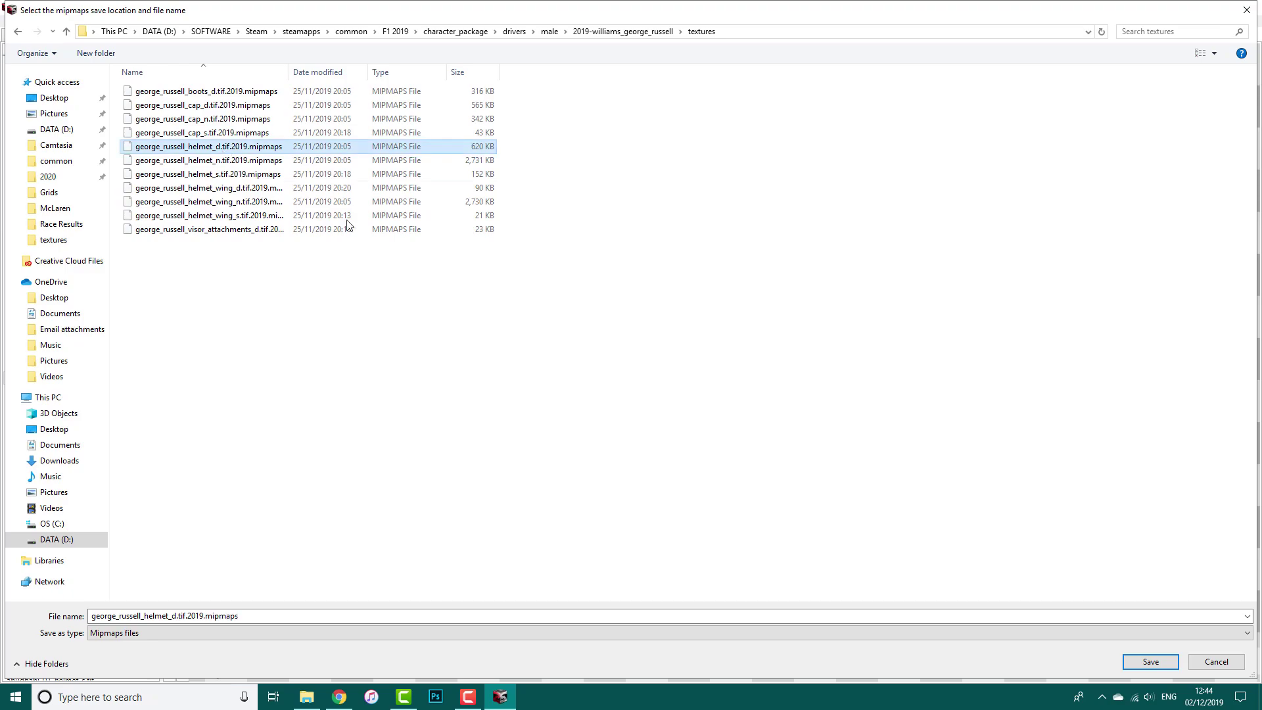
pyautogui.click(1151, 662)
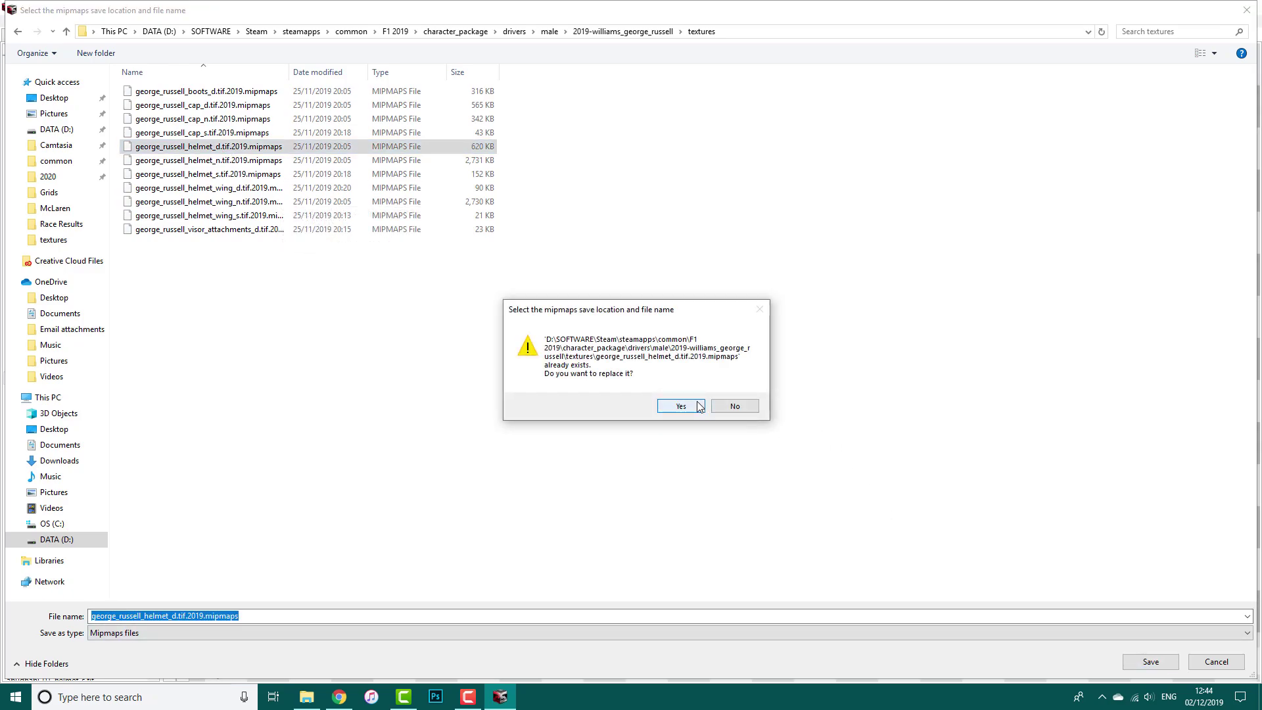
pyautogui.click(691, 406)
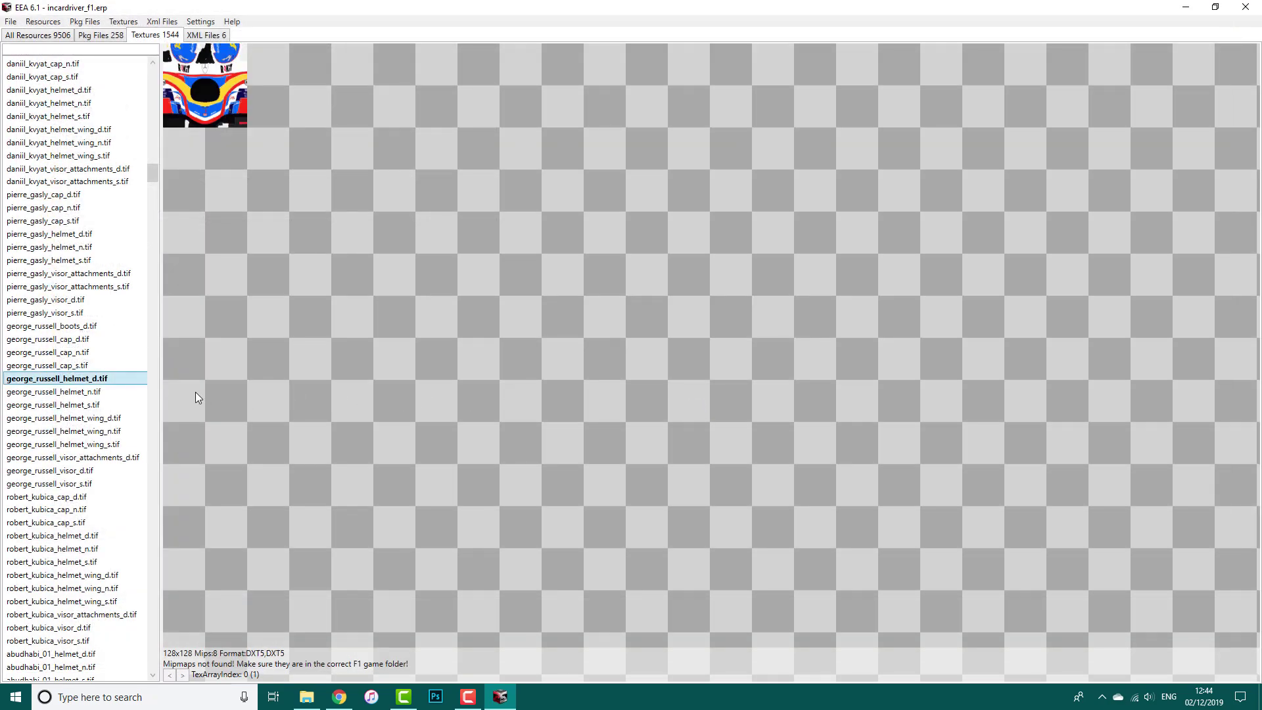
# Check the george_russell helmet wing and visor attachments textures, and save the modified archive over incardriver_f1.erp
pyautogui.click(111, 420)
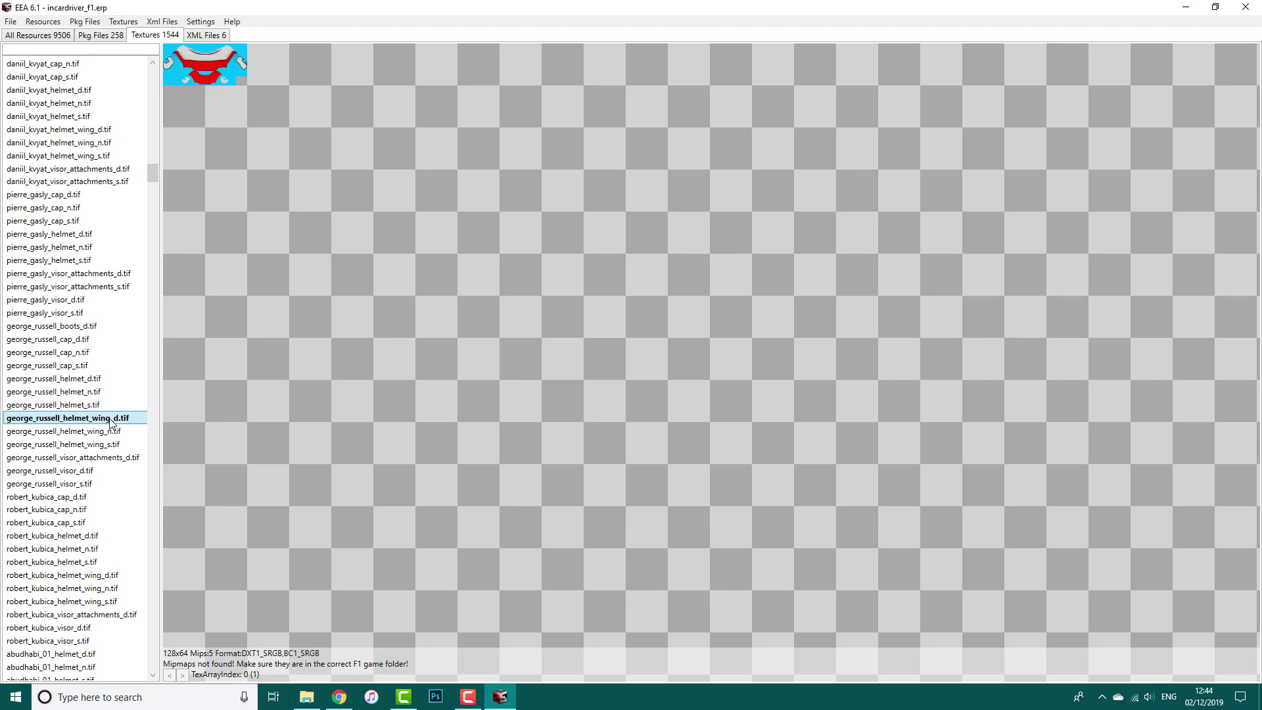
pyautogui.click(102, 456)
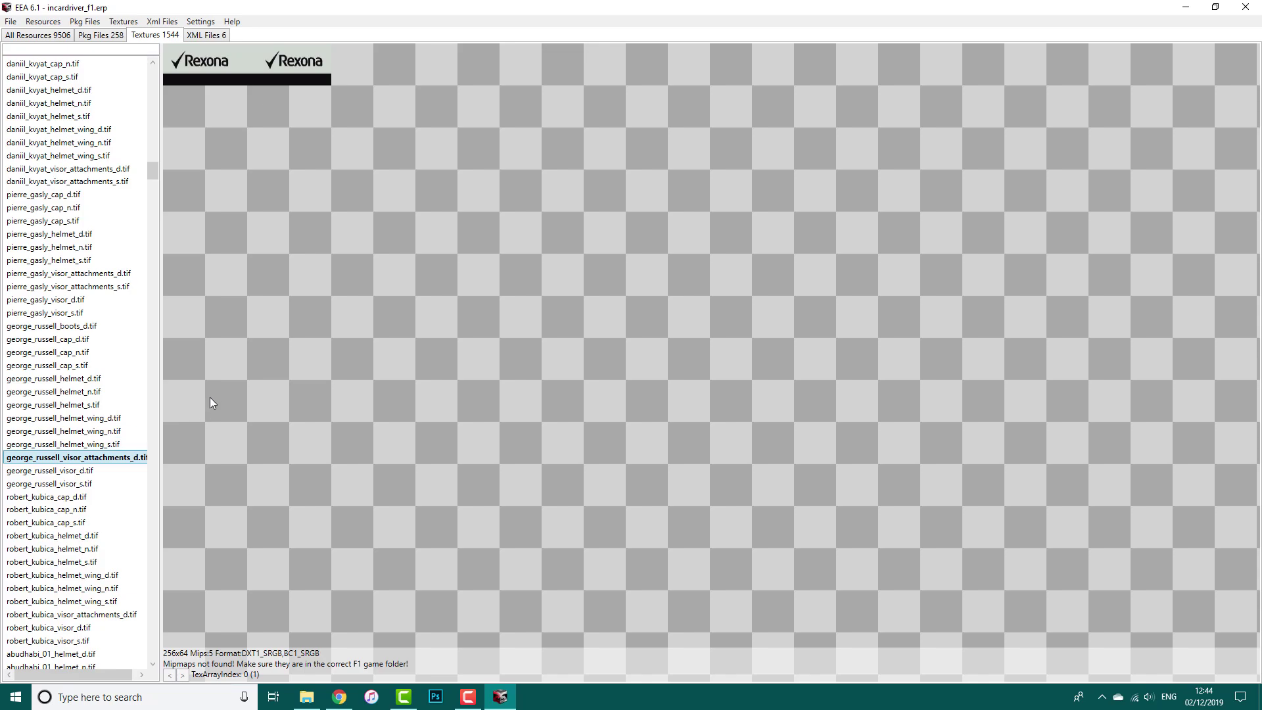
pyautogui.hotkey('ctrl', 's')
pyautogui.press('Return')
pyautogui.press('Left')
pyautogui.press('Return')
pyautogui.click(468, 696)
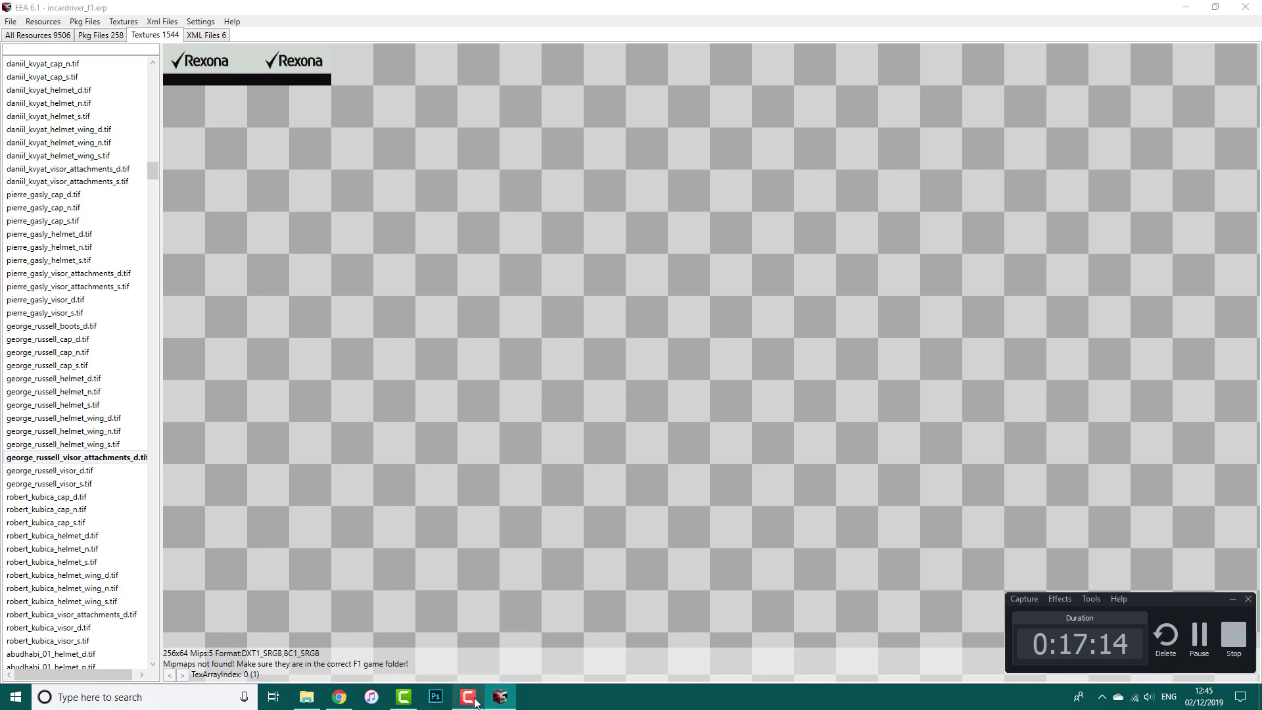
pyautogui.click(1199, 635)
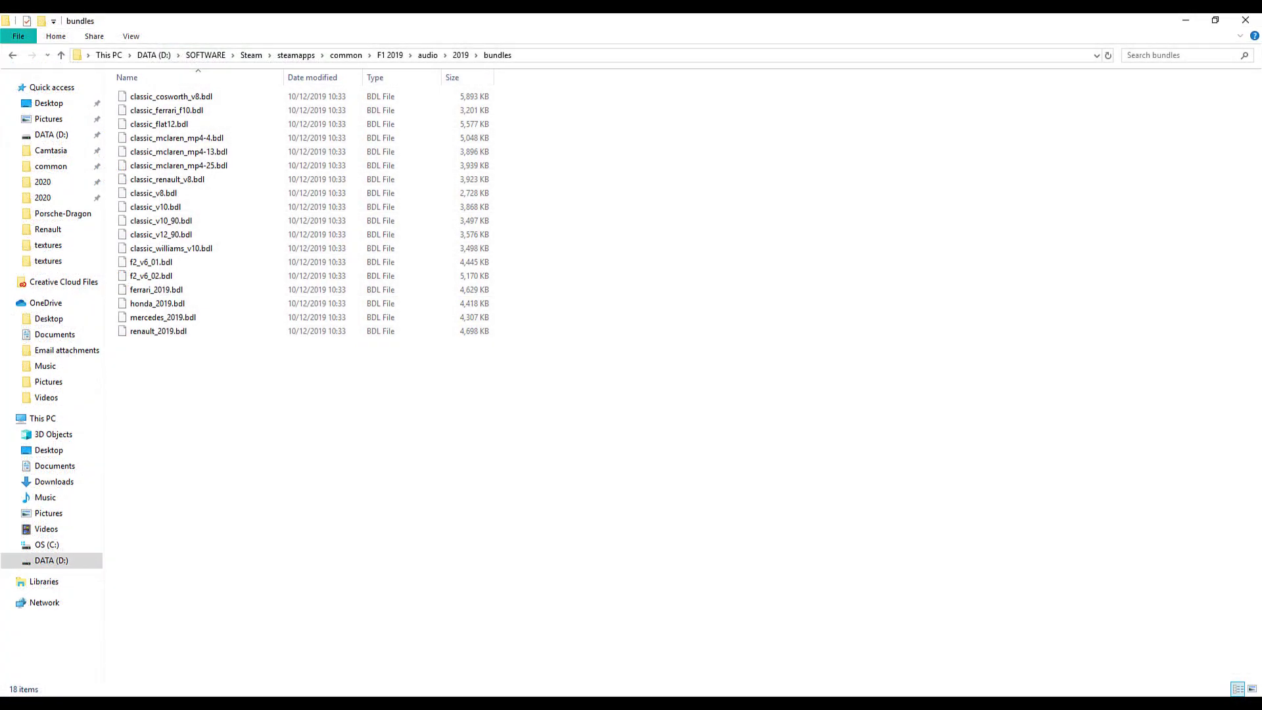